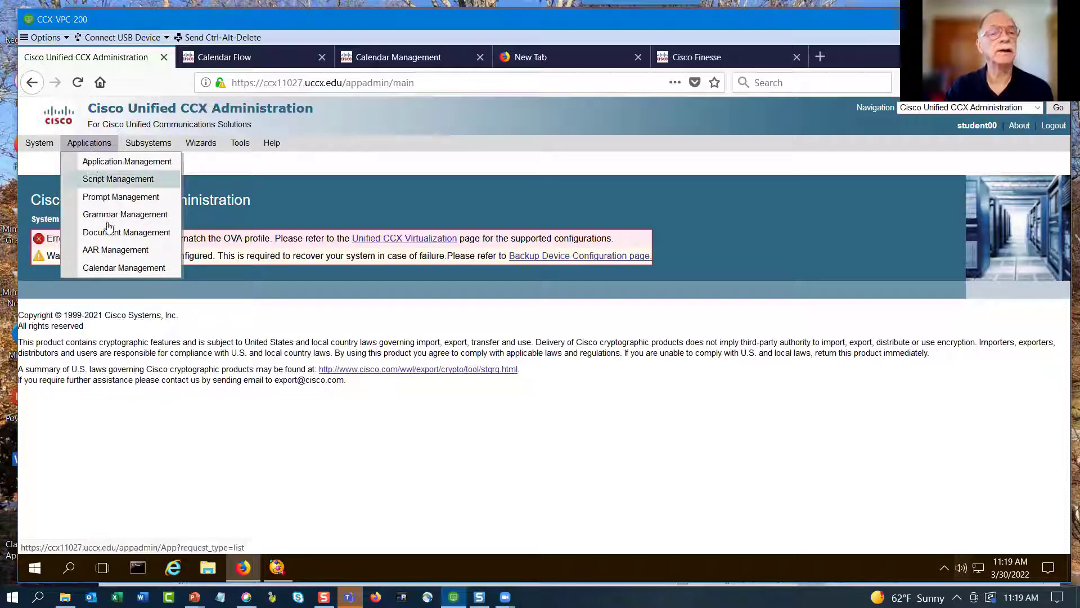
Step: Open the Bus Hours calendar from Calendar Management and review its fixed business days and time ranges
left_click(112, 269)
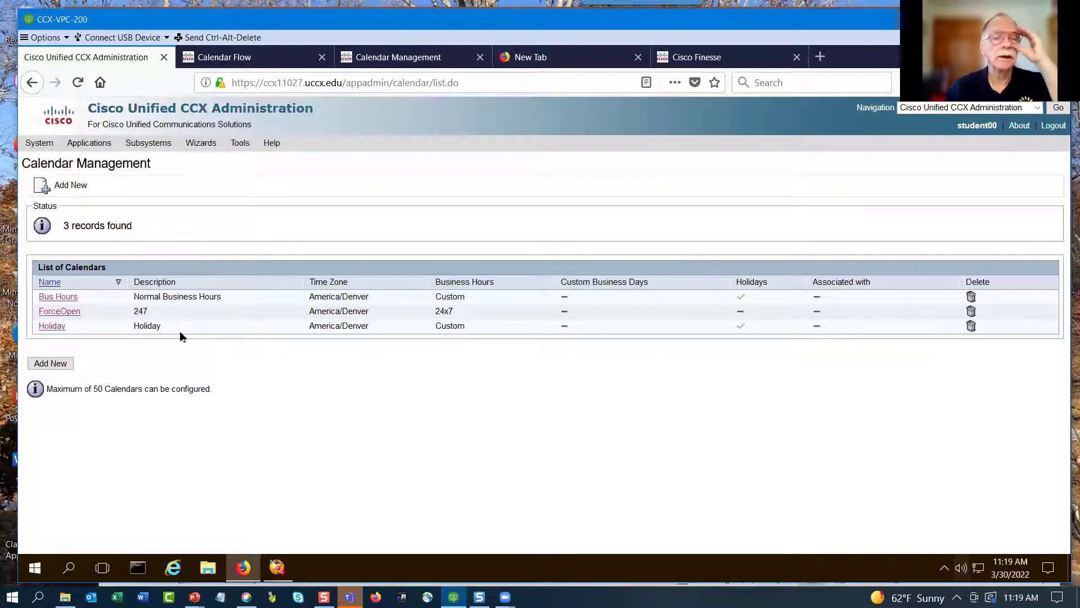
left_click(47, 298)
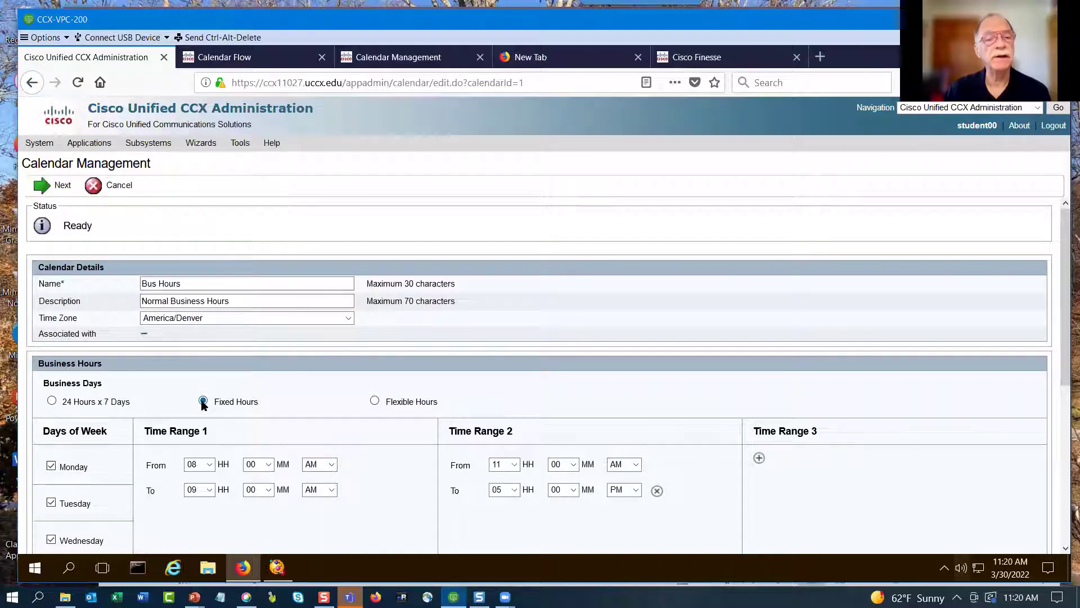
scroll(238, 401, "down", 3)
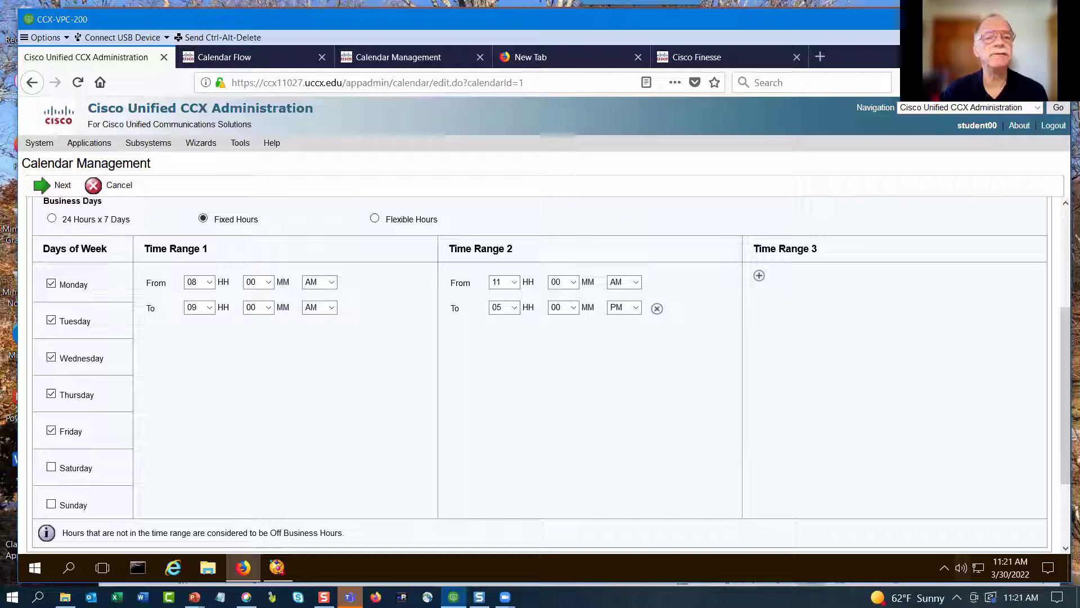
Step: Switch the Bus Hours calendar to Flexible Hours and examine the separate time ranges for each weekday
left_click(375, 219)
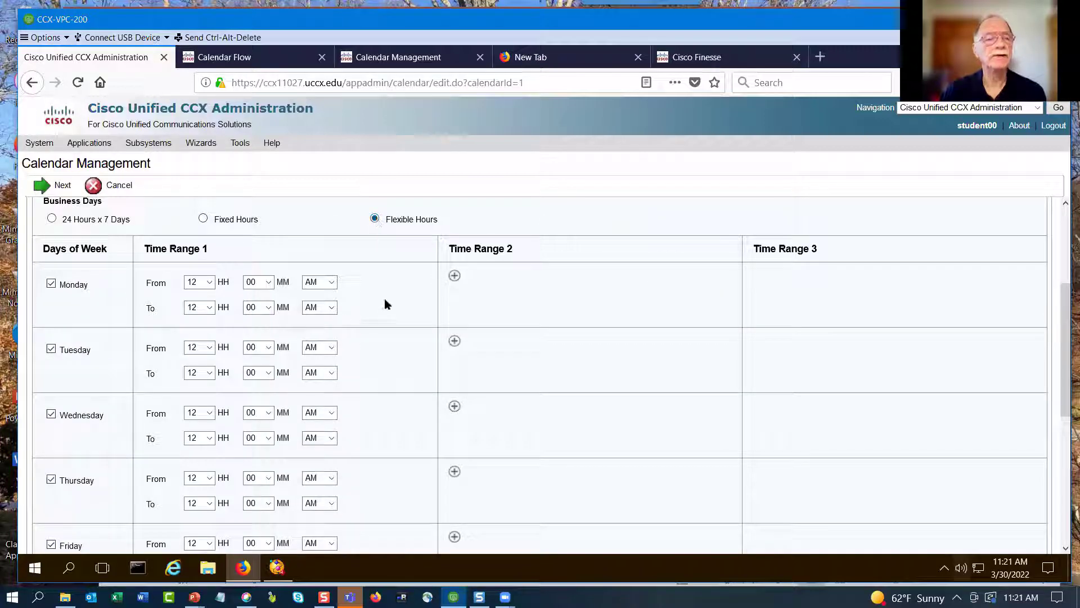
scroll(385, 302, "down", 2)
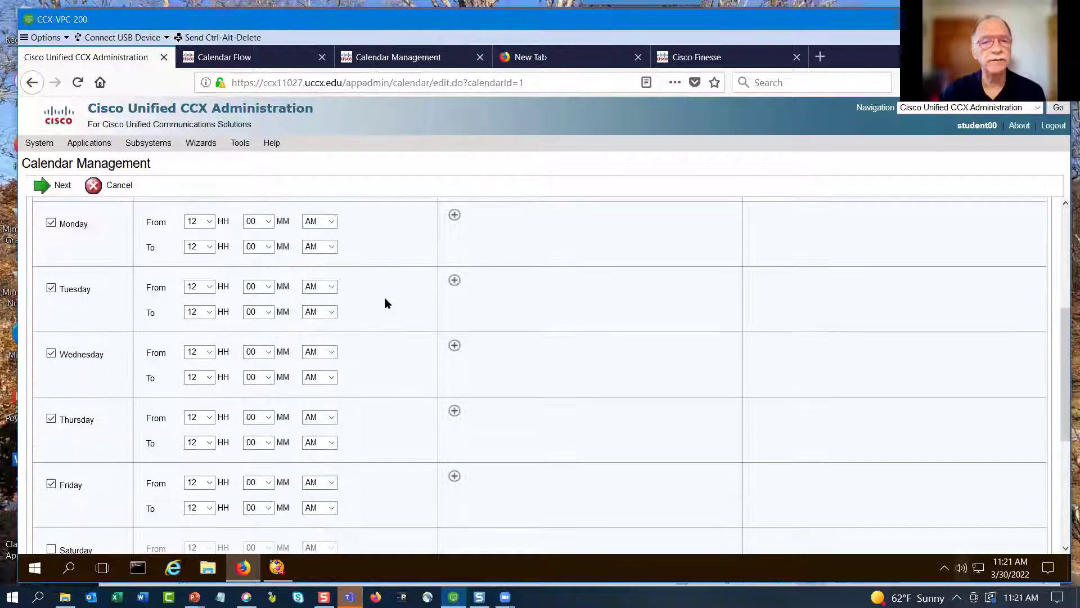
scroll(386, 302, "up", 6)
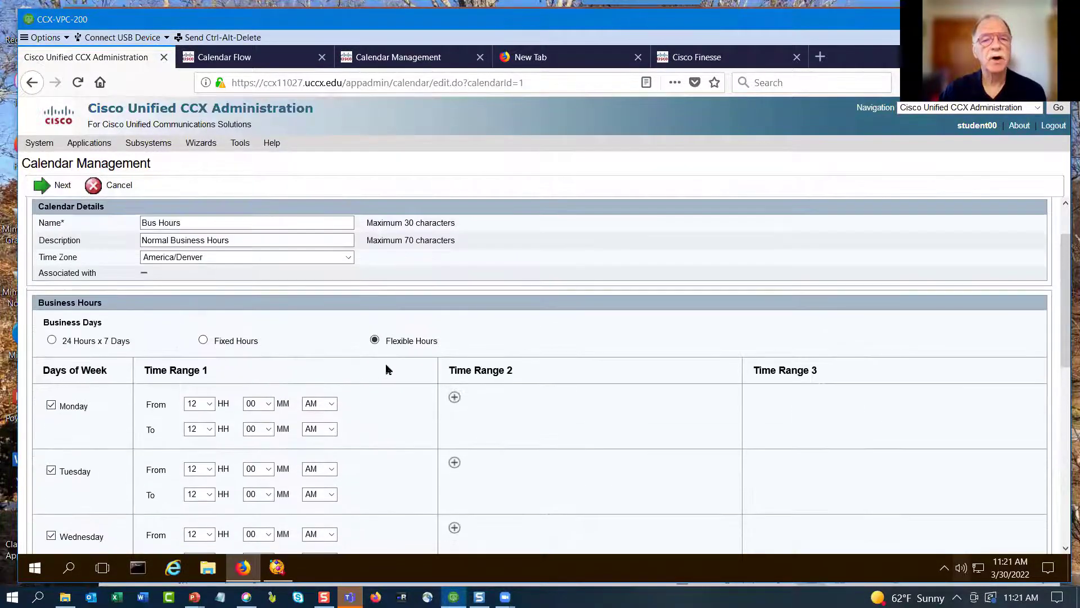
scroll(385, 369, "down", 2)
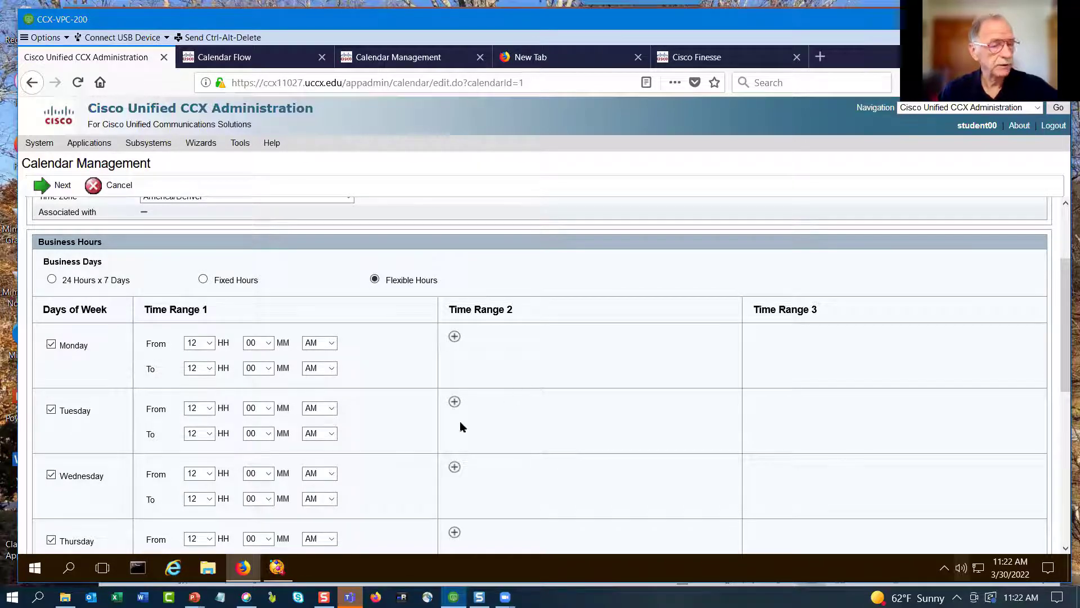
scroll(437, 406, "down", 5)
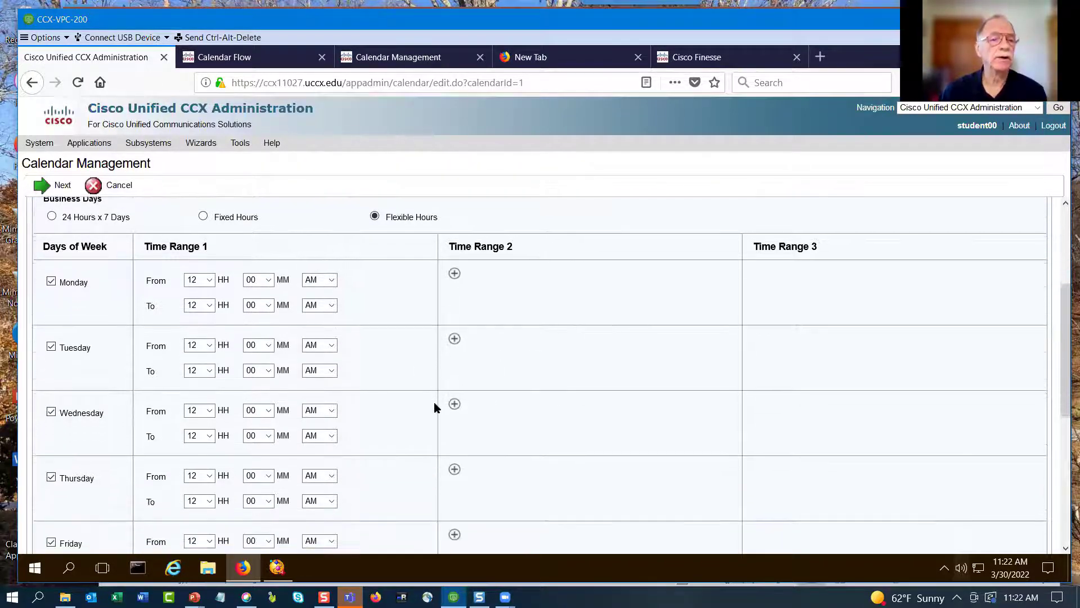
scroll(437, 406, "up", 6)
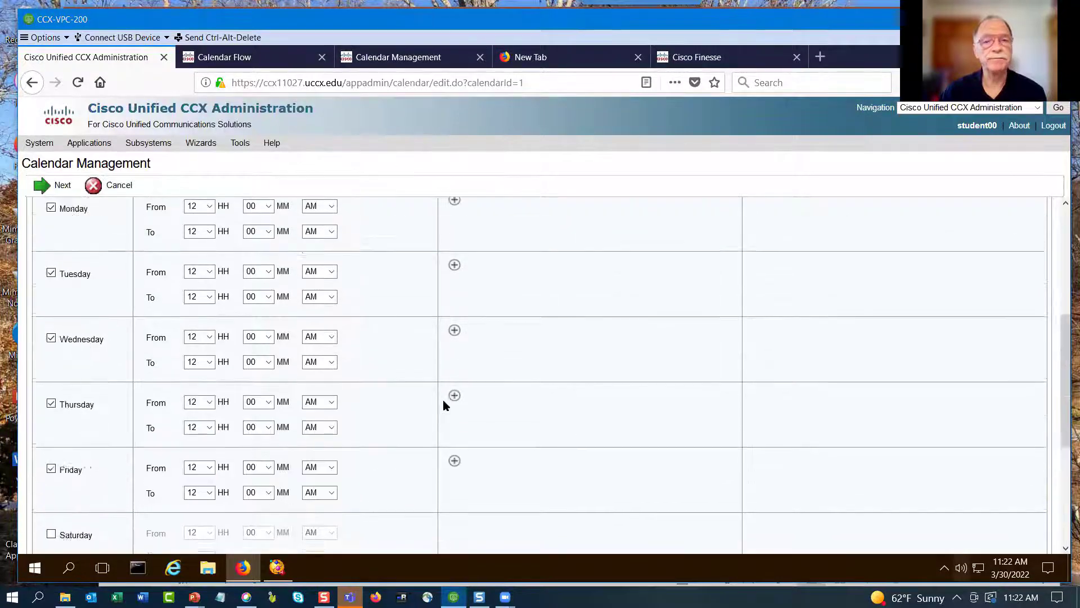
scroll(429, 399, "down", 1)
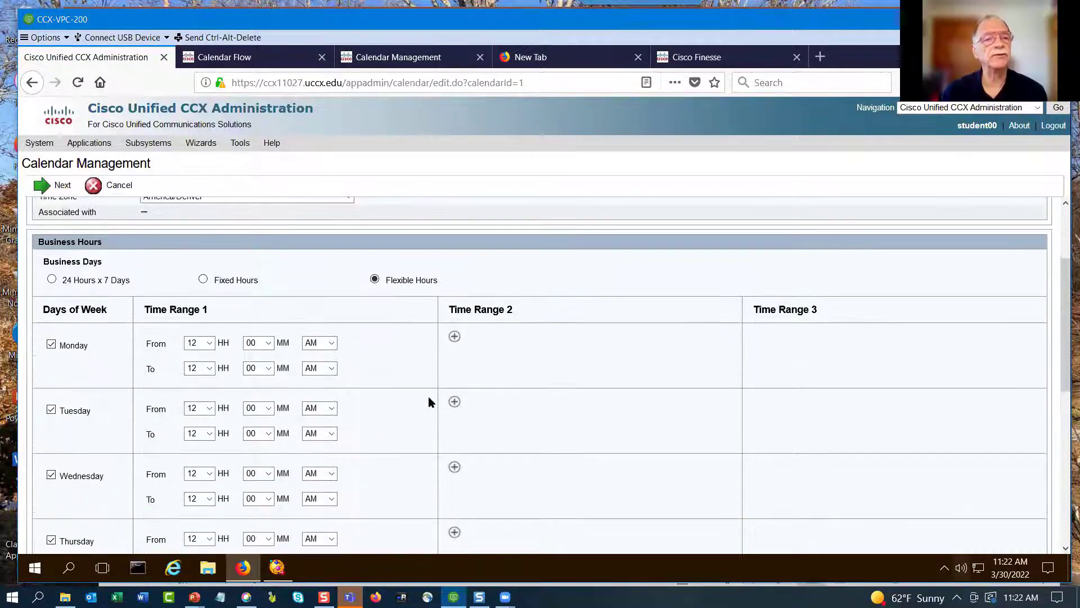
scroll(429, 402, "up", 1)
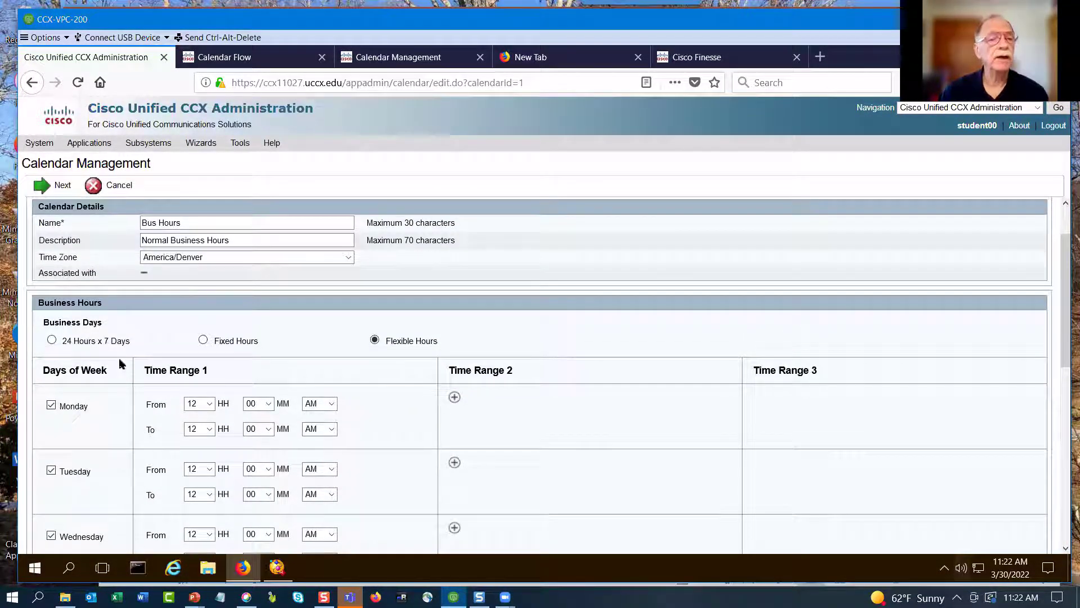
Step: Set the business days to 24 Hours x 7 Days and look at the custom business days date picker, returning to the calendar details
left_click(51, 340)
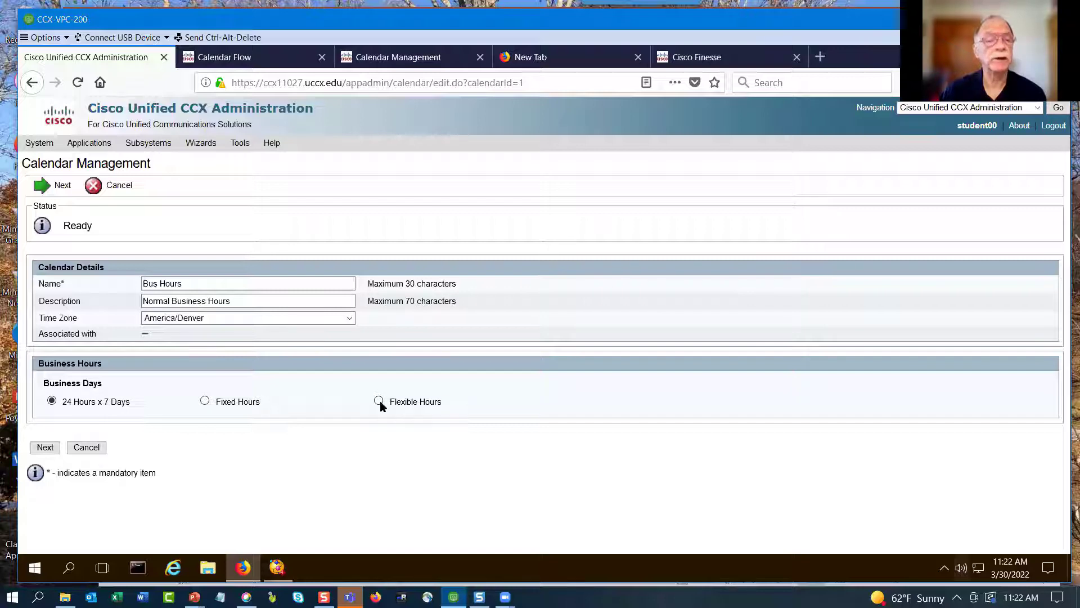
left_click(46, 447)
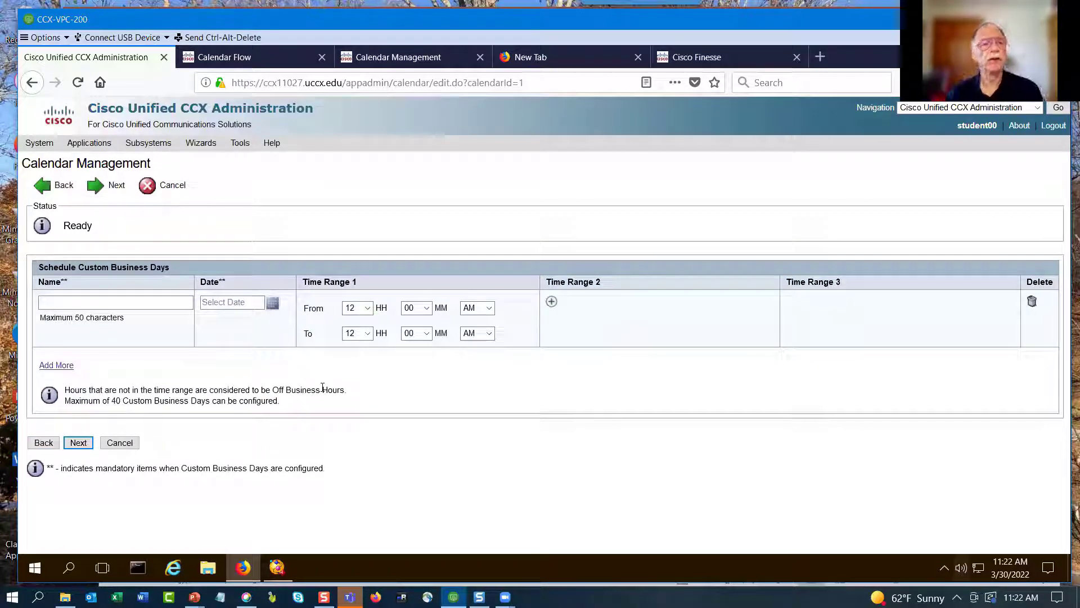
left_click(273, 305)
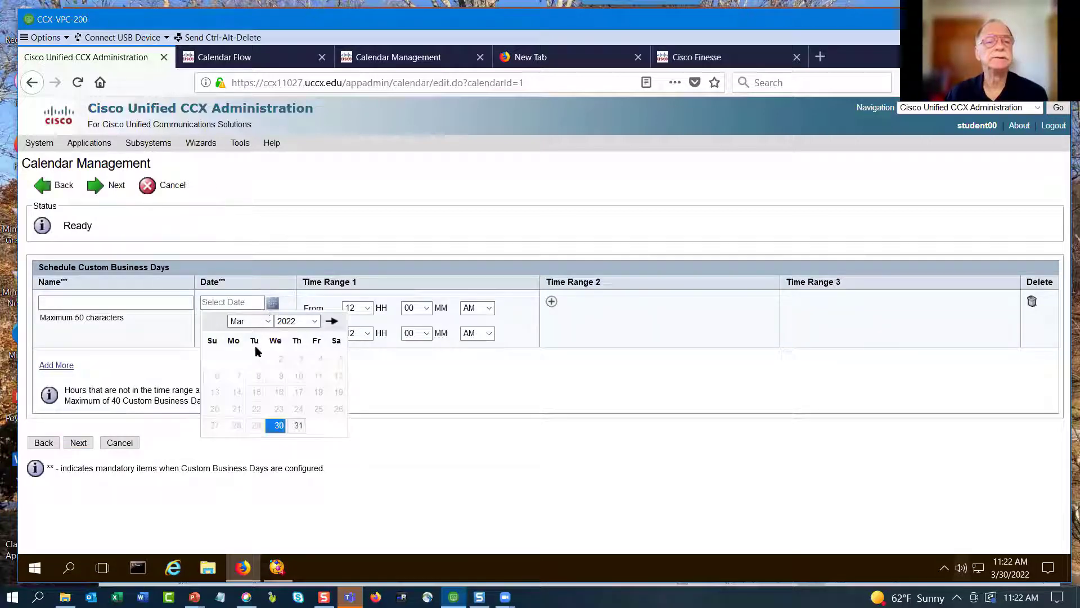
left_click(381, 363)
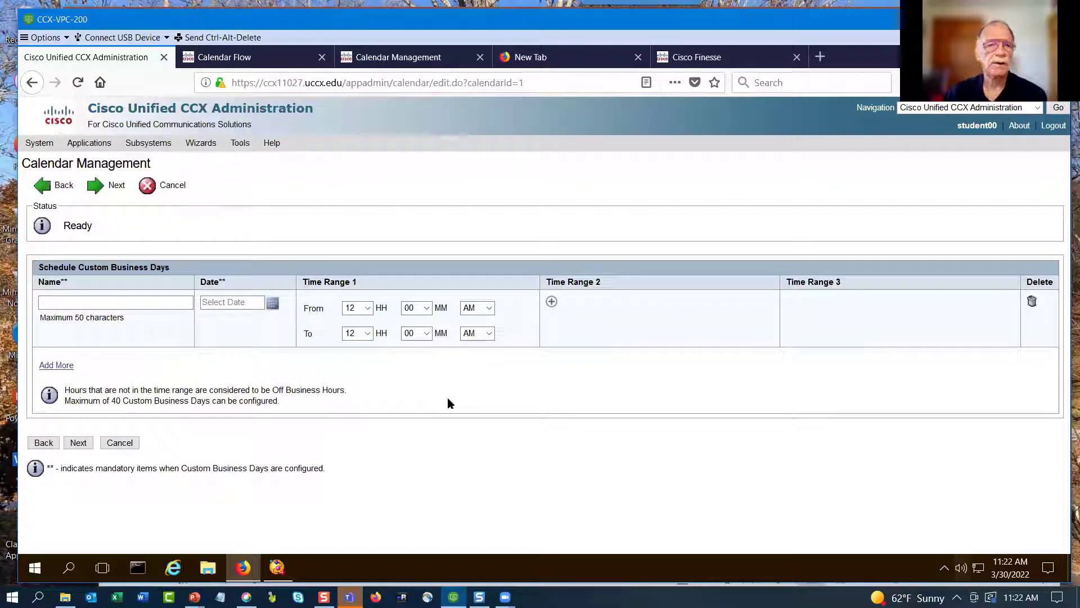
left_click(36, 446)
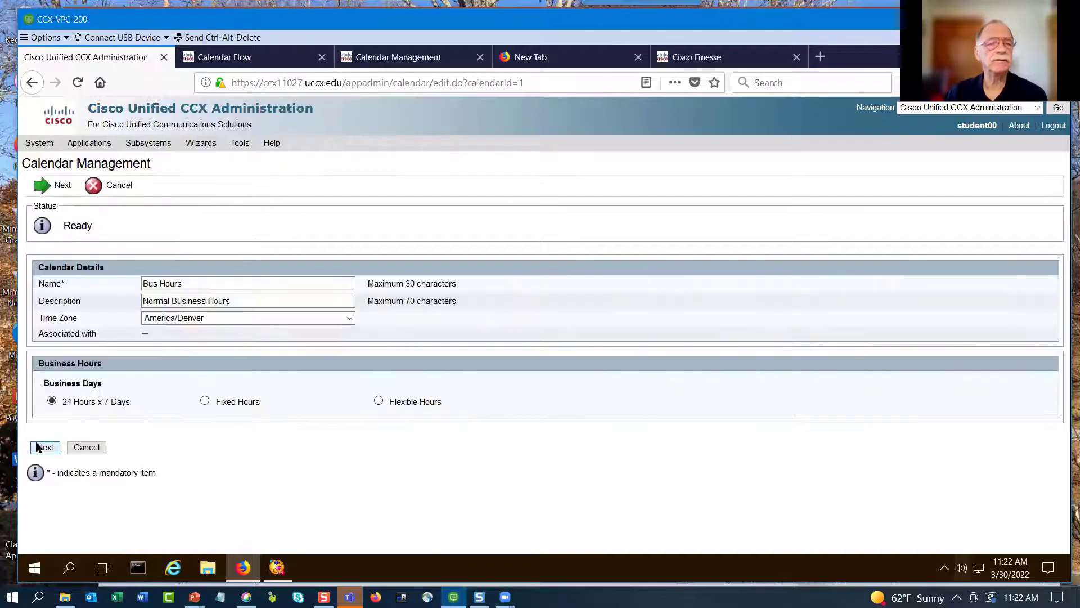
Step: Switch the business days to Fixed Hours and review the shared time range for the weekdays
left_click(204, 401)
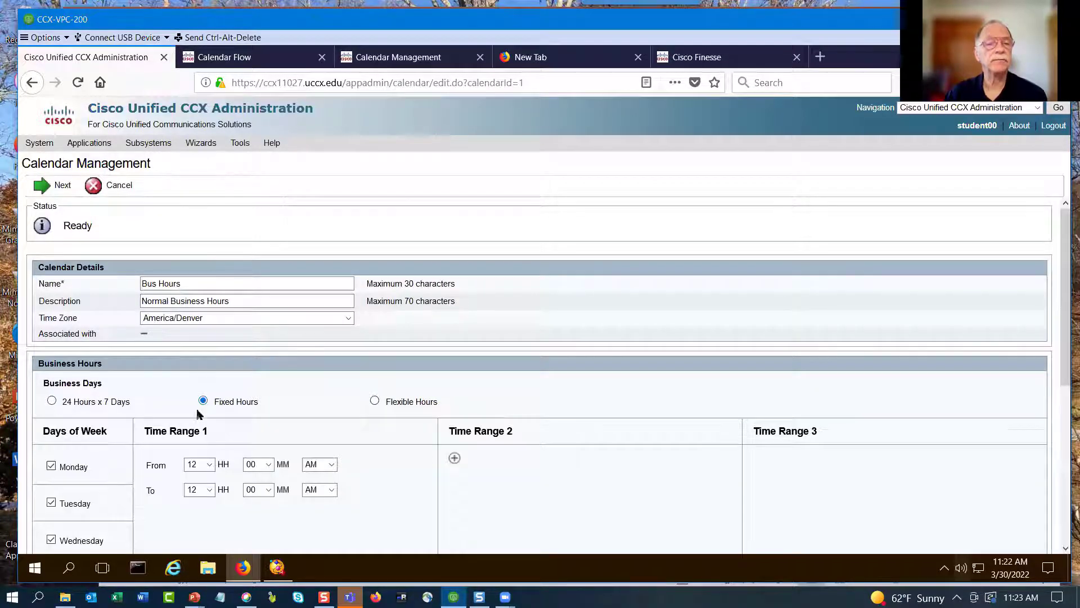
scroll(189, 433, "down", 2)
scroll(188, 438, "down", 1)
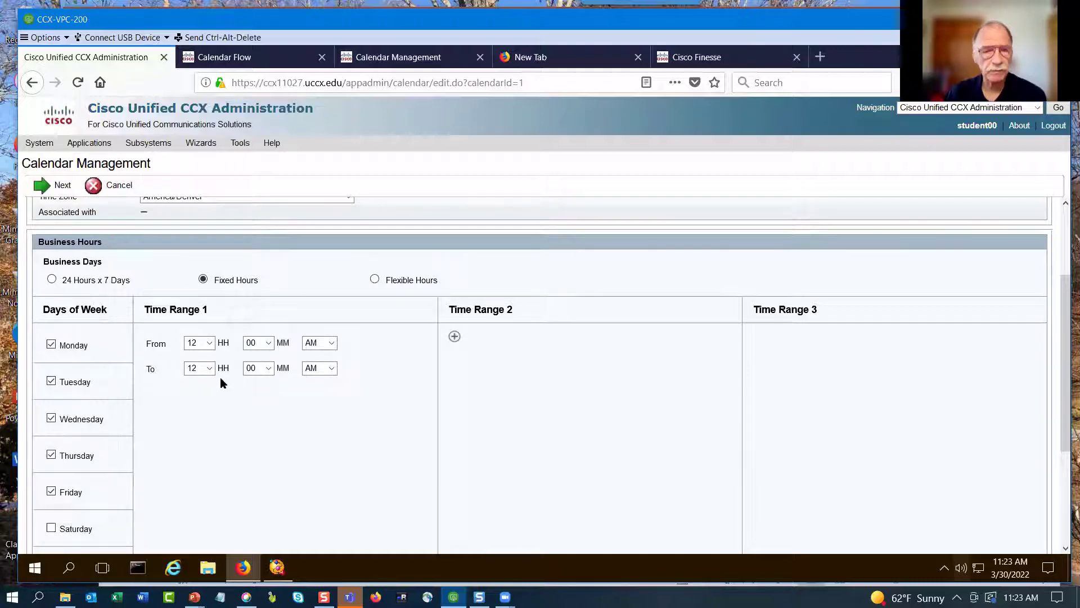
Step: Select 24 Hours x 7 Days again and proceed through the custom business days to the holiday schedule
left_click(51, 279)
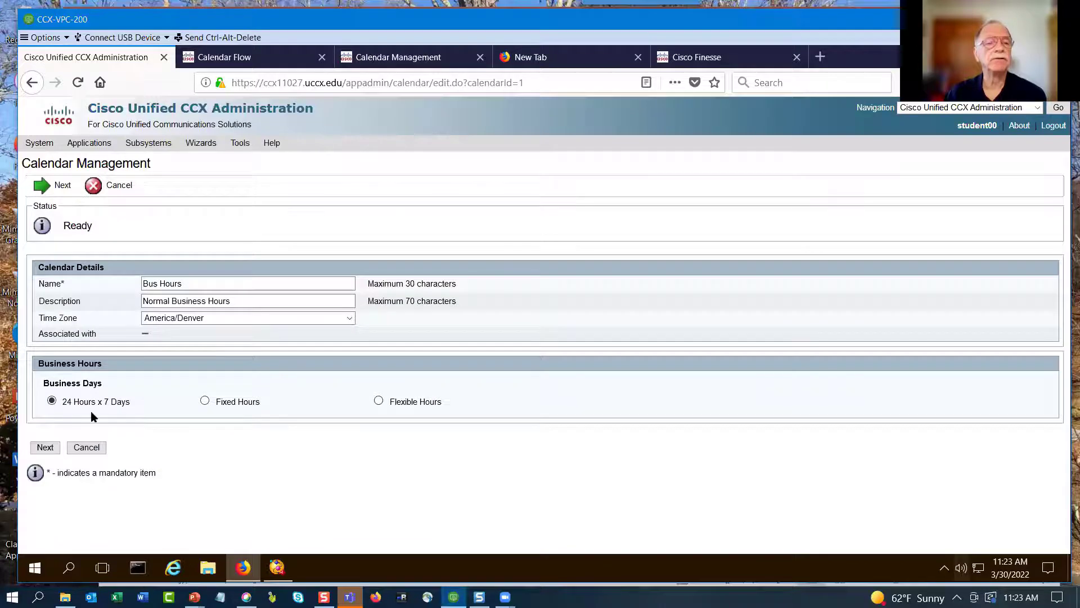
left_click(56, 448)
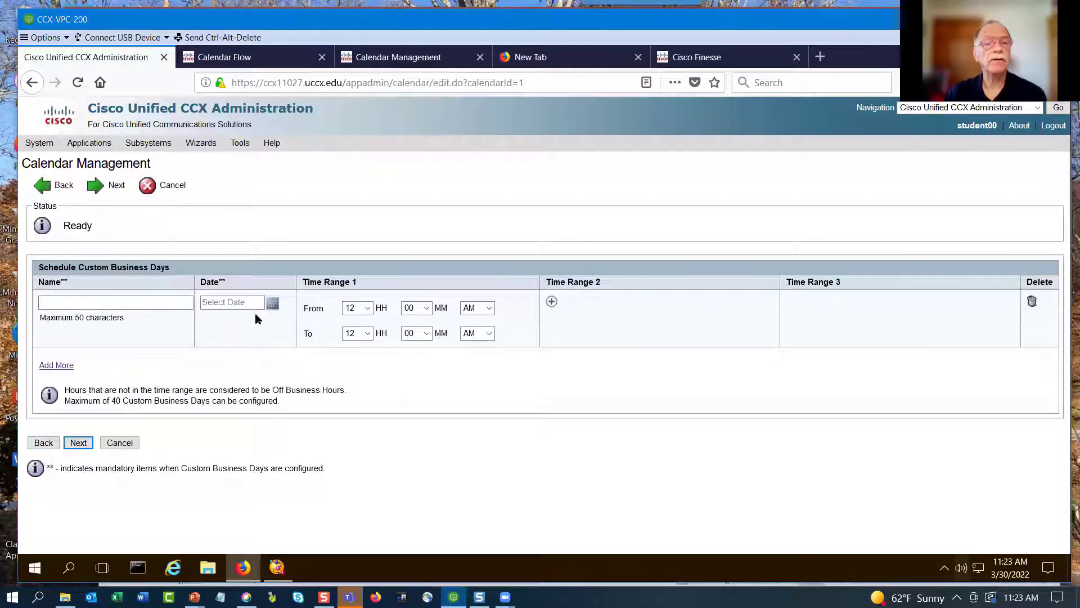
left_click(147, 303)
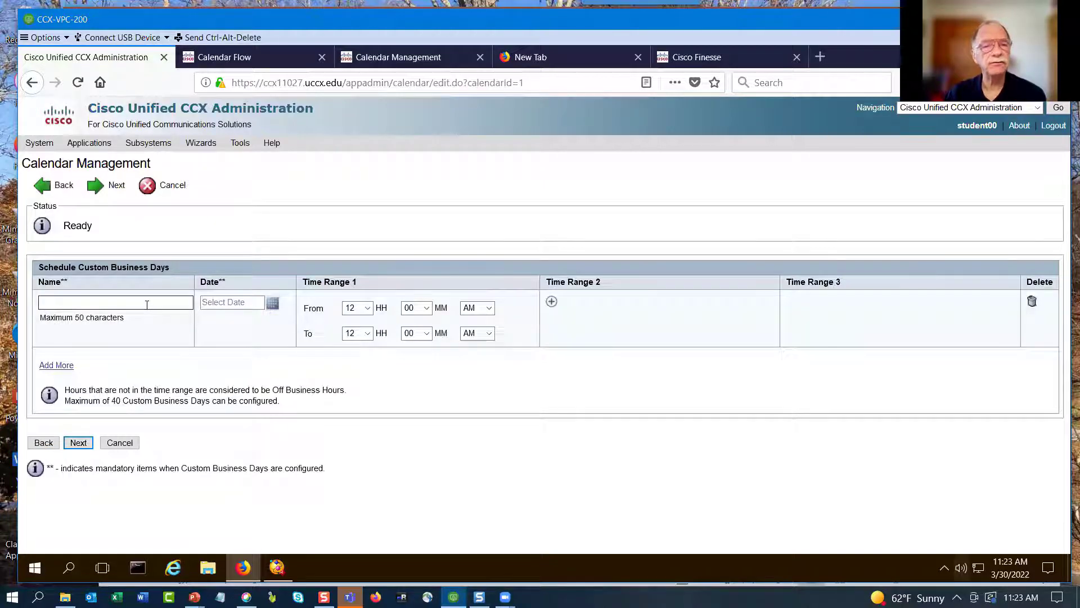
left_click(246, 304)
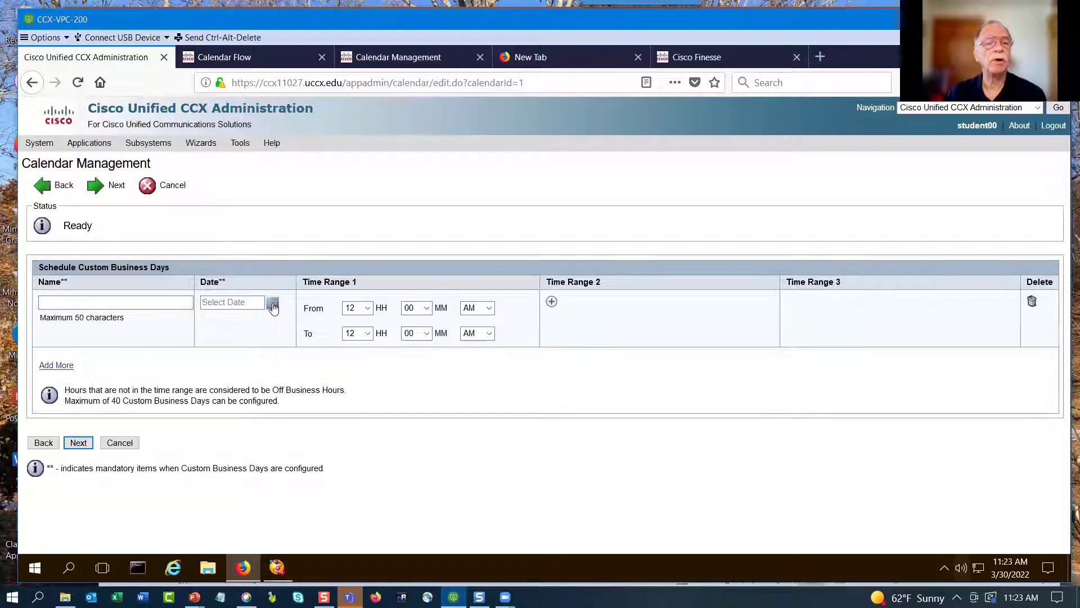
left_click(273, 305)
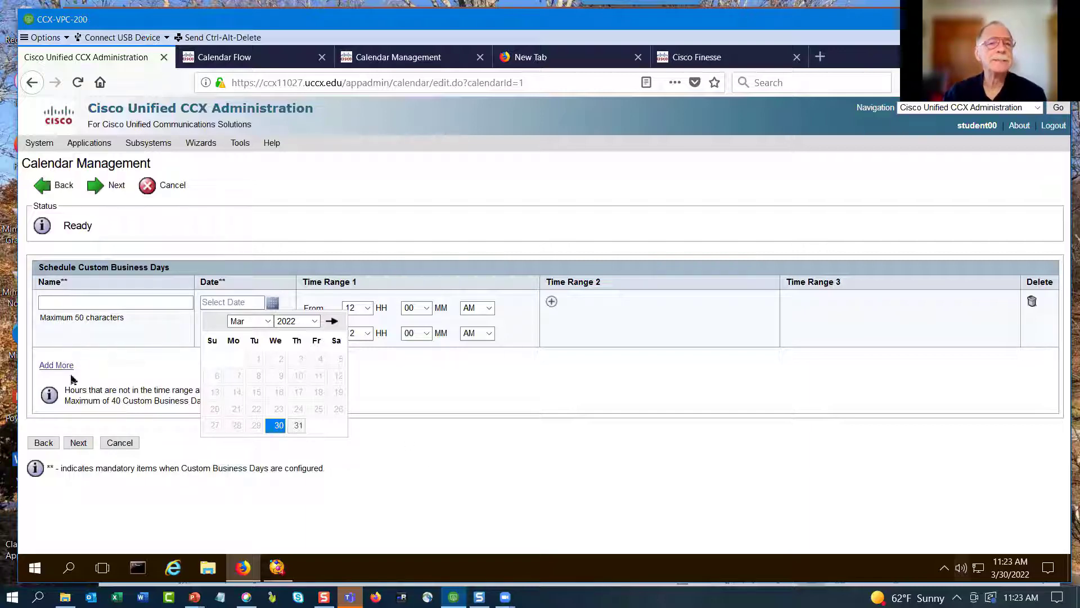
left_click(78, 443)
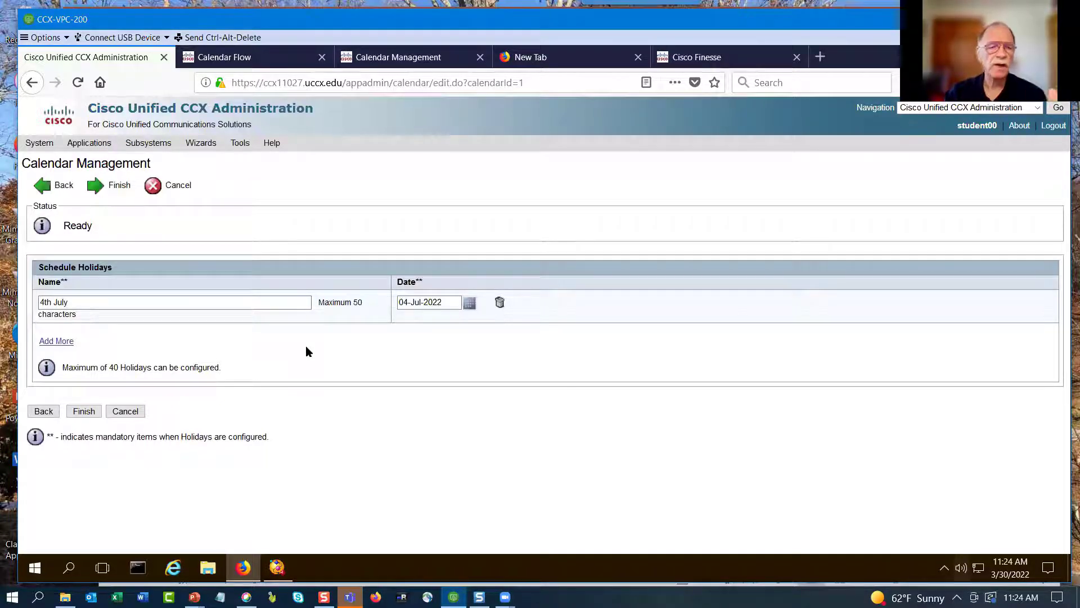
Step: Go back to the calendar details and set the business days to Fixed Hours
left_click(43, 411)
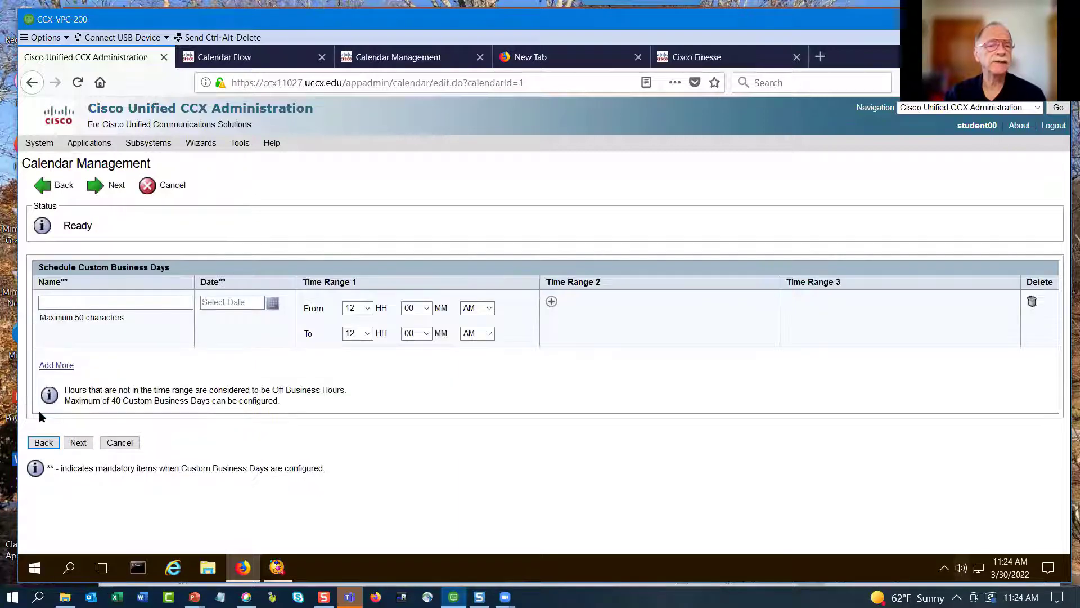
left_click(43, 443)
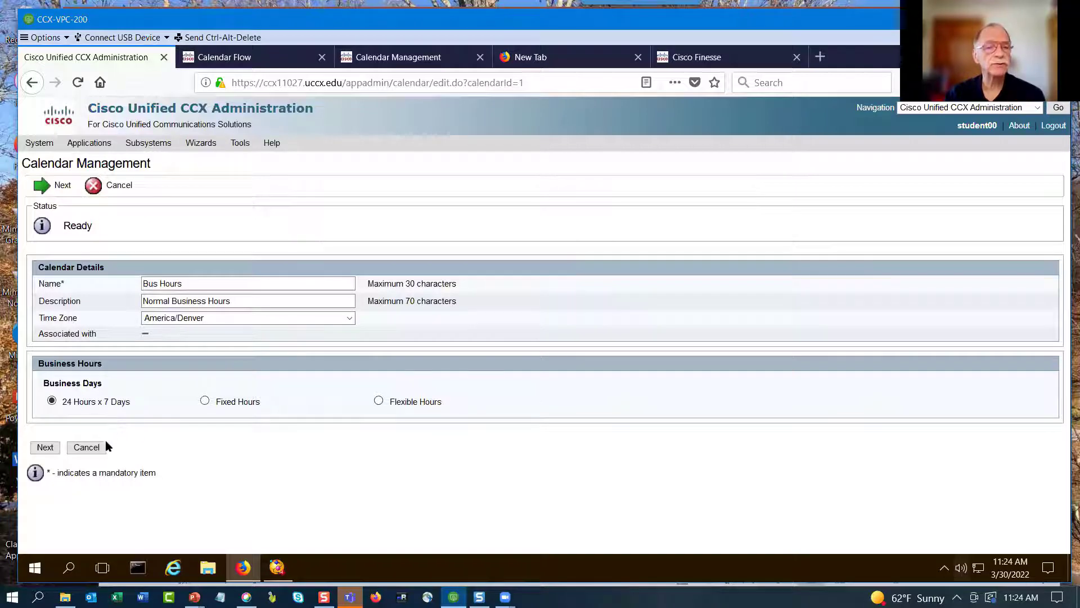
left_click(205, 401)
scroll(214, 465, "down", 4)
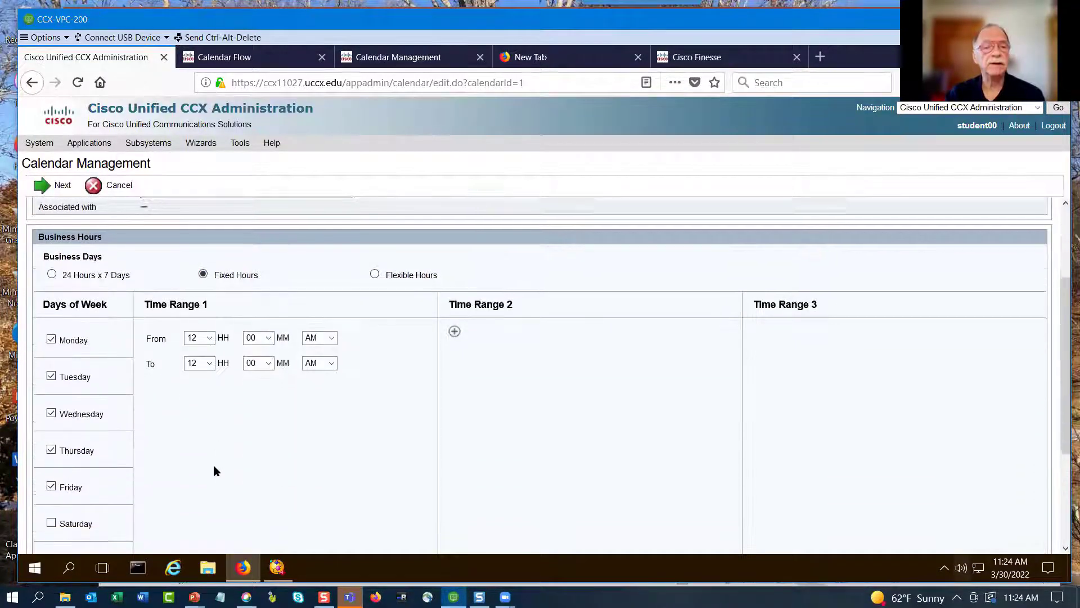
scroll(214, 467, "up", 3)
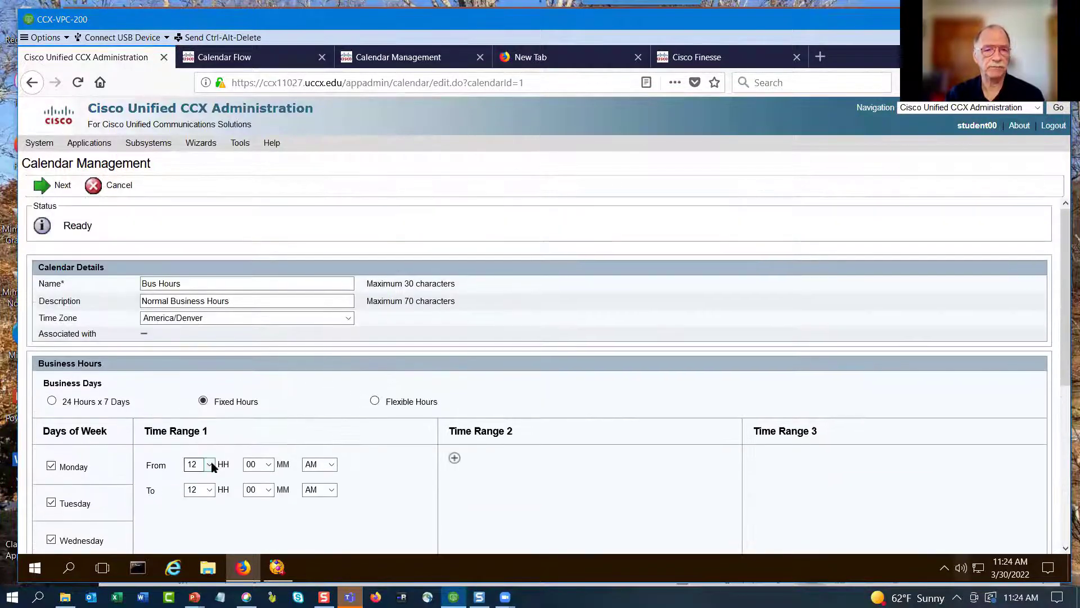
scroll(213, 466, "down", 1)
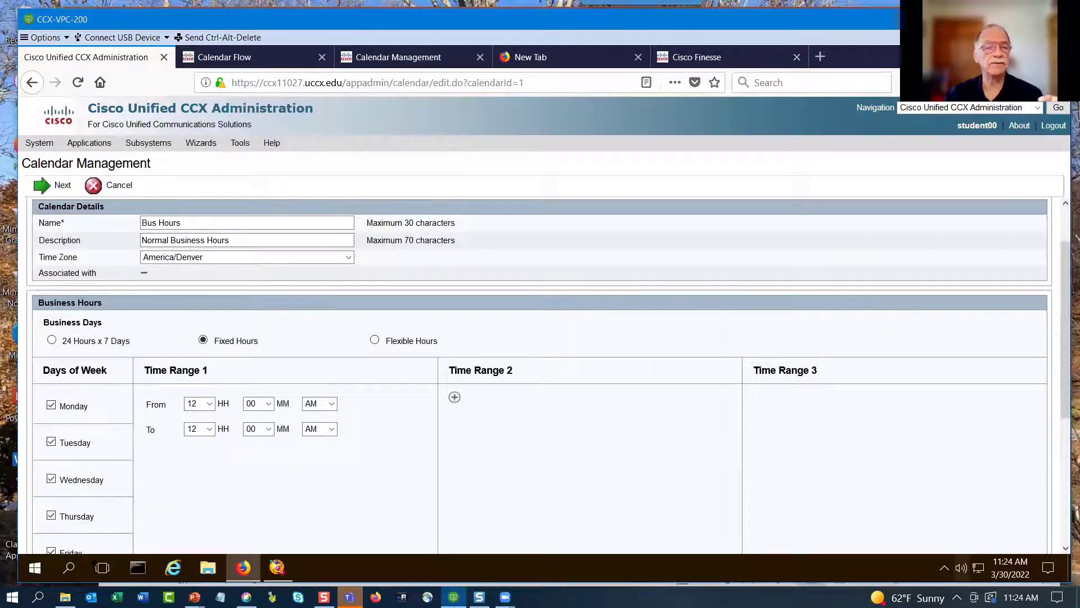
Step: Try to continue past the business hours page with the default time range, and return to the calendar details
scroll(169, 507, "down", 4)
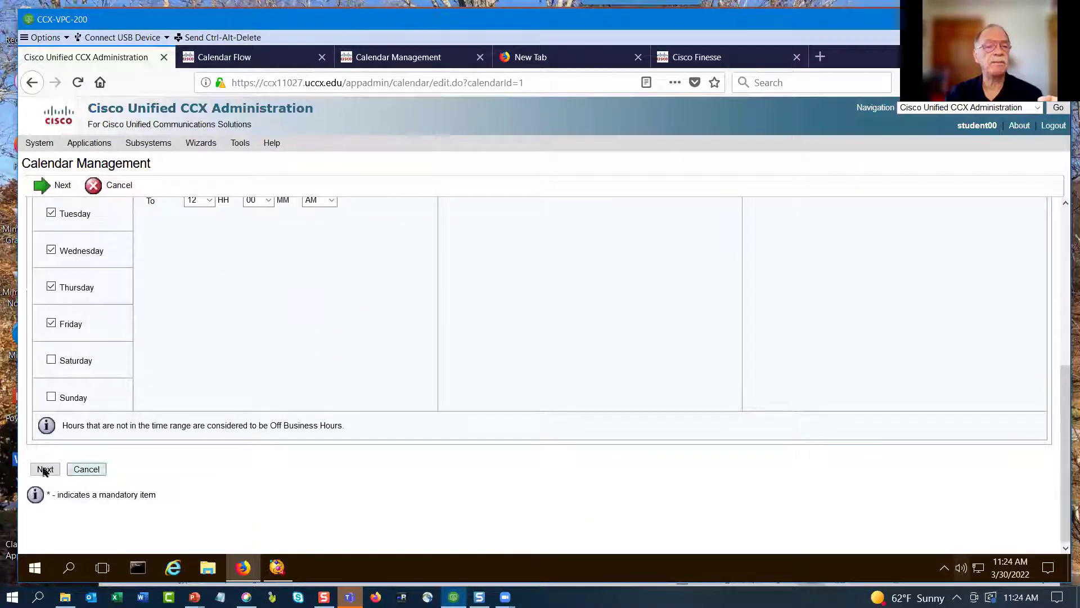
left_click(42, 469)
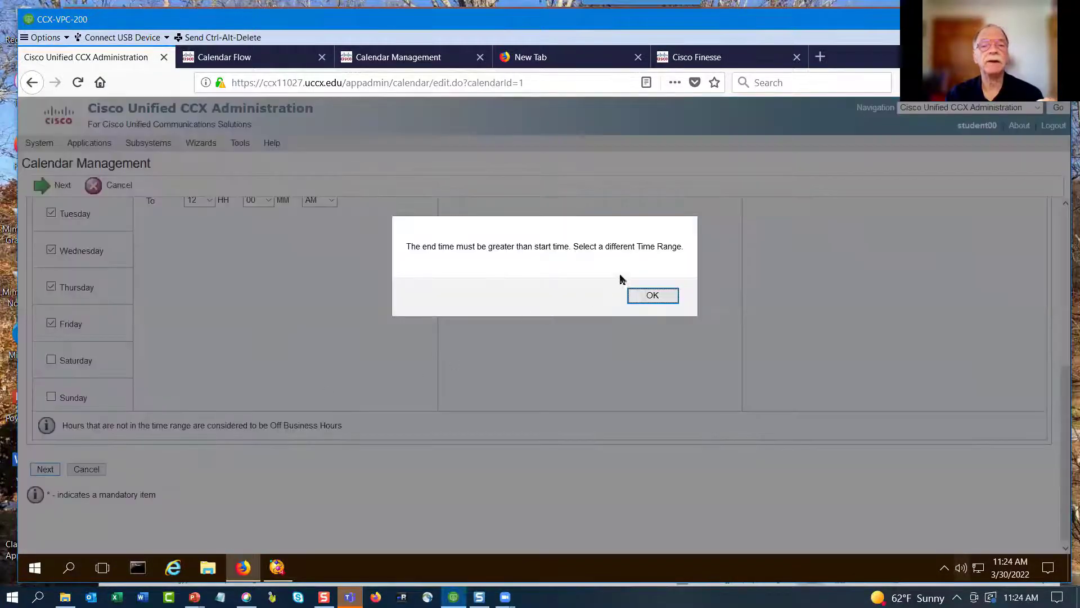
left_click(651, 296)
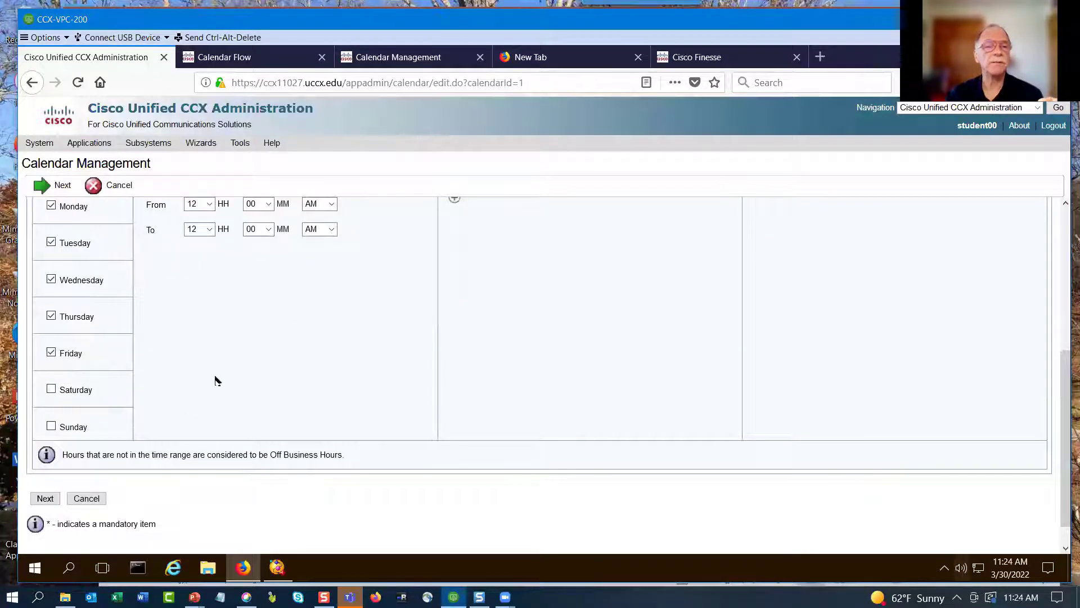
scroll(214, 379, "up", 5)
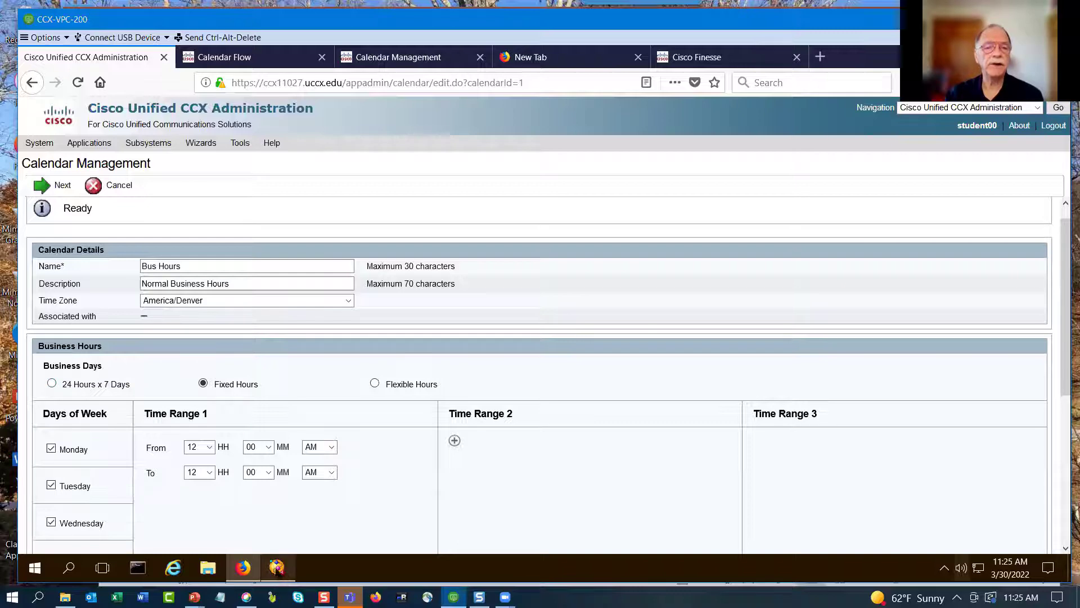
Step: Switch to the Cisco Unified CCX Editor
mouse_move(276, 571)
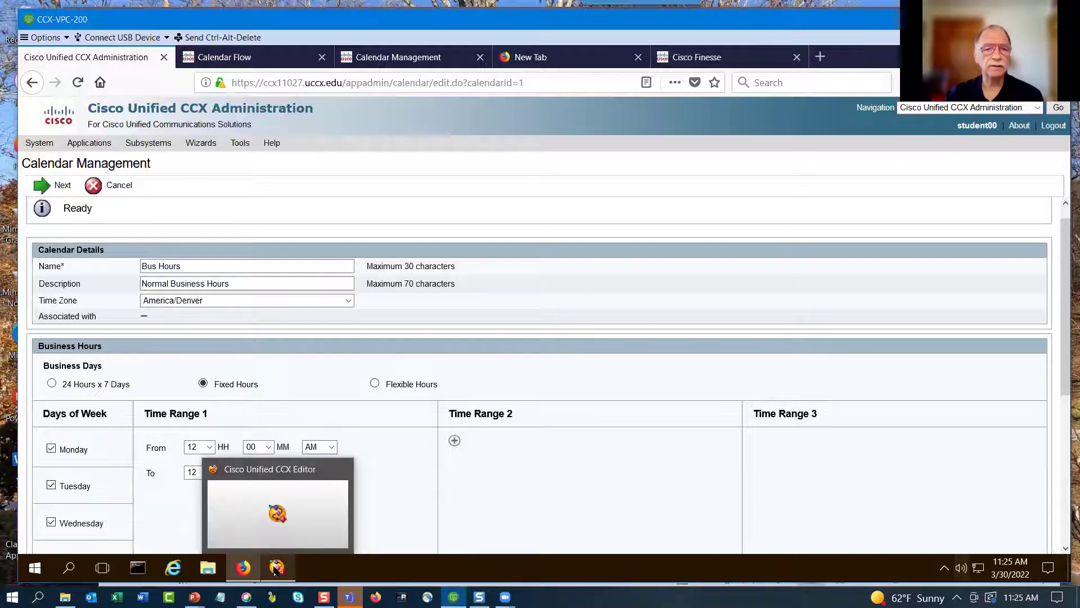
left_click(276, 570)
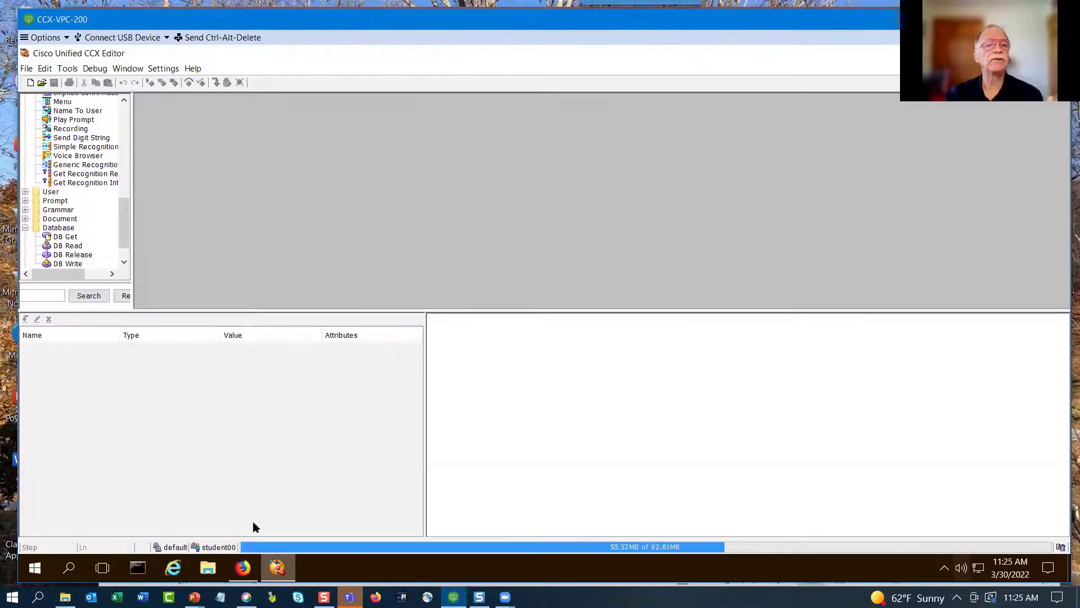
Step: Open the script Calendar1.aef from the Desktop and maximize its script window
left_click(42, 83)
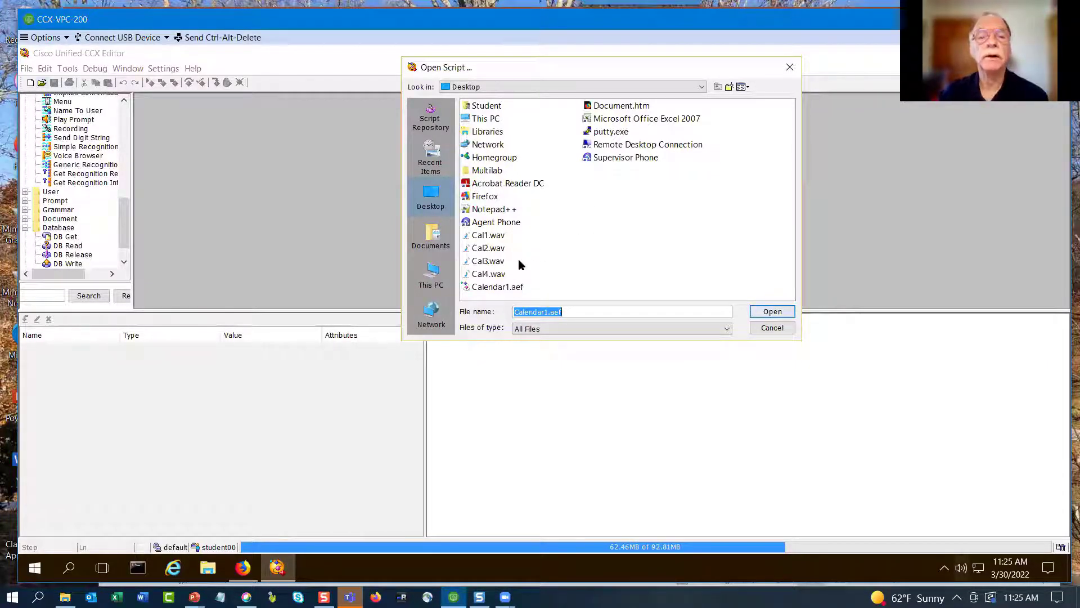
left_click(481, 289)
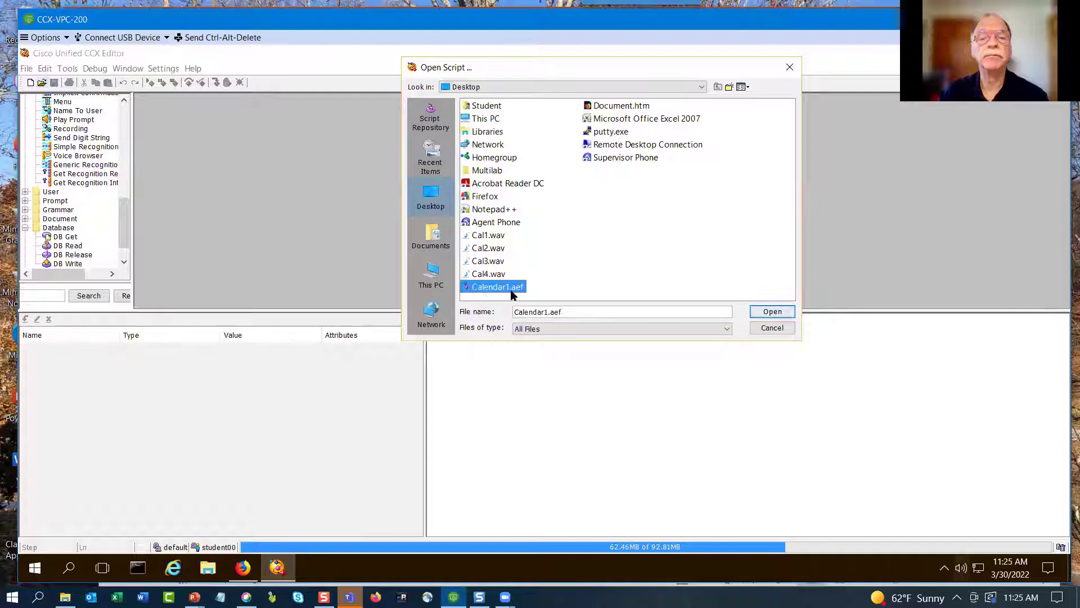
left_click(756, 311)
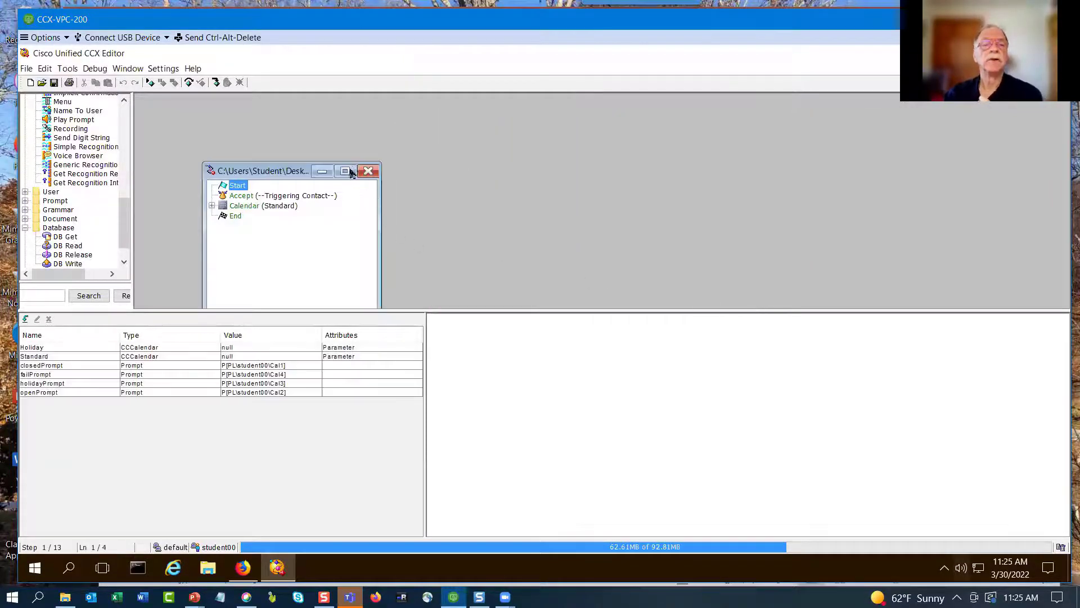
left_click(347, 171)
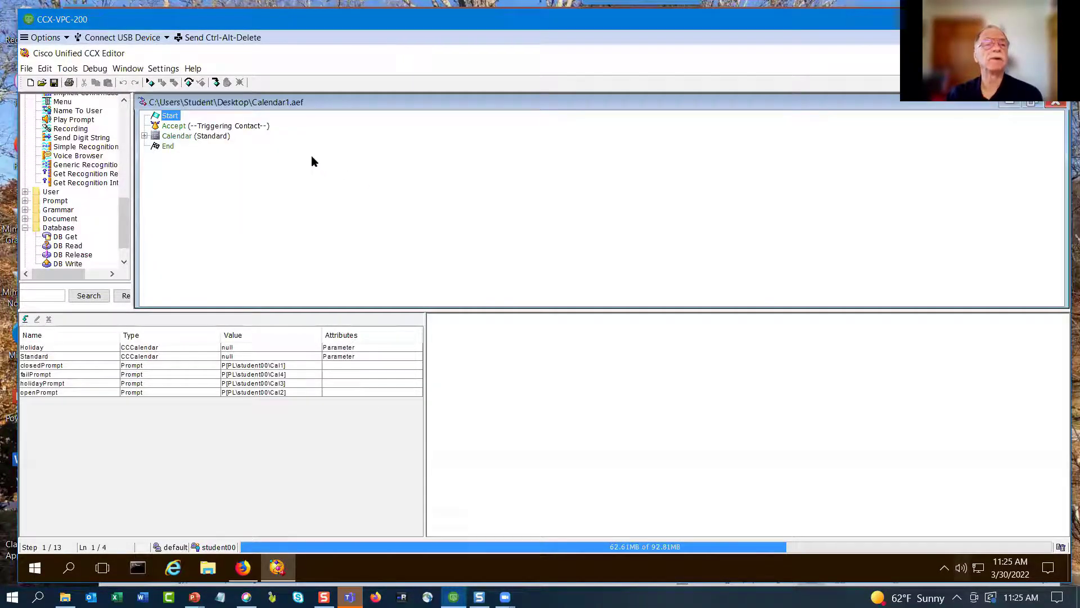
Step: Expand the Calendar (Standard) step and its Business Hours, Holidays, The Rest and Failure branches to examine their contents
left_click(144, 136)
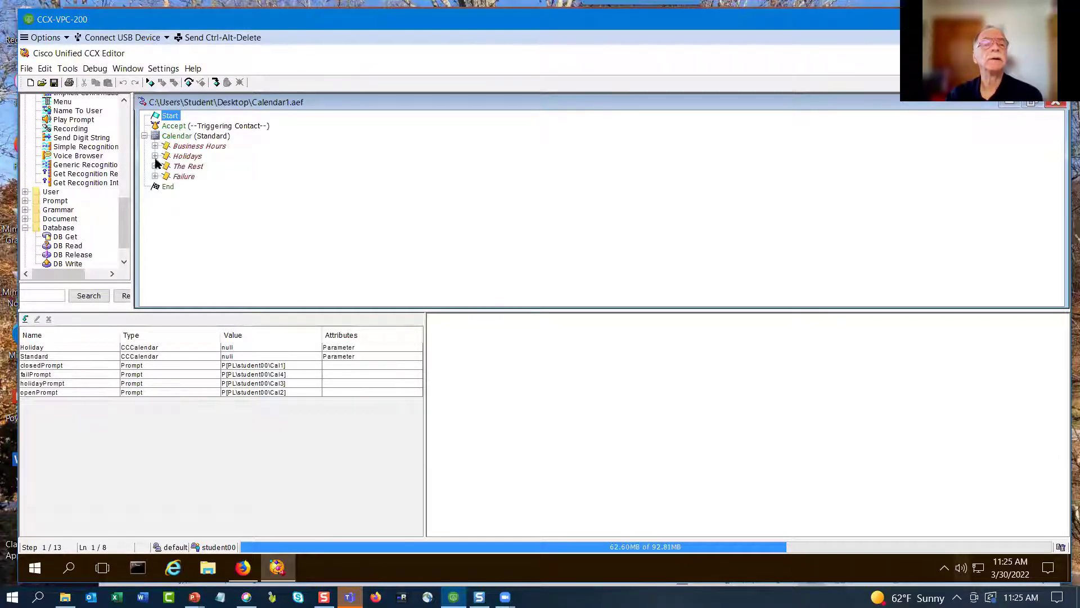
left_click(154, 146)
left_click(155, 176)
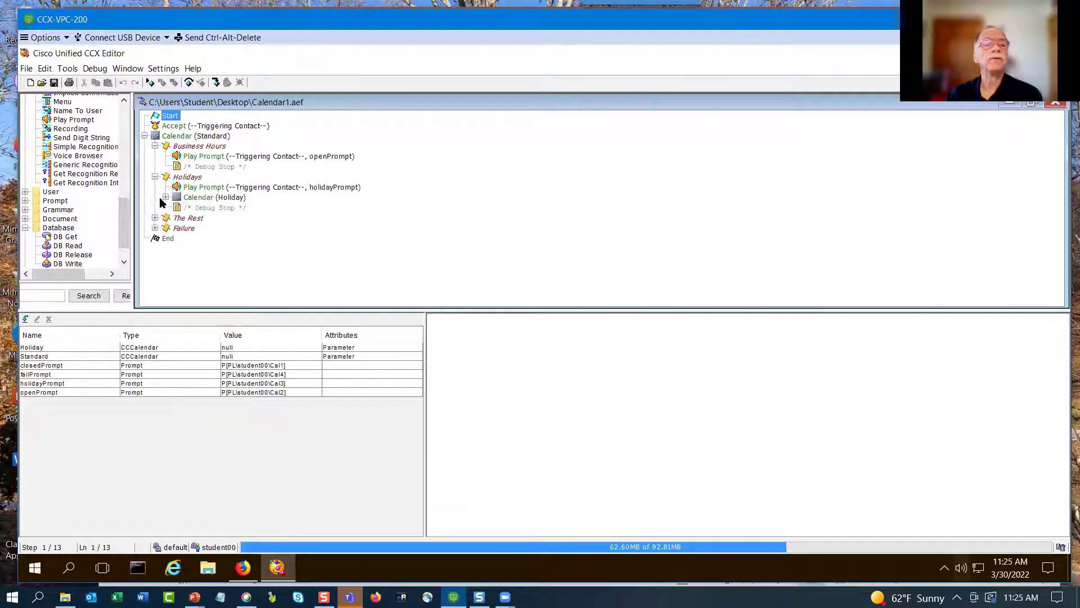
left_click(155, 218)
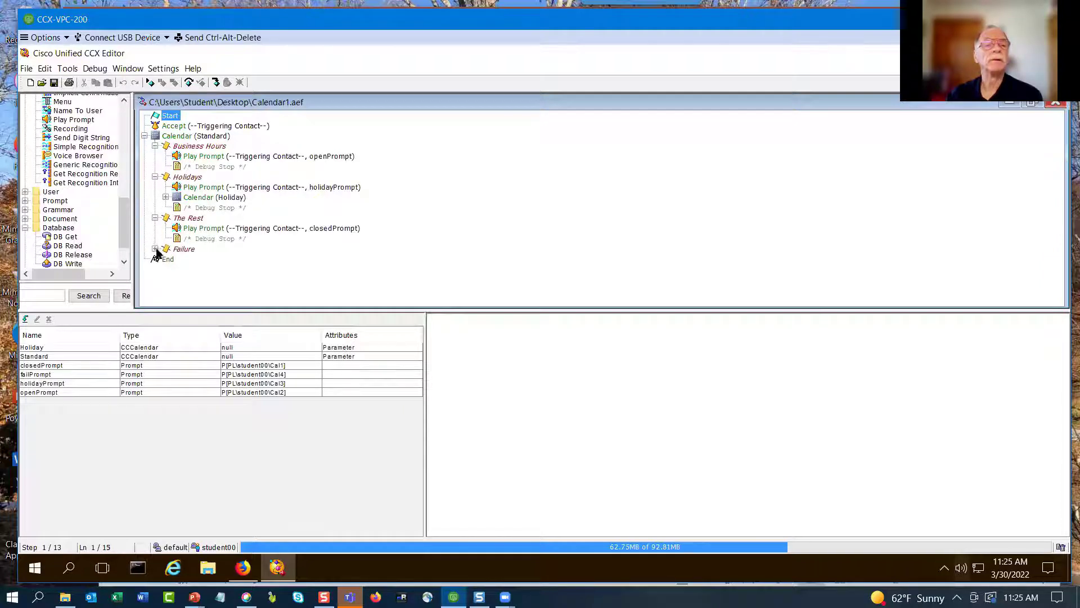
left_click(155, 249)
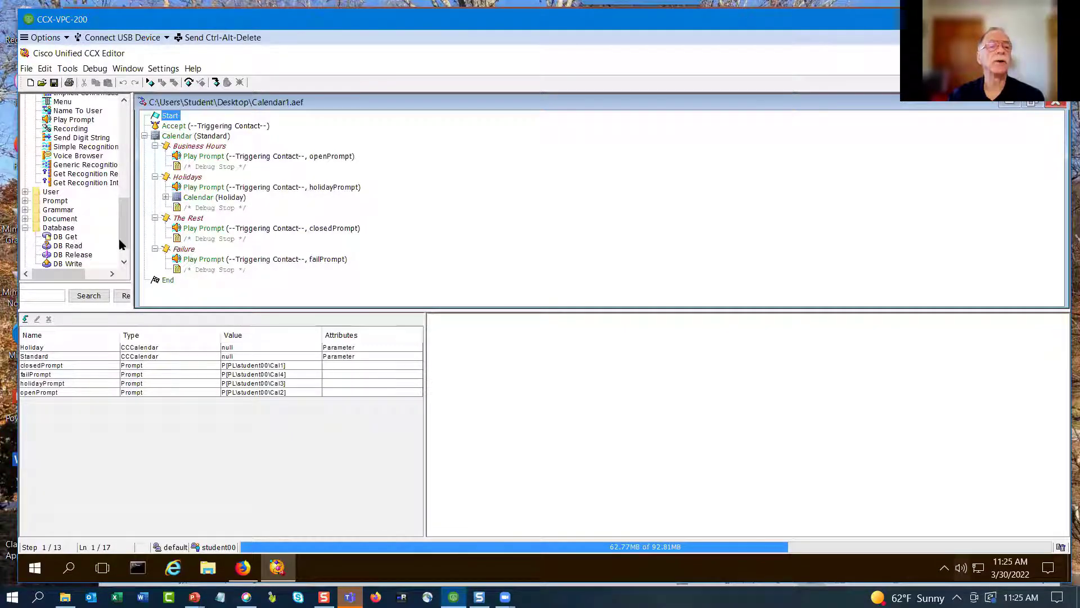
Step: Locate the Calendar step in the General palette and review the calendar choices in the Calendar (Standard) step's properties without changing them
left_click_drag(123, 234, 131, 139)
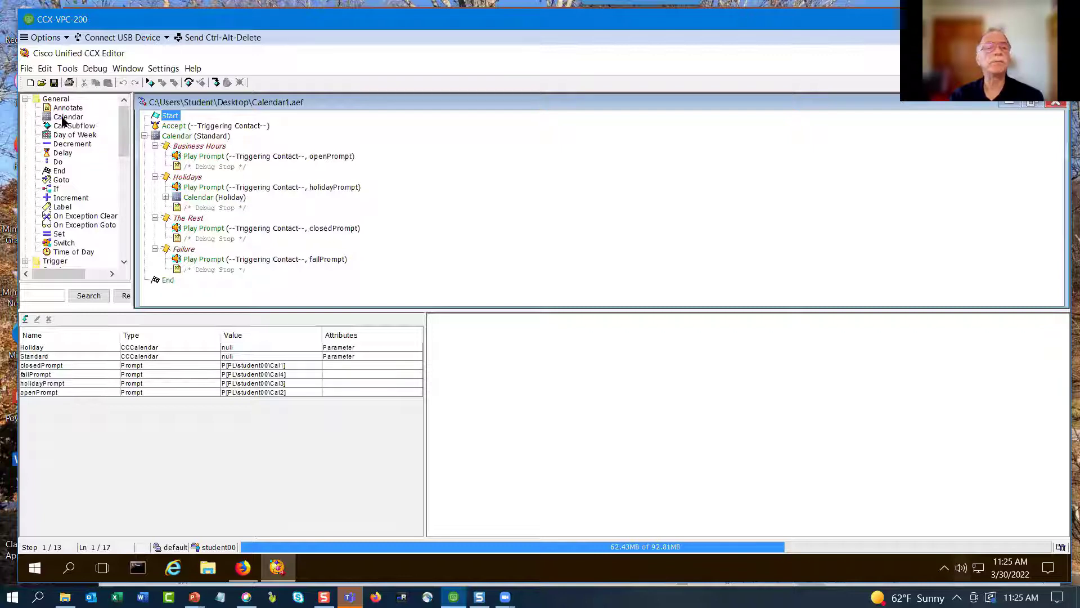
right_click(170, 137)
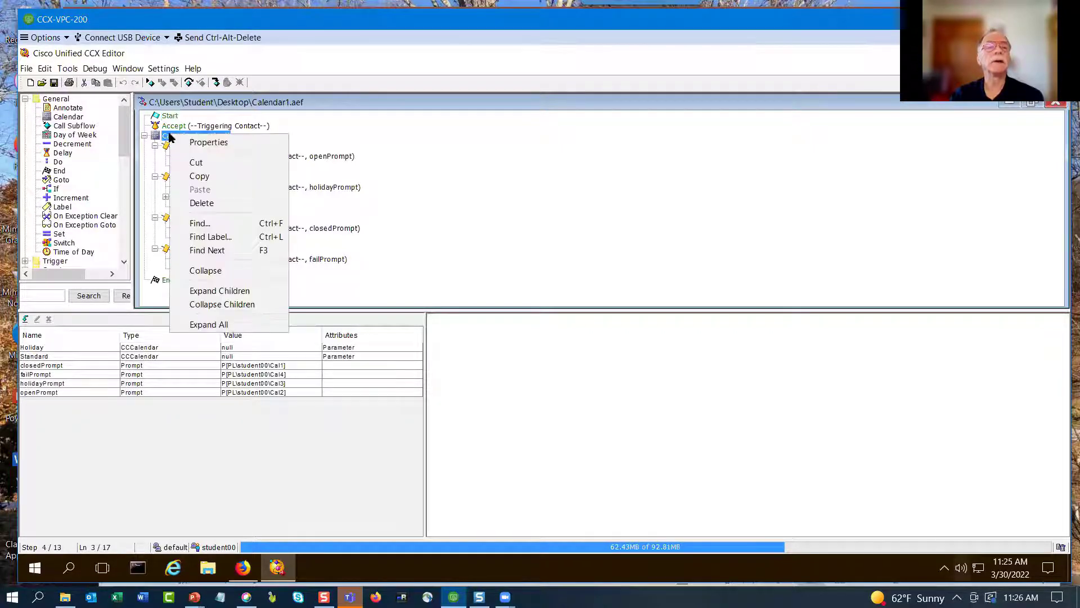
left_click(197, 144)
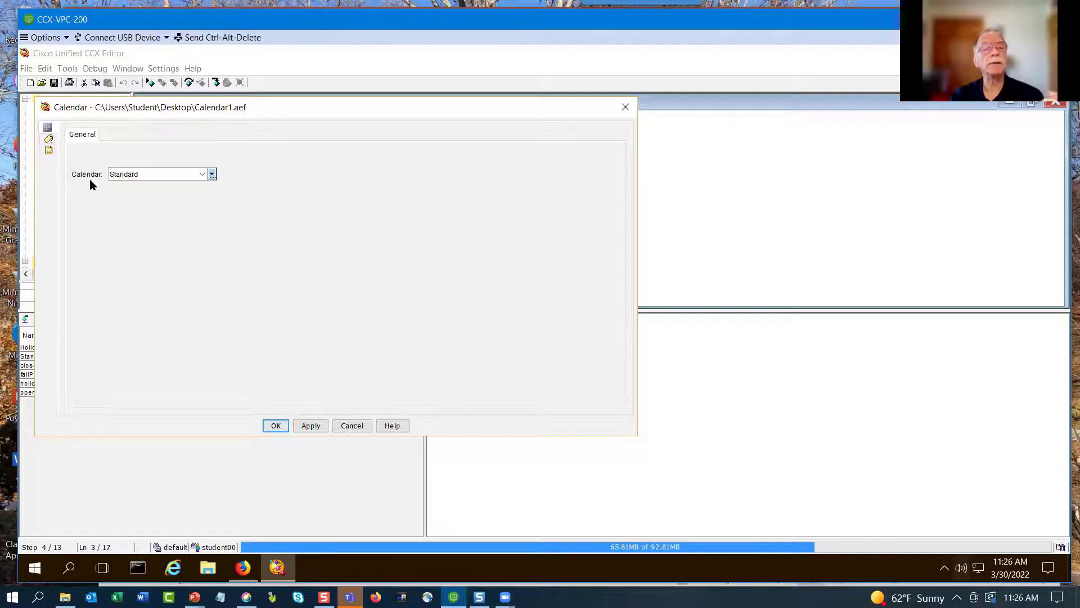
left_click(202, 175)
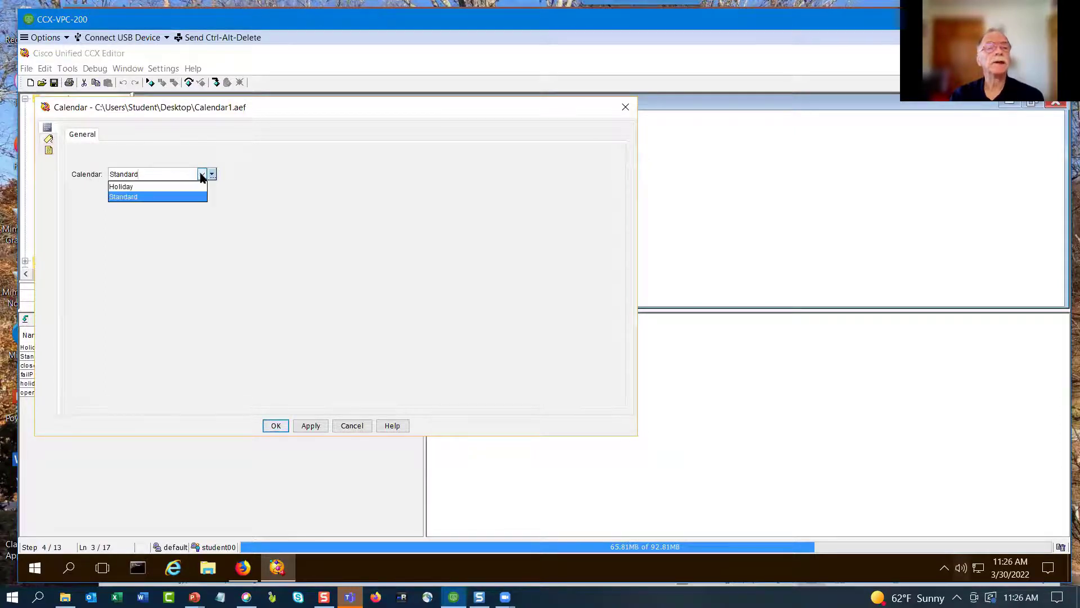
left_click(202, 176)
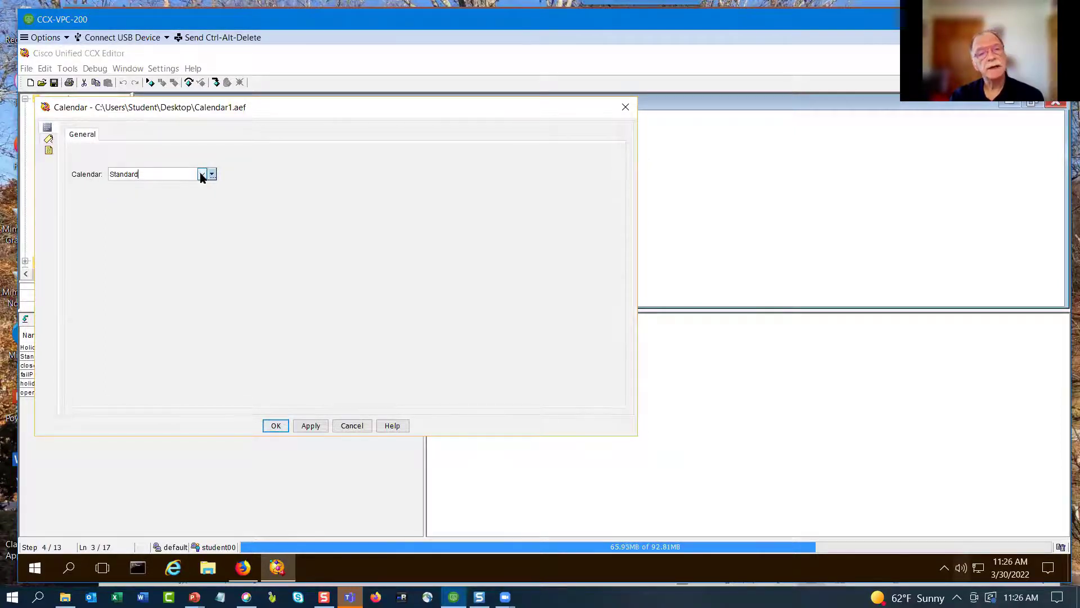
left_click(347, 427)
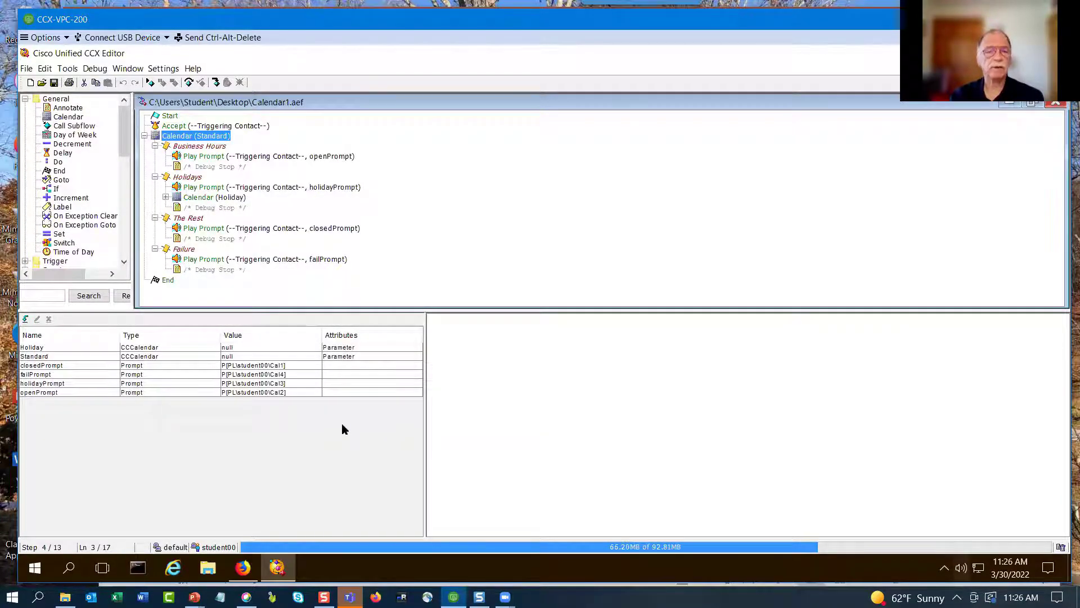
Step: Inspect the Standard variable's definition and the available variable types, and close it without changes
left_click(27, 357)
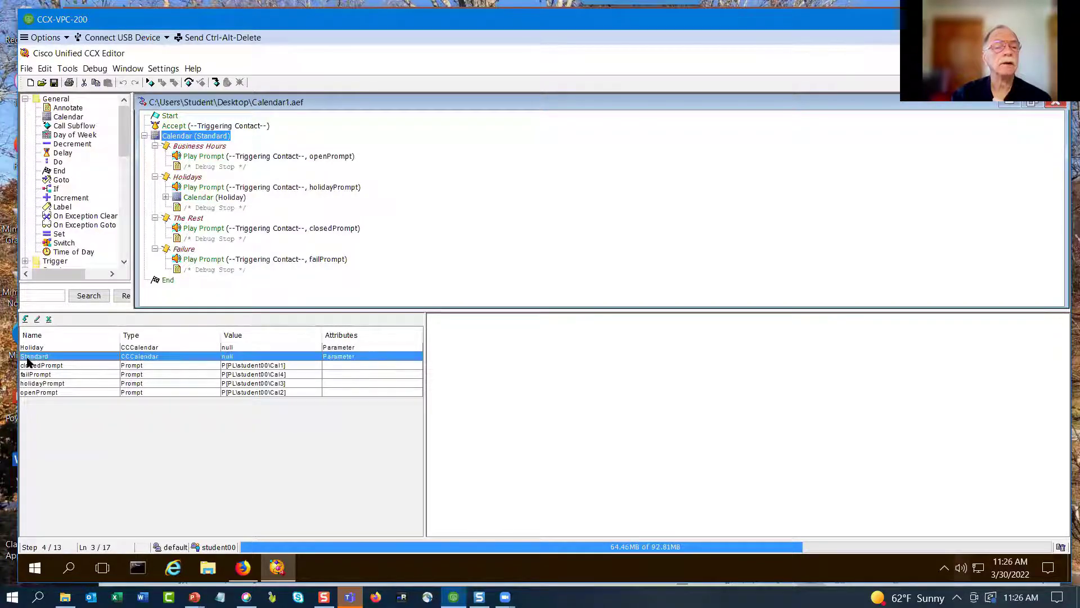
left_click(37, 320)
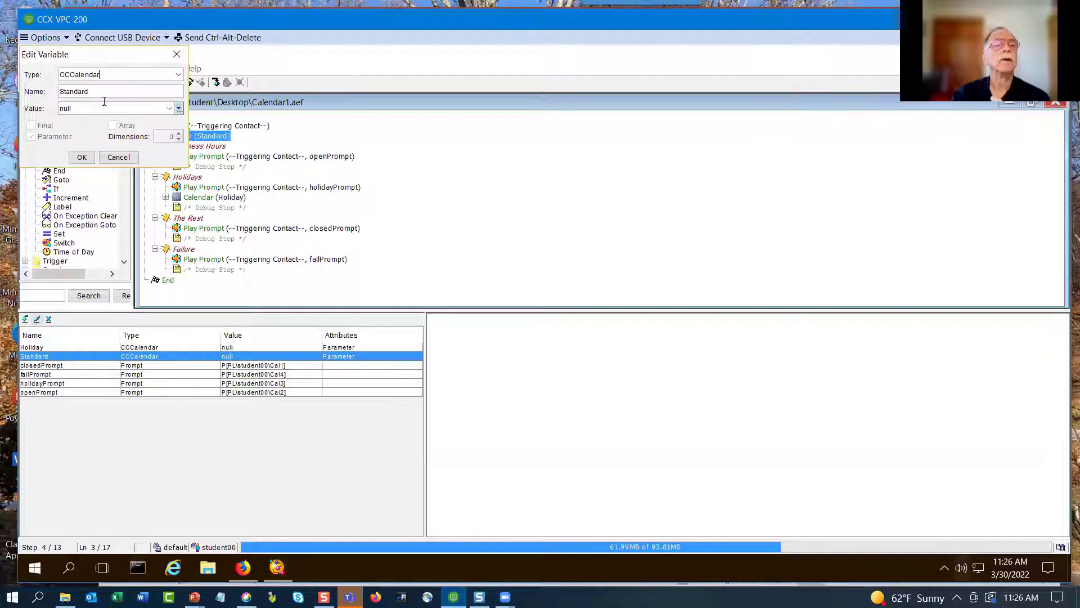
left_click(178, 75)
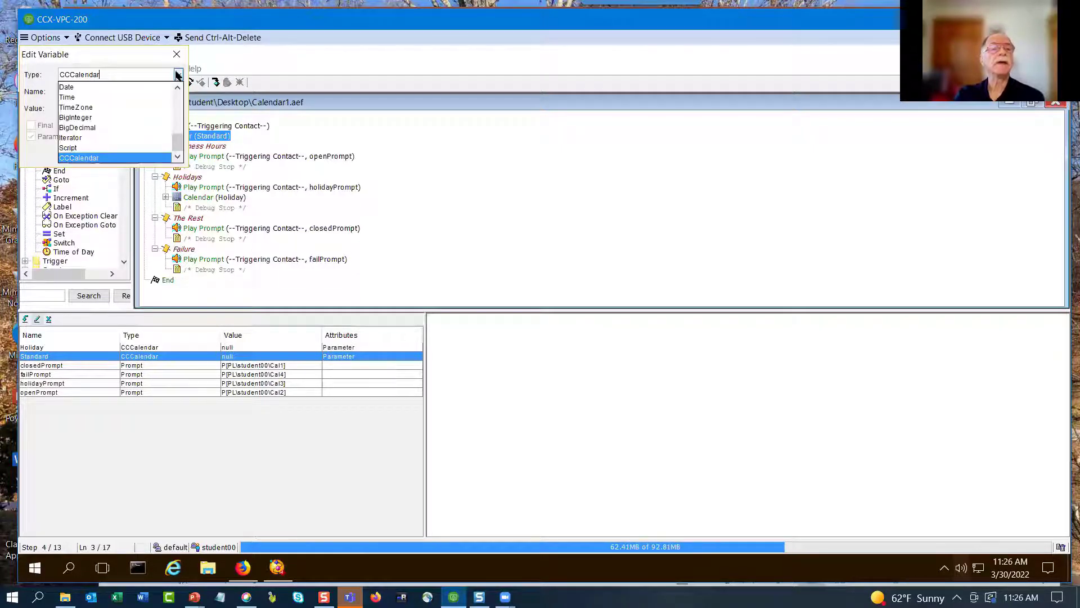
left_click(178, 76)
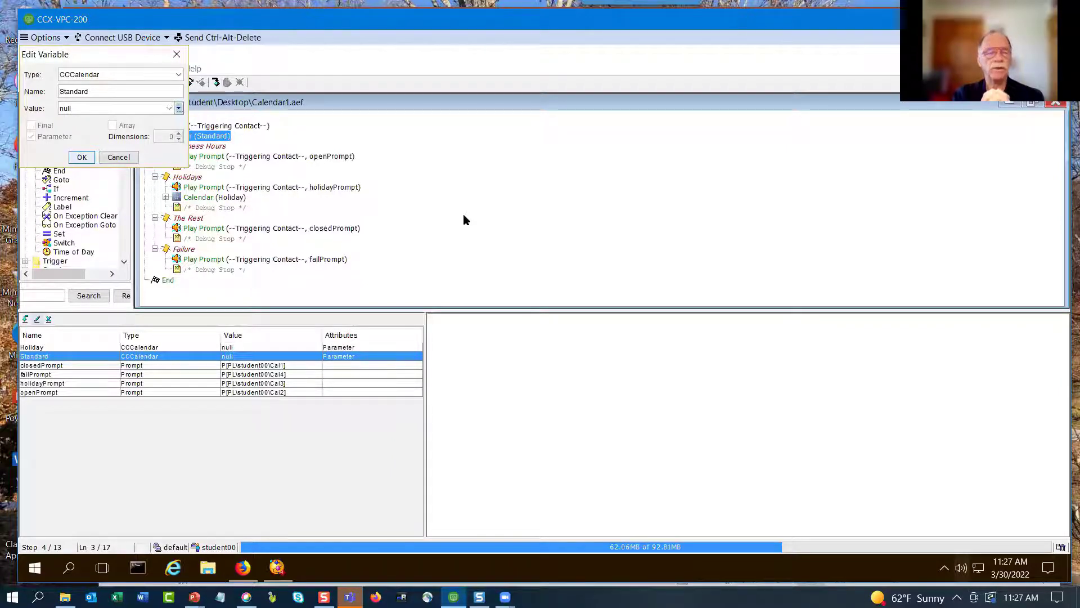
left_click(117, 157)
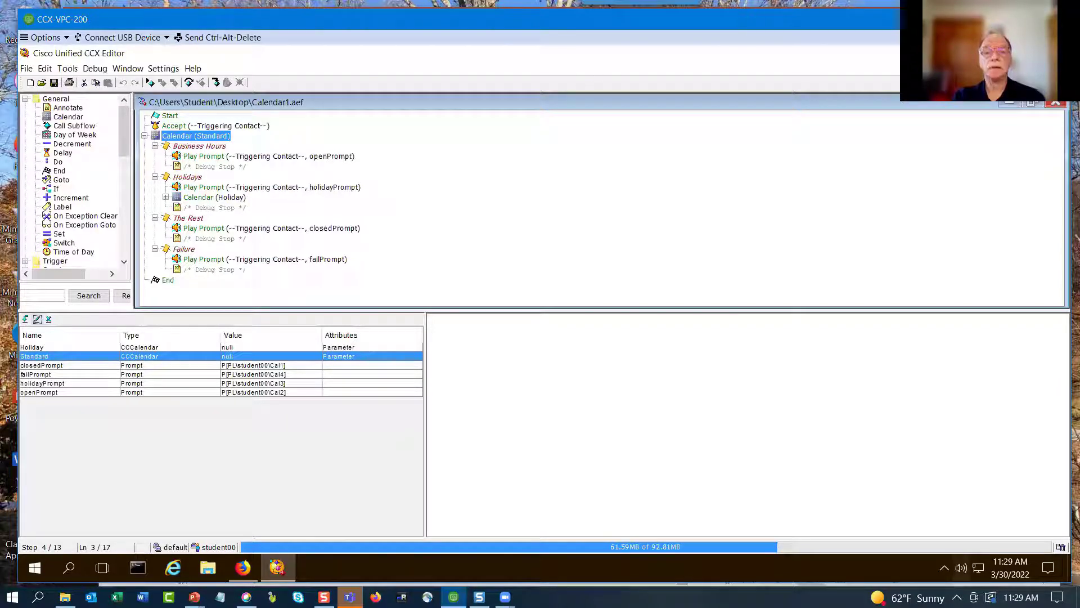
Step: Switch to Cisco Unified CCX Administration in the browser and open the App00 application's configuration
left_click(243, 568)
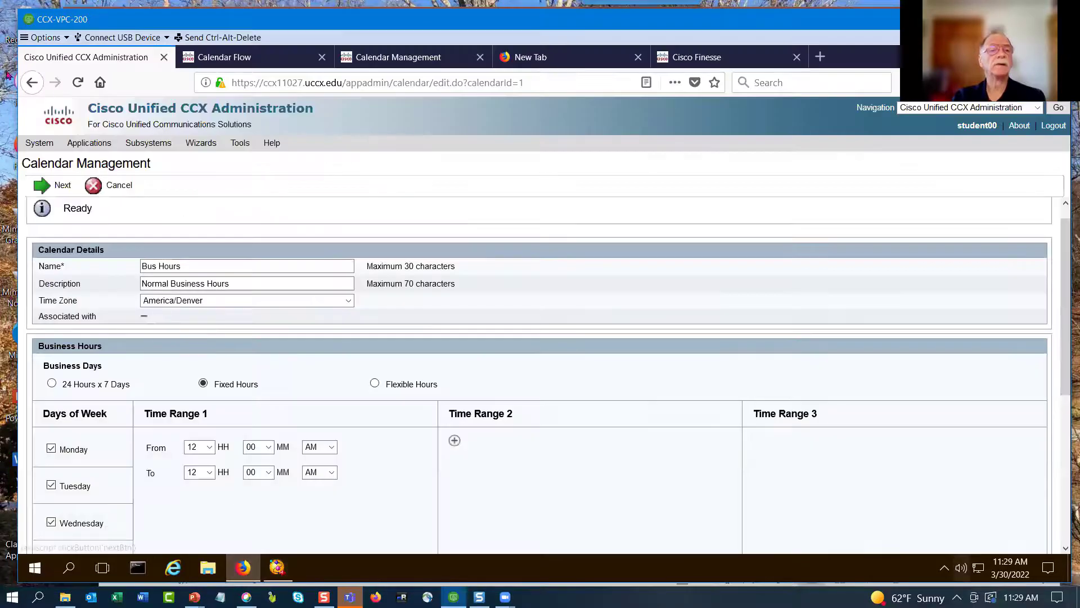
mouse_move(83, 147)
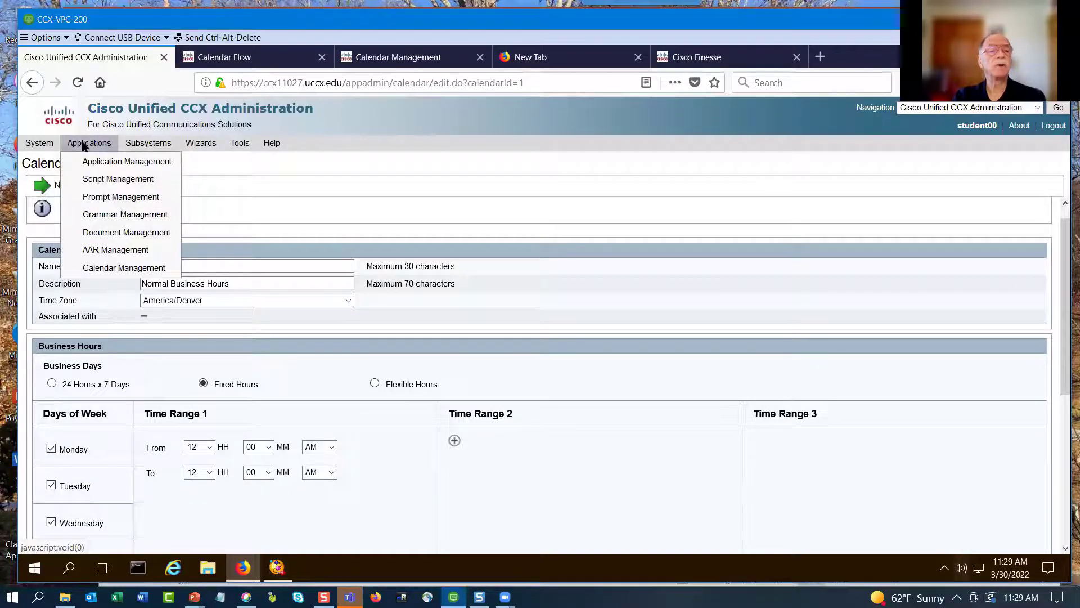
left_click(102, 163)
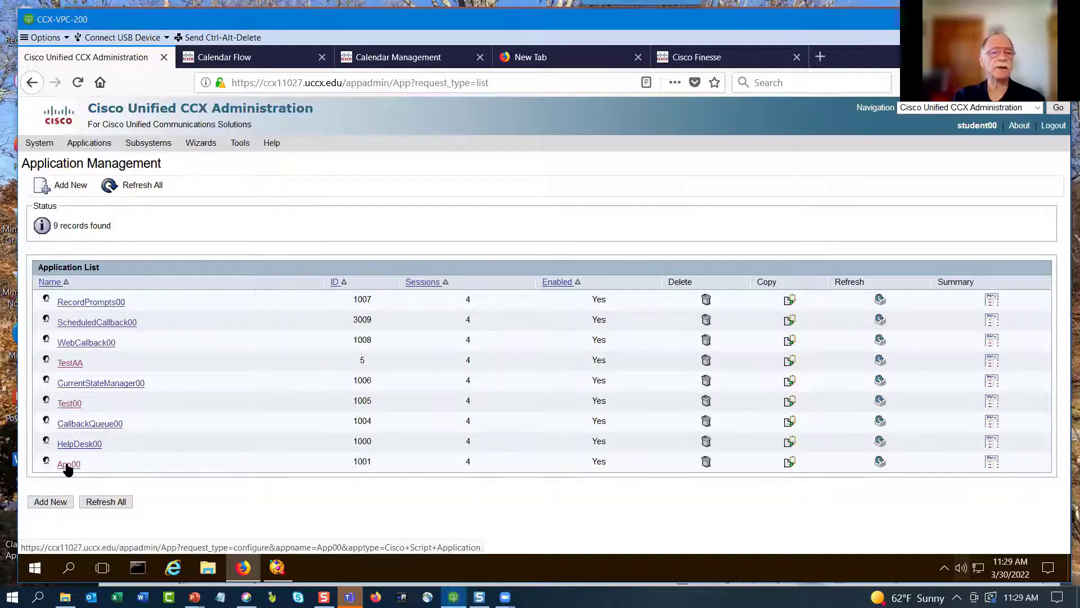
left_click(67, 465)
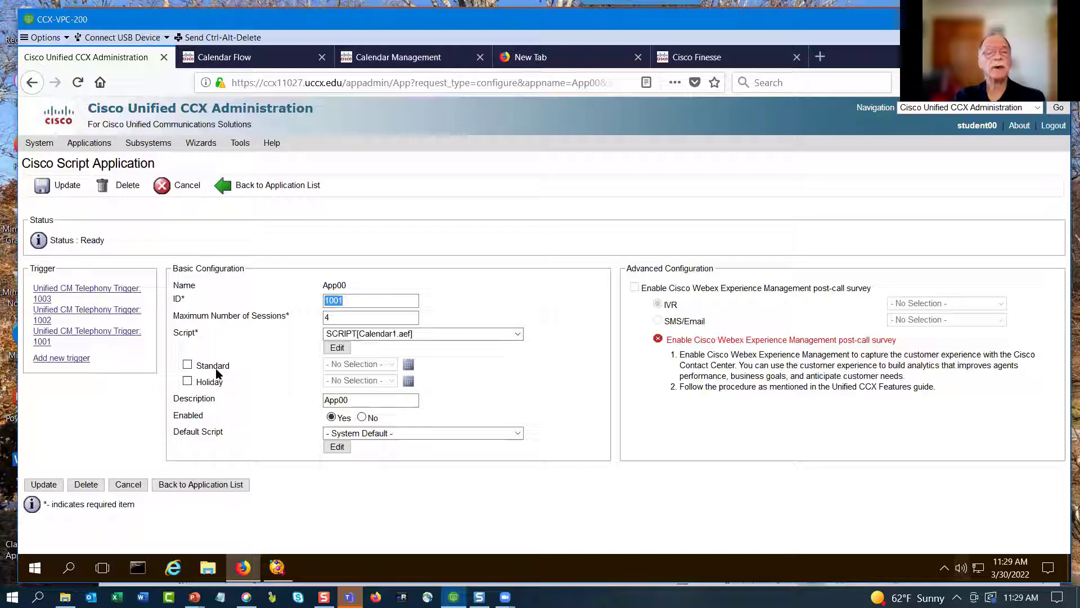
Step: Enable the Standard parameter of App00, assign it the ForceOpen calendar, and update the application
left_click(187, 365)
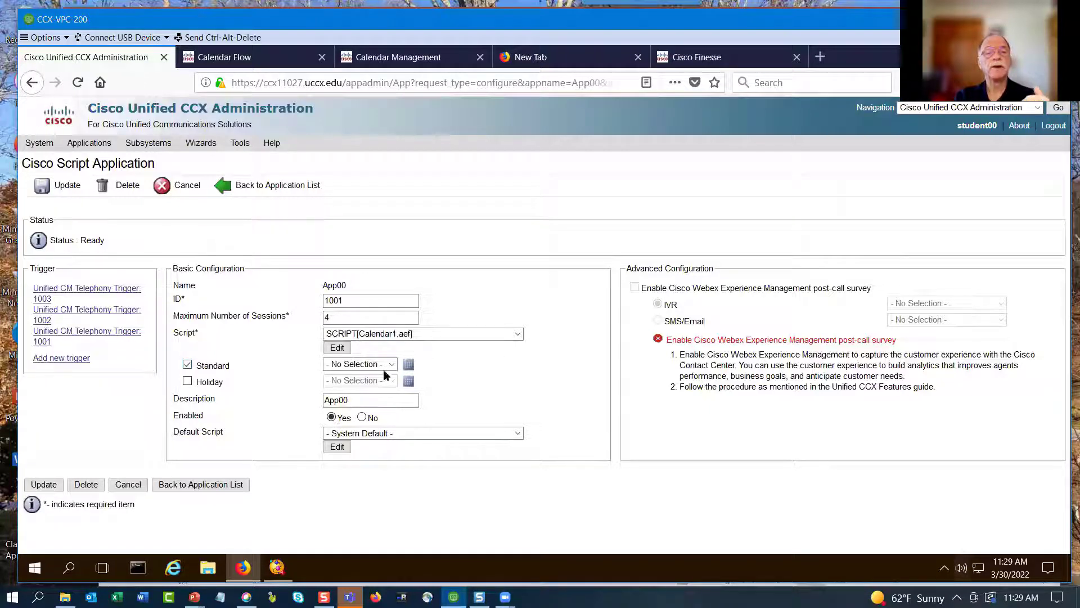
left_click(391, 365)
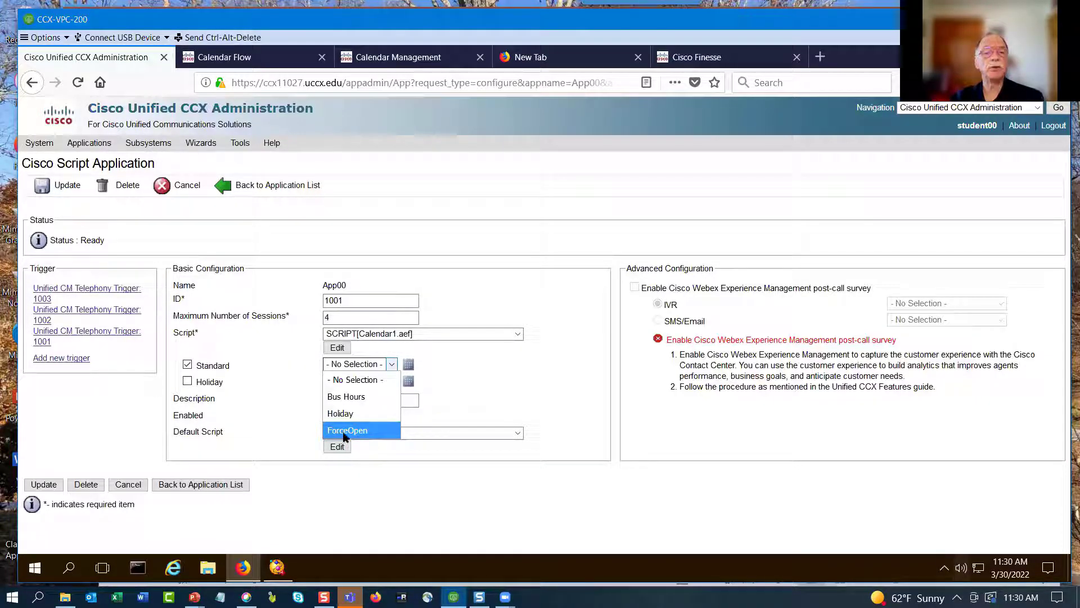
left_click(344, 431)
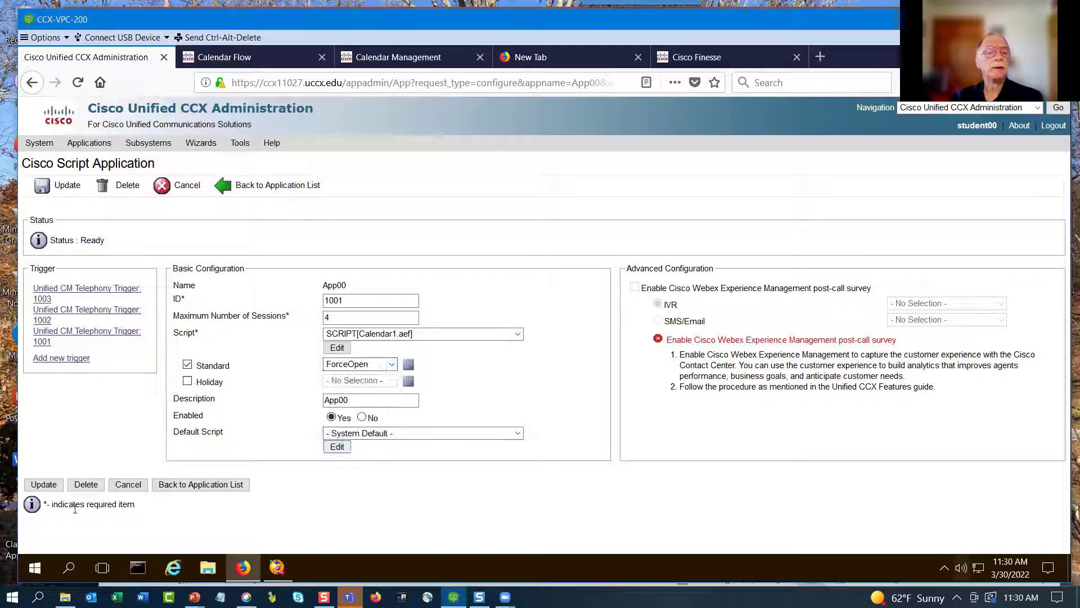
left_click(39, 486)
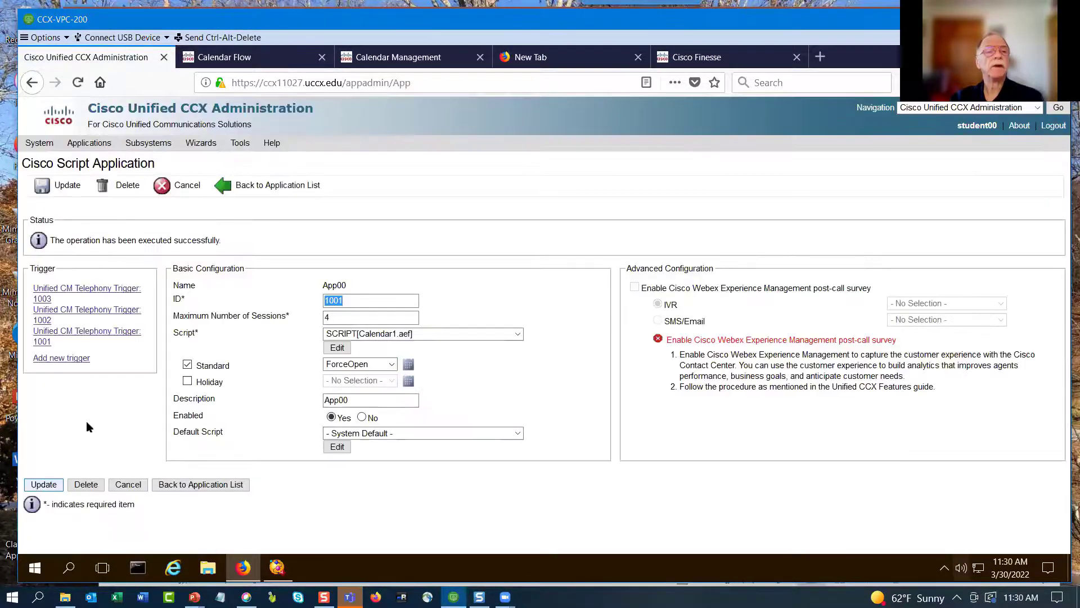
Step: Review the ForceOpen calendar's details, custom business days and holiday schedule, and return to the Cisco Unified CCX Editor
left_click(89, 143)
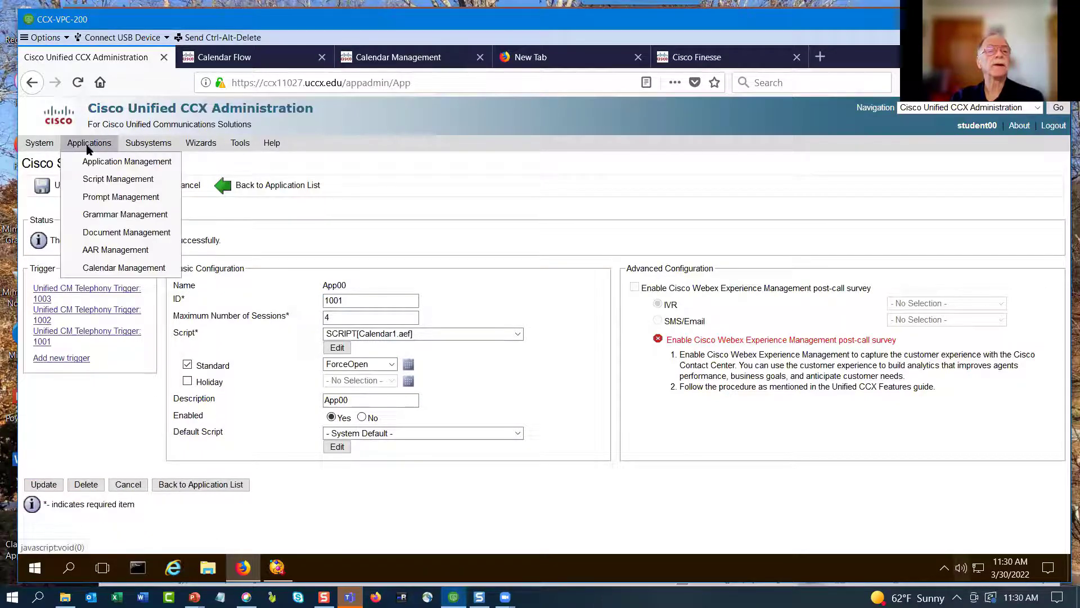
left_click(119, 272)
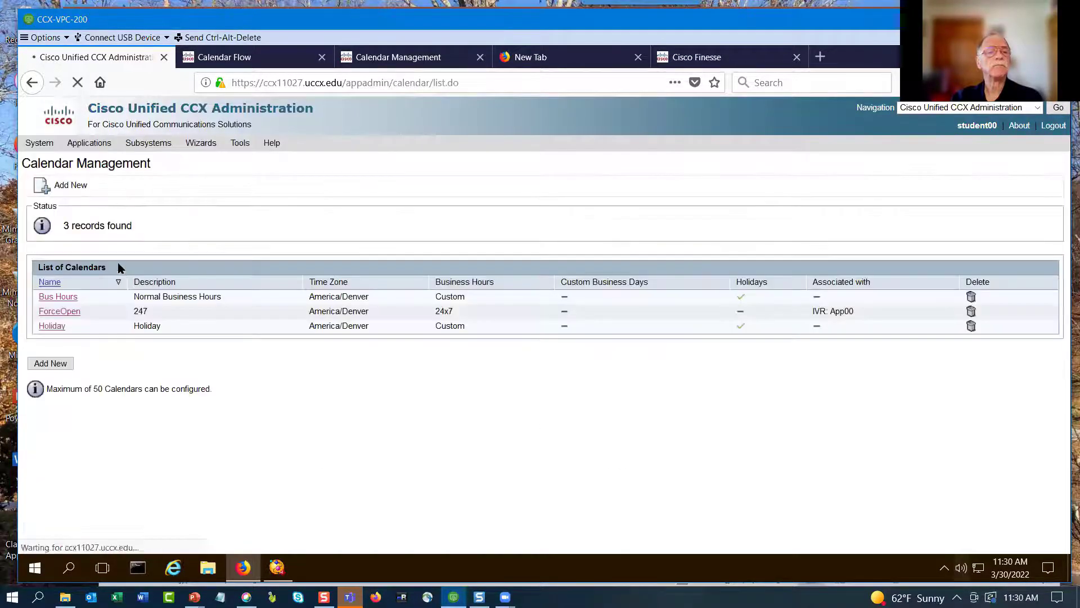
left_click(61, 313)
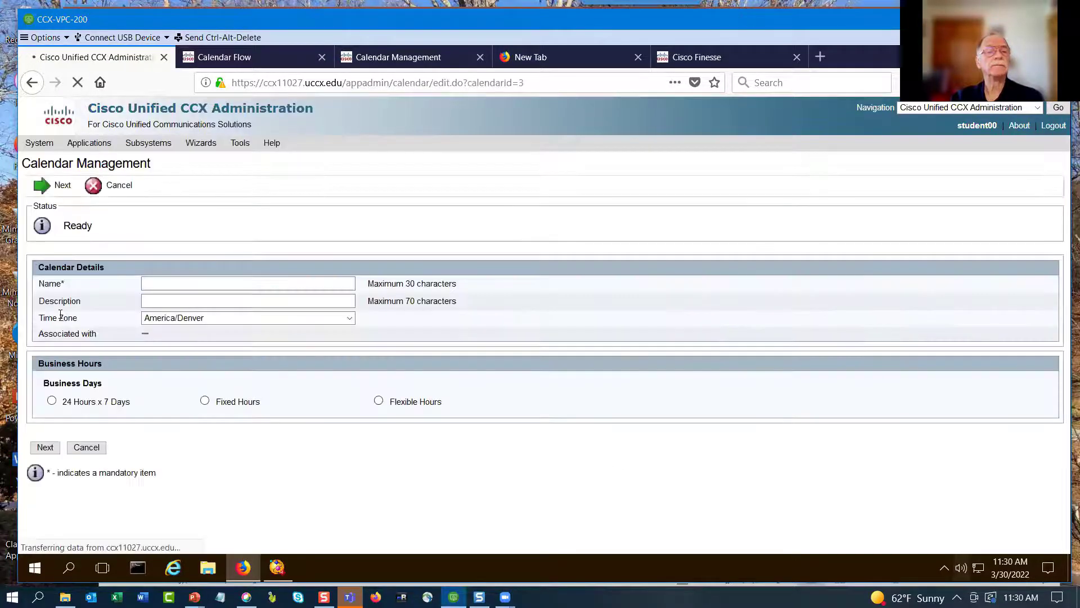
left_click(44, 448)
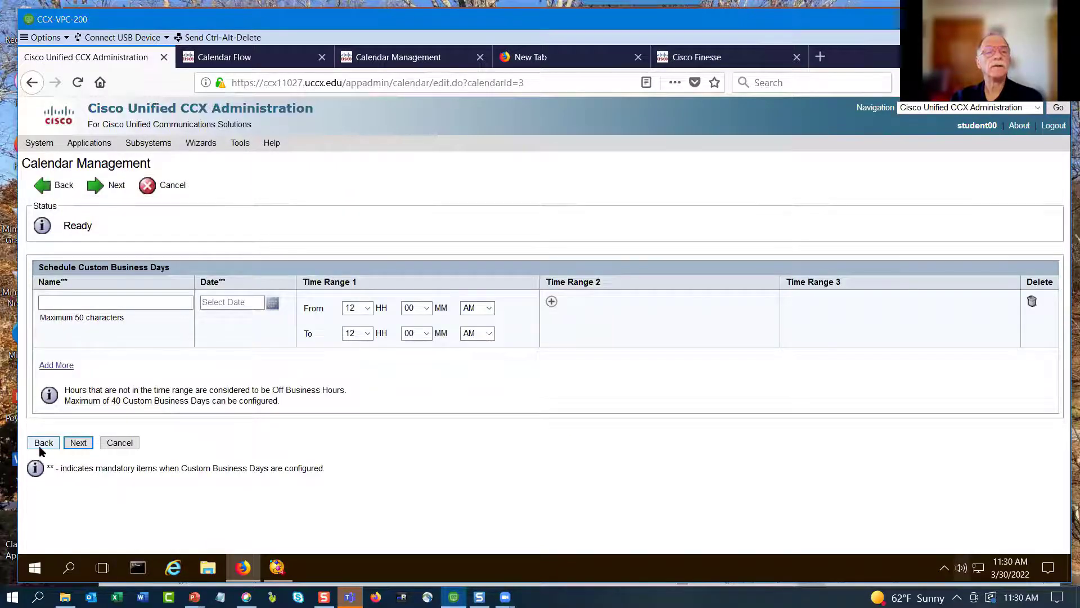
left_click(41, 446)
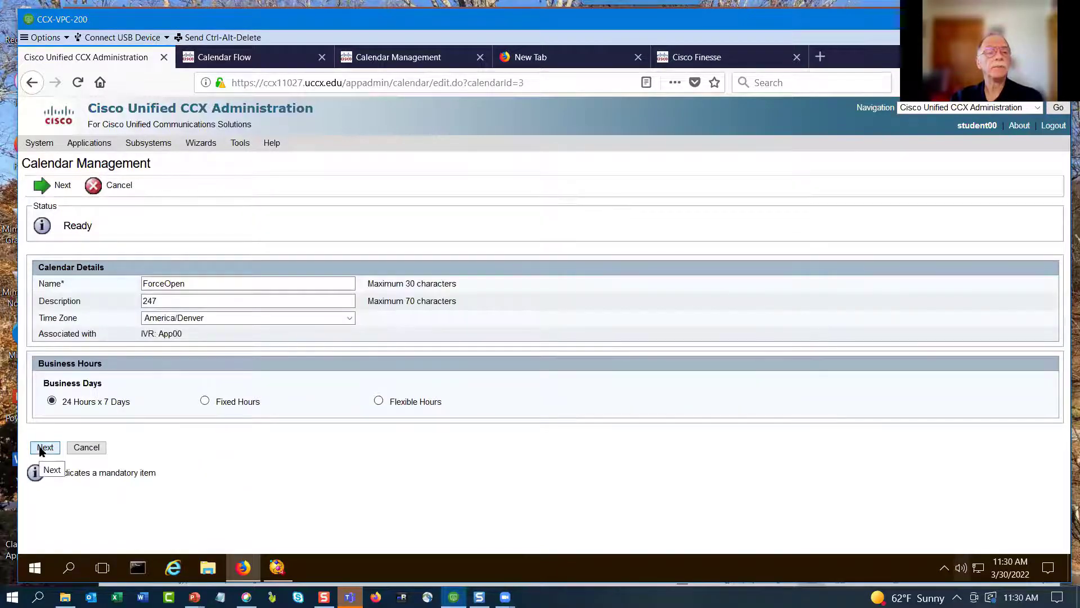
left_click(45, 447)
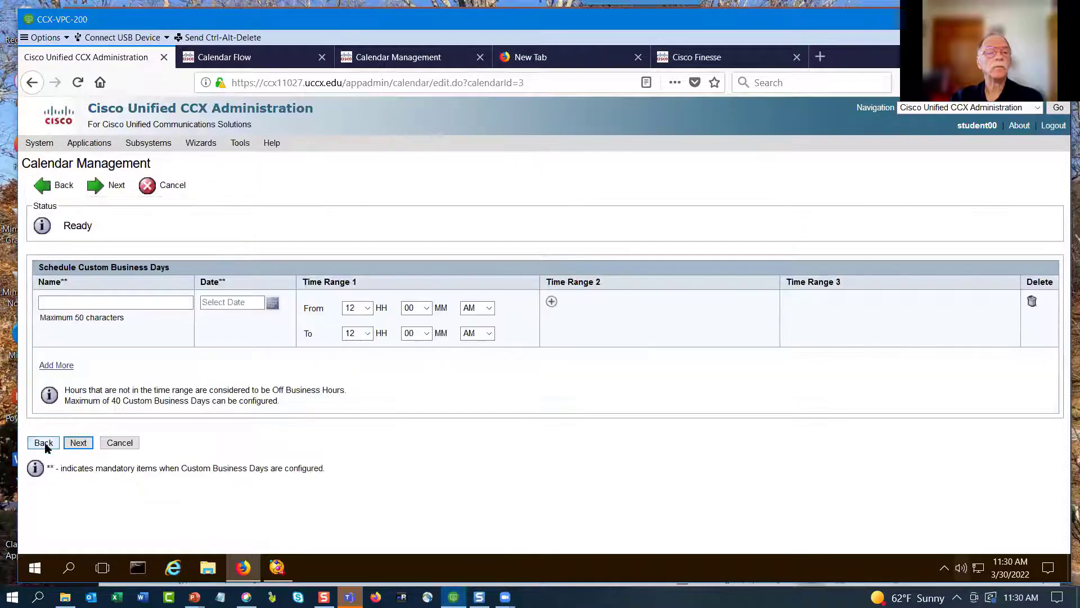
left_click(78, 443)
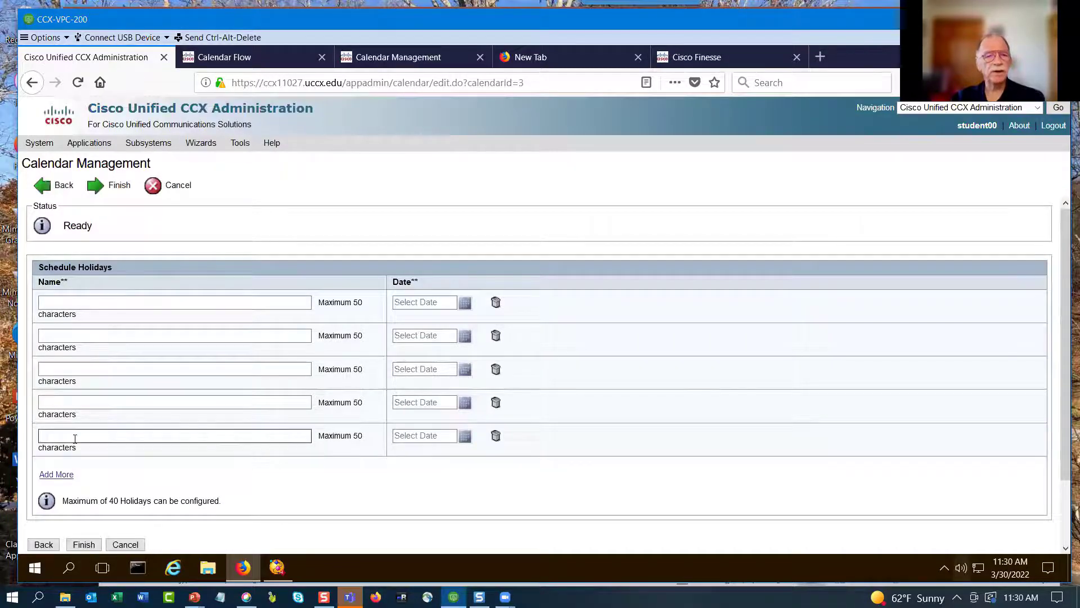
left_click(242, 568)
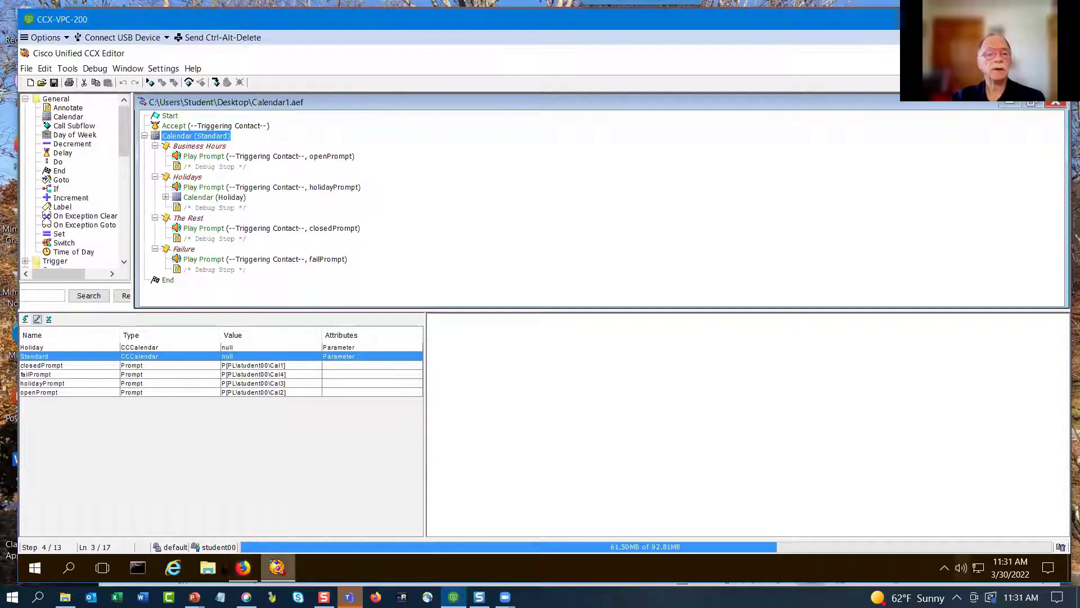
Step: Open App00's configuration in Cisco Unified CCX Administration, review its Standard calendar assignment, and return to the Cisco Unified CCX Editor
left_click(243, 568)
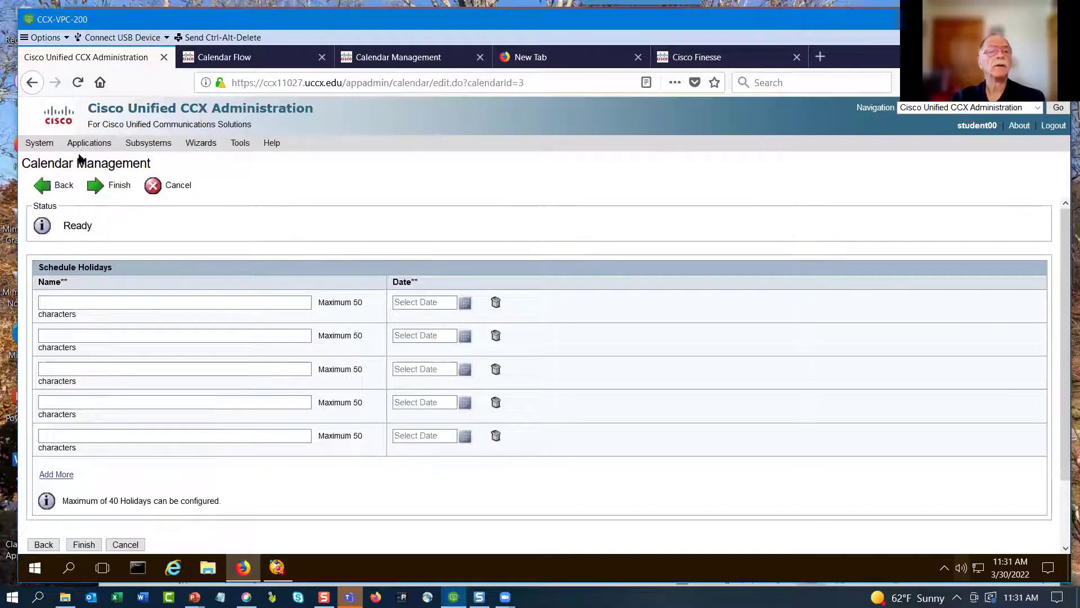
mouse_move(89, 143)
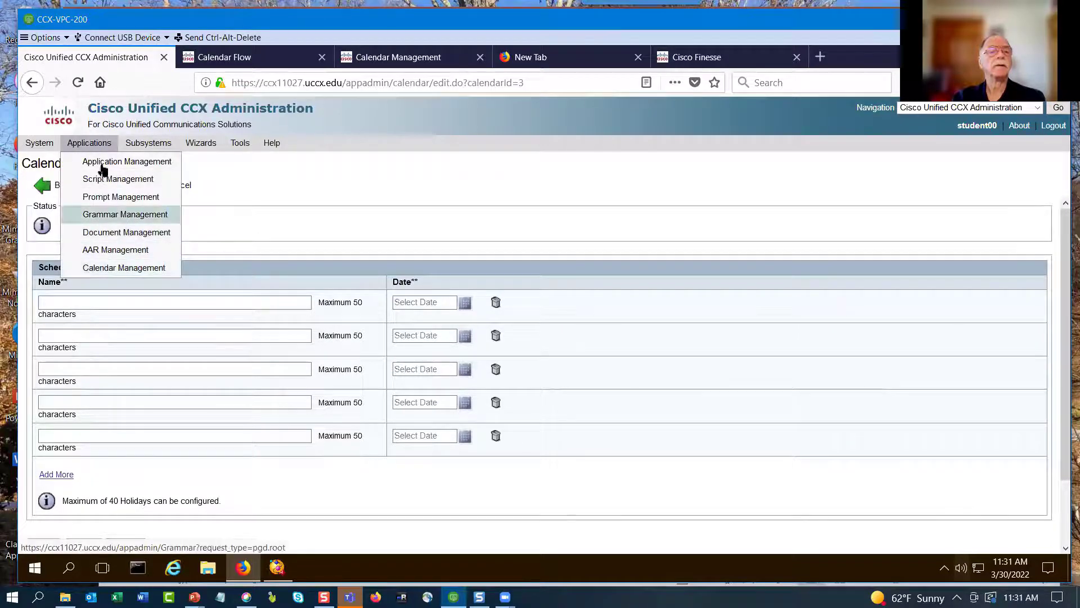
left_click(110, 214)
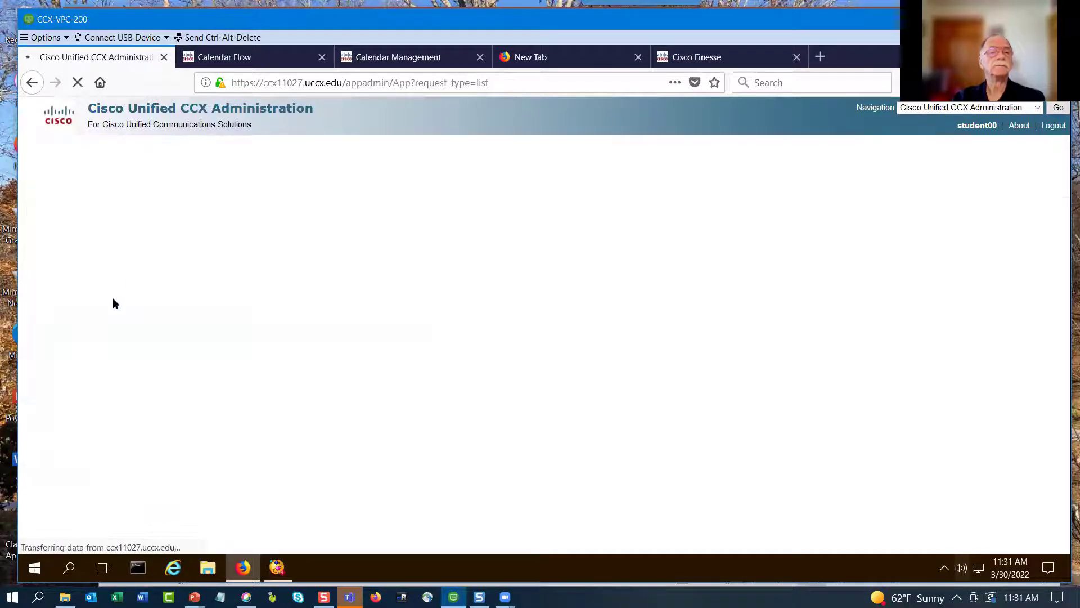
left_click(68, 465)
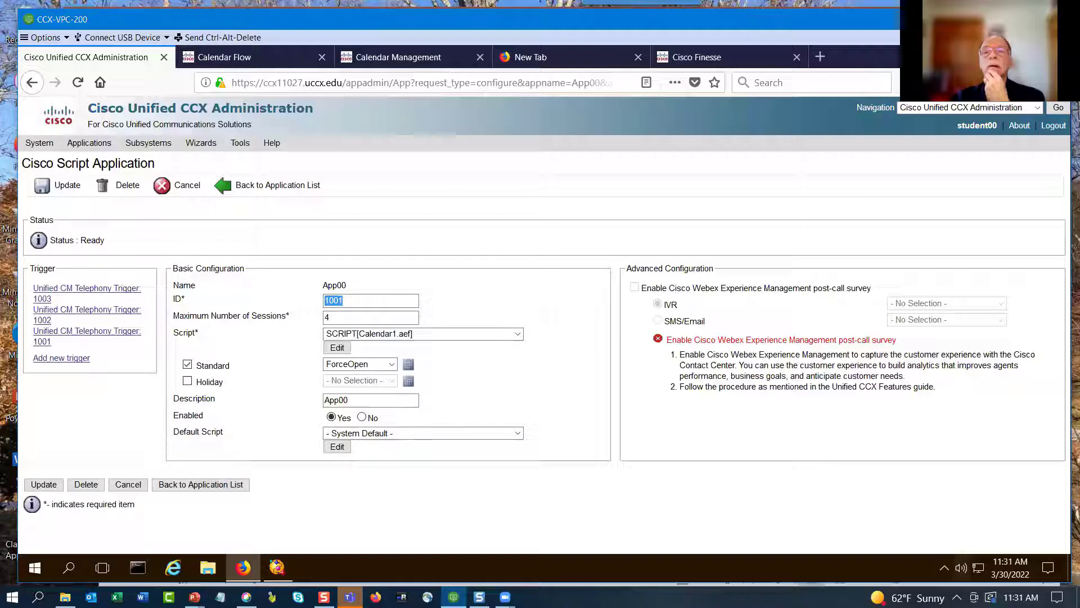
left_click(277, 568)
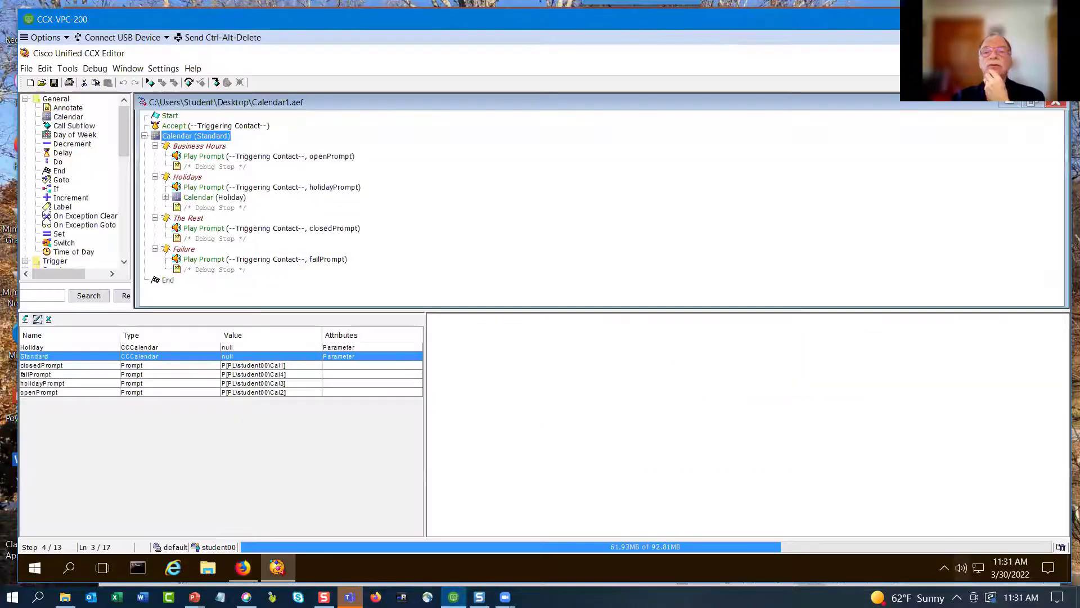
Step: Minimize the editor, launch Supervisor Phone from the desktop, call App00's lowest-numbered trigger, and end the call after the prompt
left_click(990, 54)
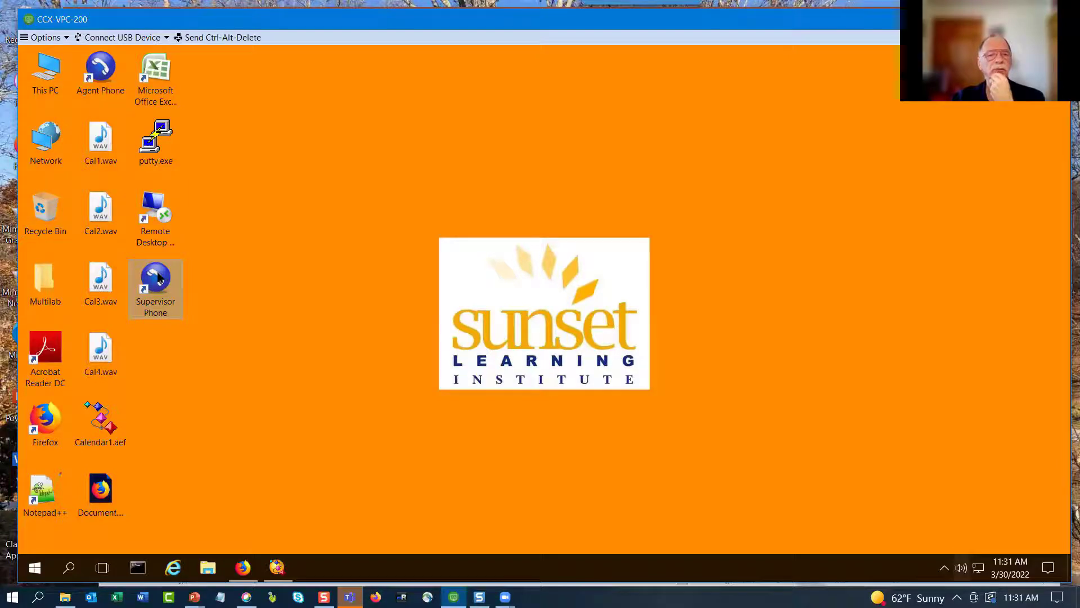
double_click(159, 278)
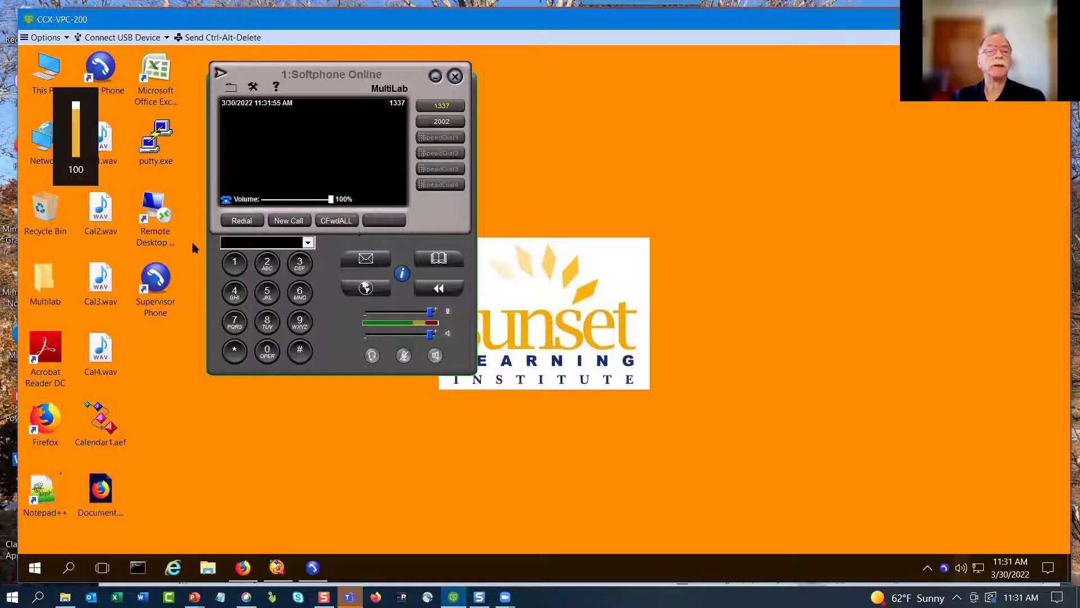
left_click(233, 263)
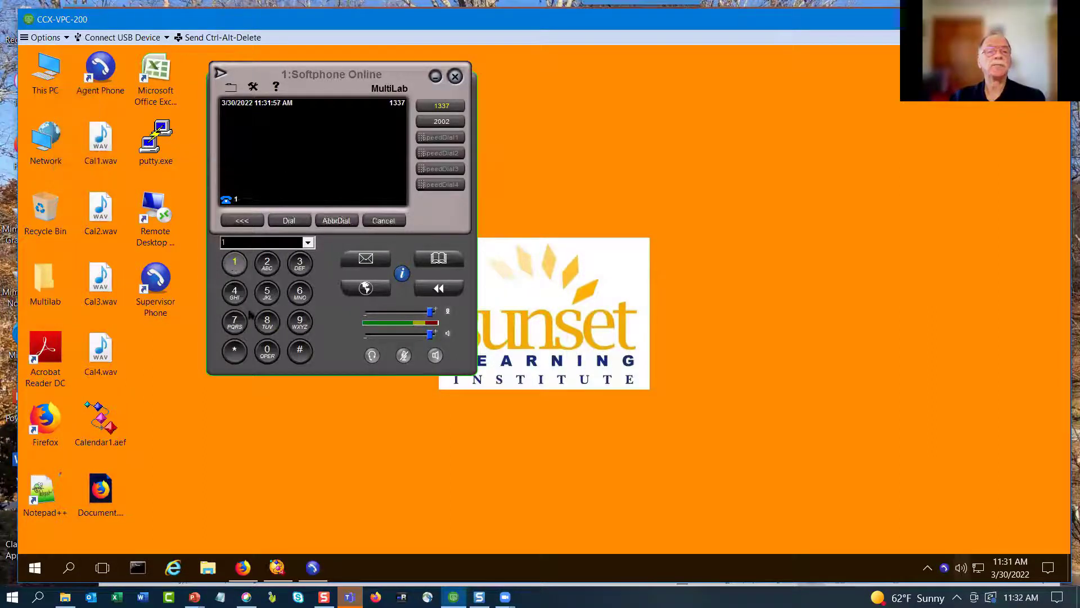
left_click(268, 353)
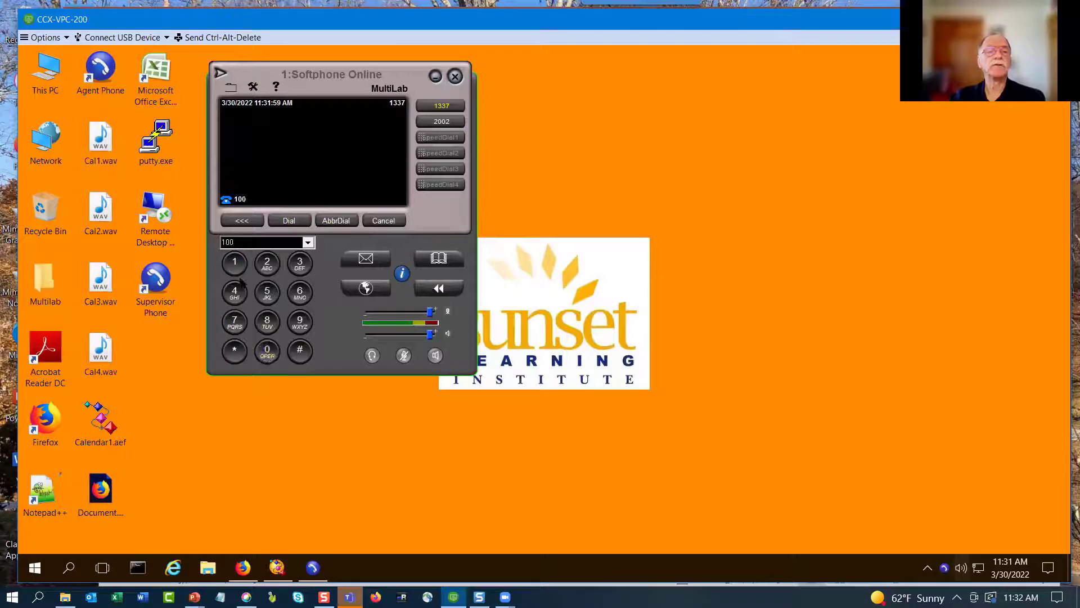
left_click(234, 263)
left_click(290, 220)
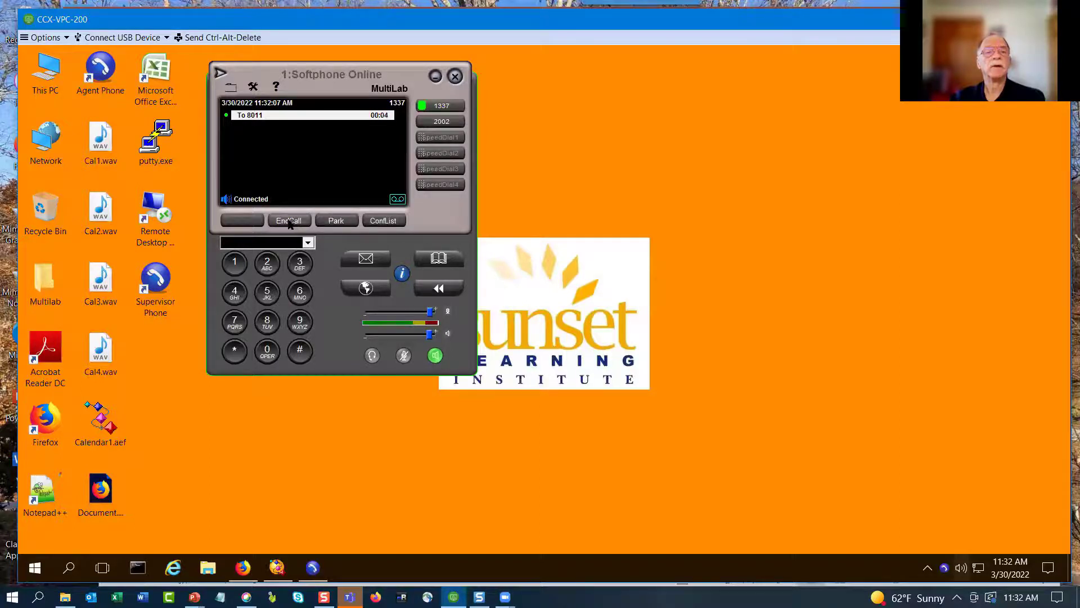
left_click(289, 221)
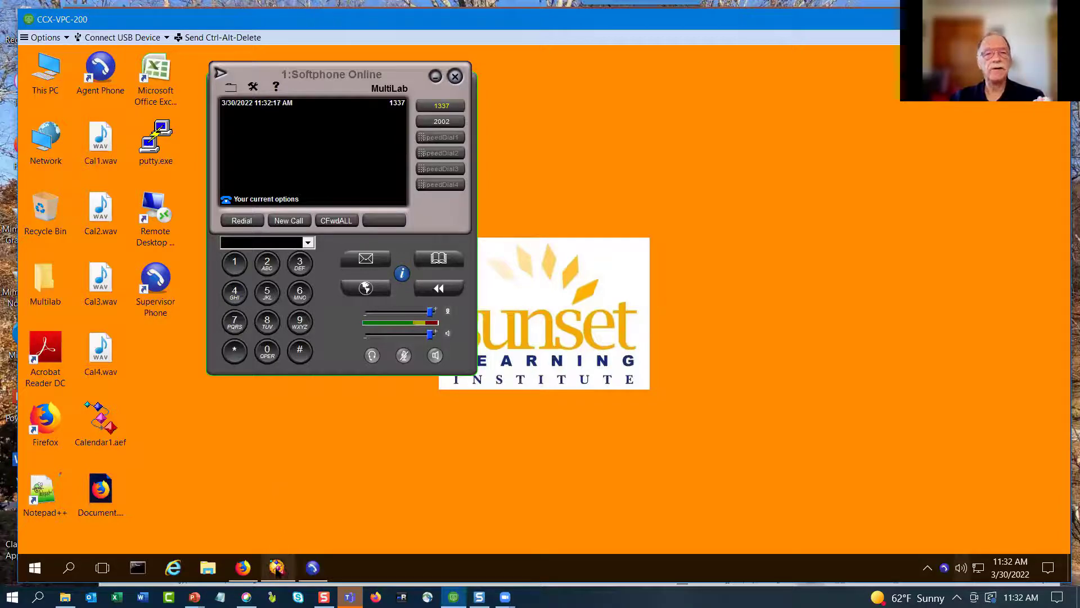
Step: Return to App00's configuration in the browser, assign the Bus Hours calendar to the Standard parameter, and update the application
left_click(277, 568)
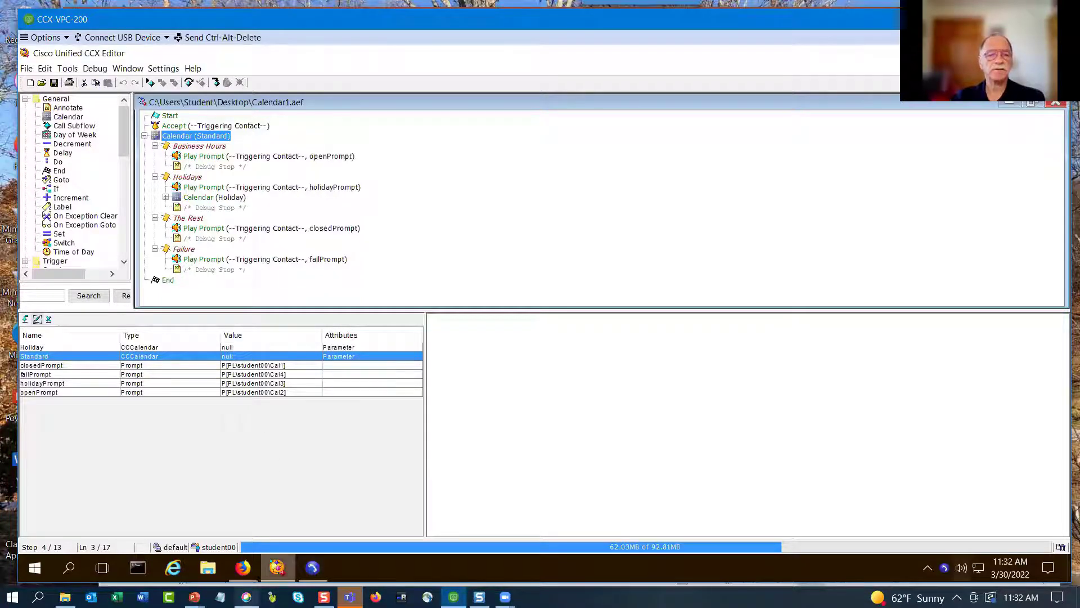
left_click(242, 568)
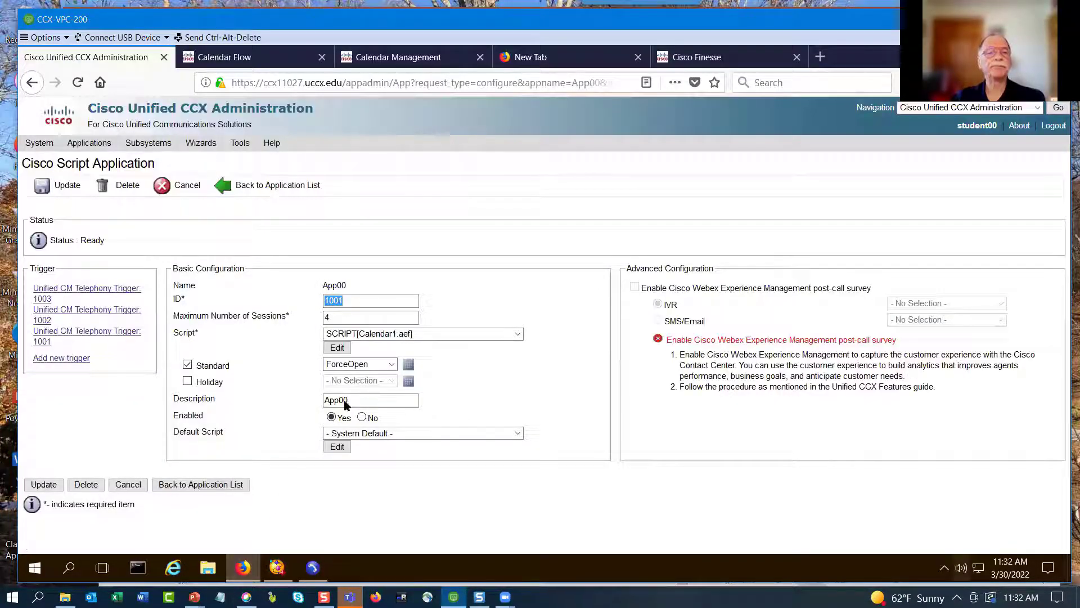
left_click(392, 366)
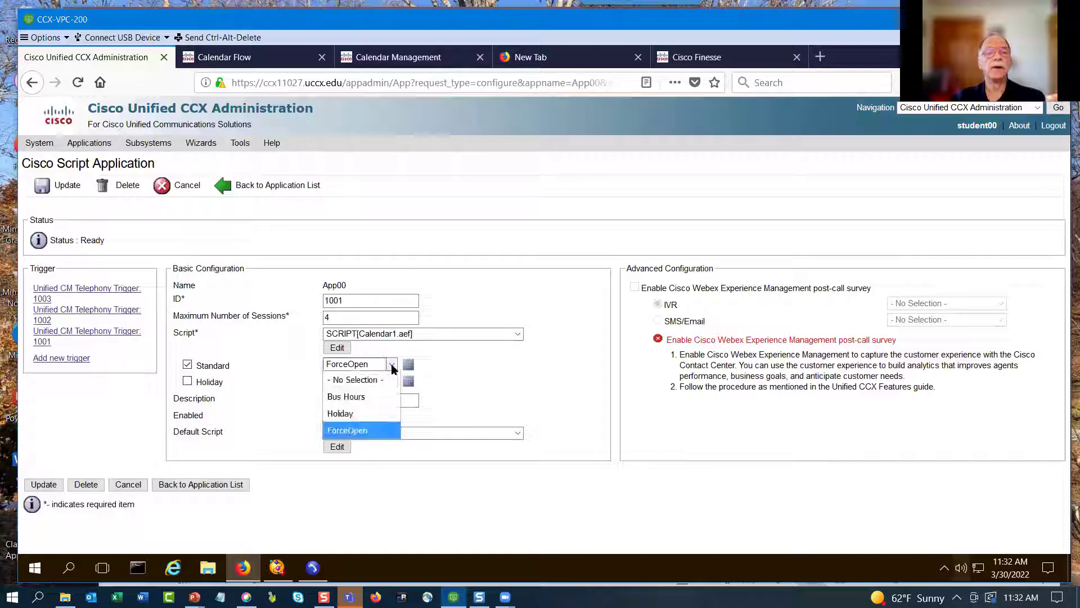
left_click(332, 398)
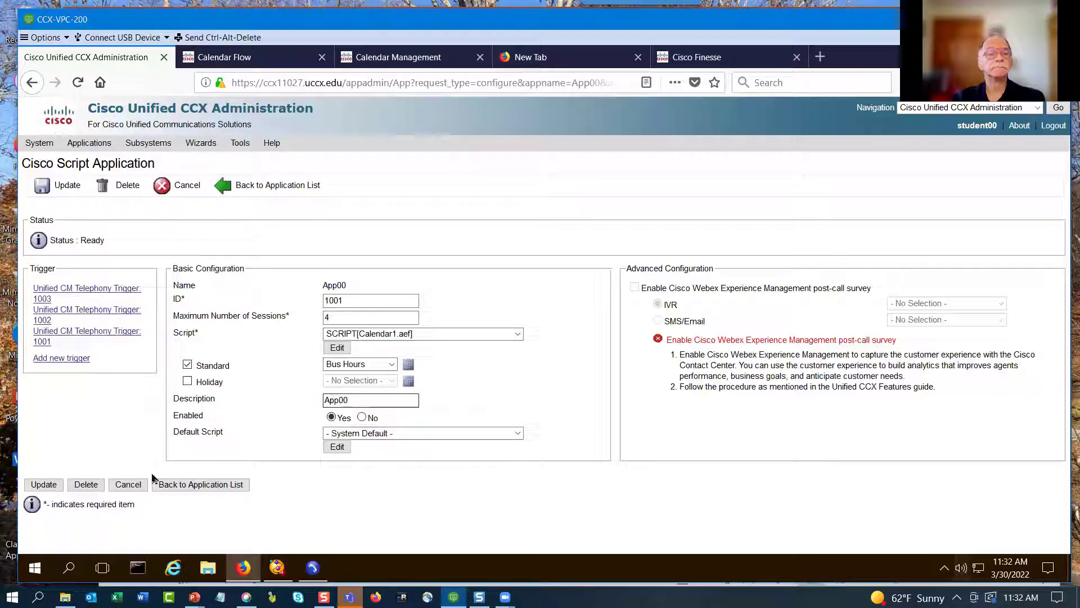
left_click(44, 485)
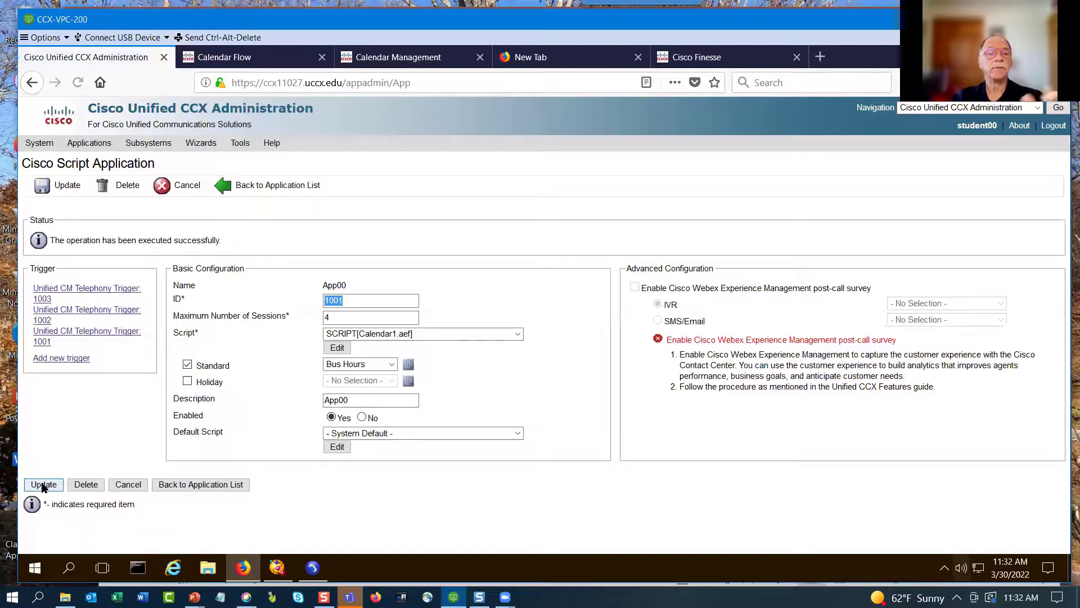
Step: Open the Bus Hours calendar from the calendar list and review its details and weekday time ranges
left_click(86, 145)
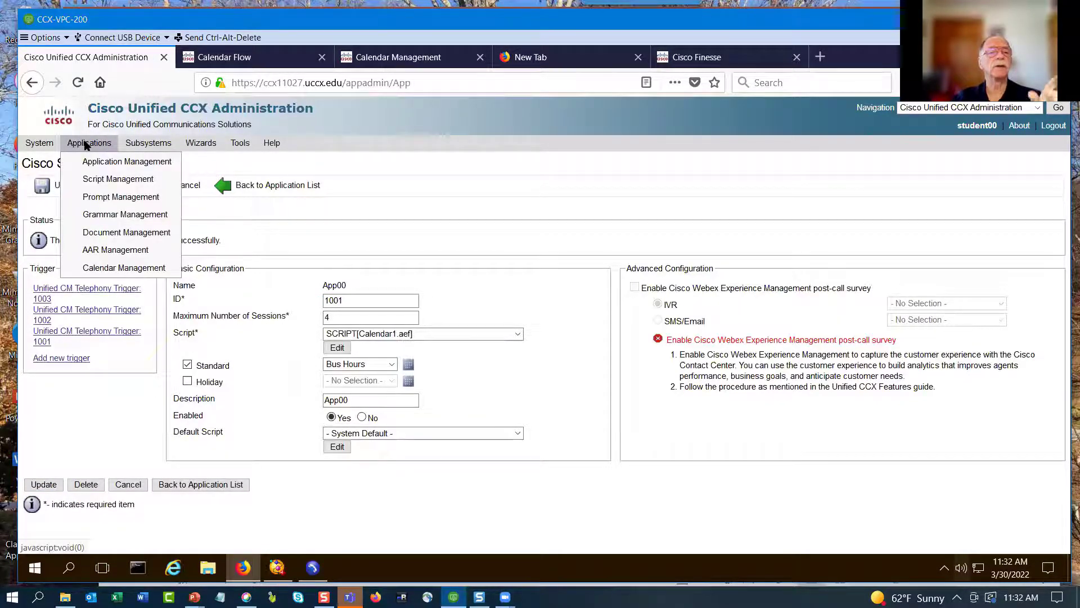
left_click(105, 273)
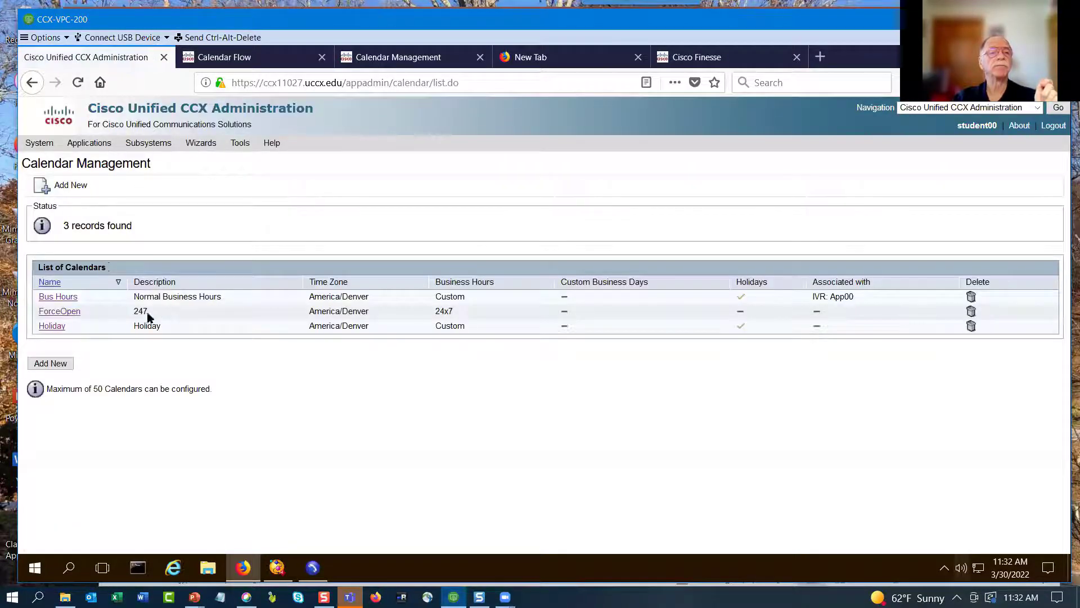
left_click(58, 297)
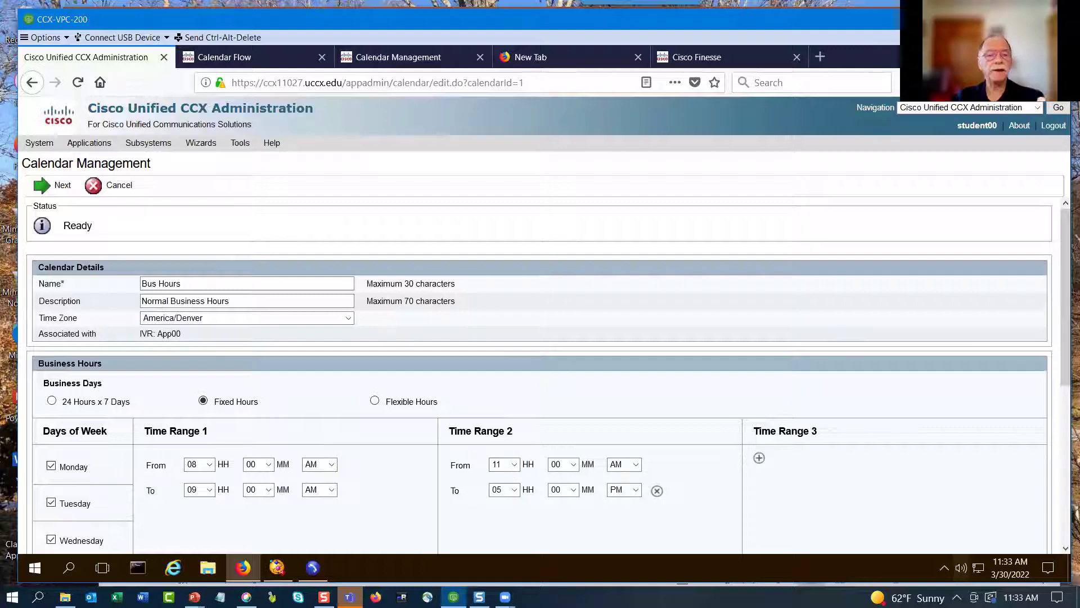
Step: Try test calls from Supervisor Phone by redialing the last number and dialing another extension, ending each call
left_click(312, 568)
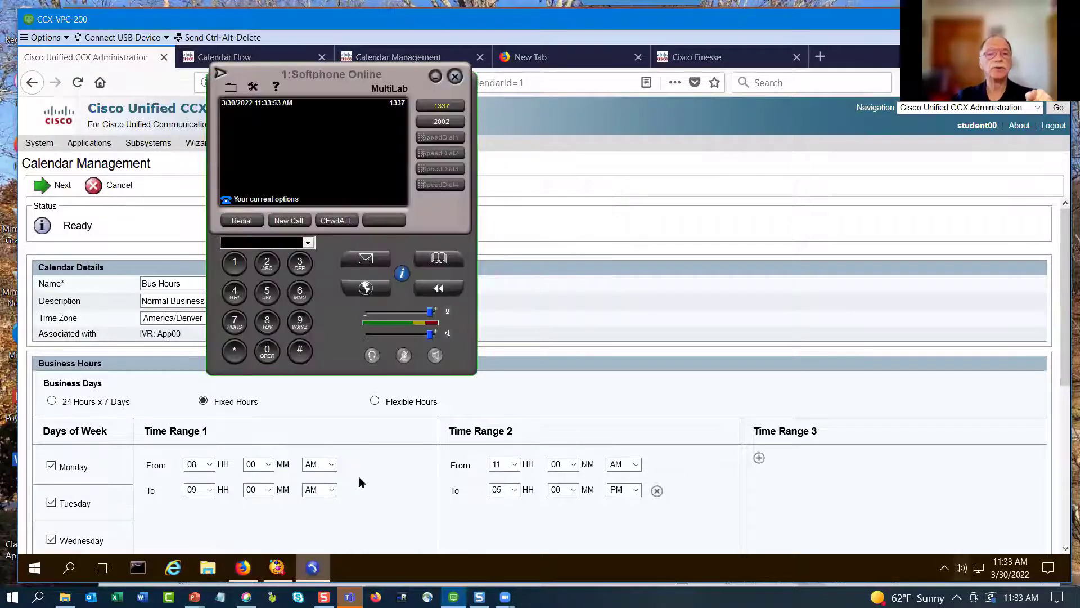
left_click(242, 221)
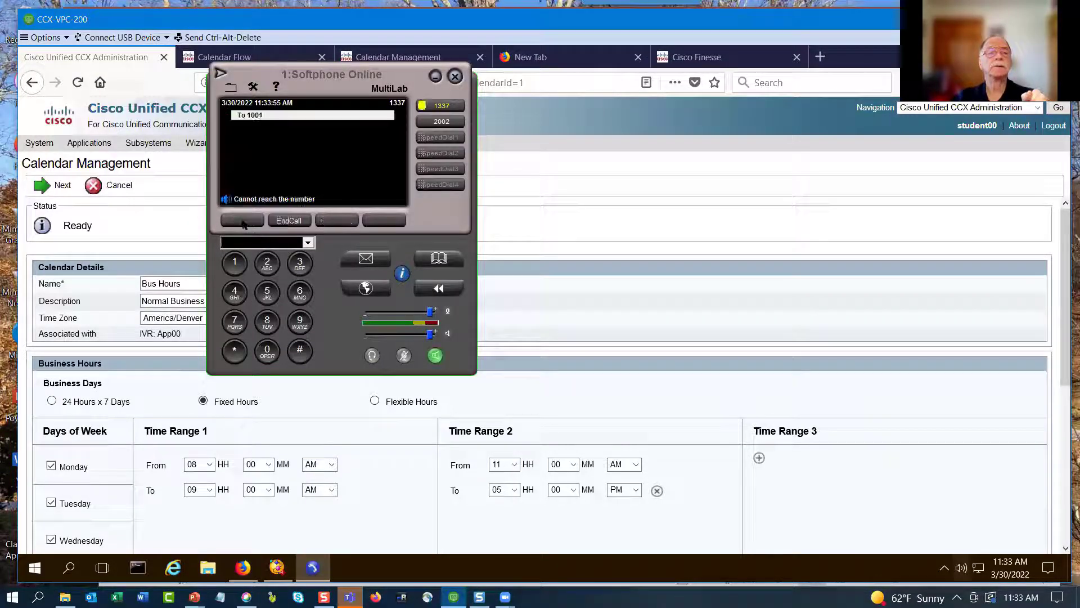
left_click(281, 225)
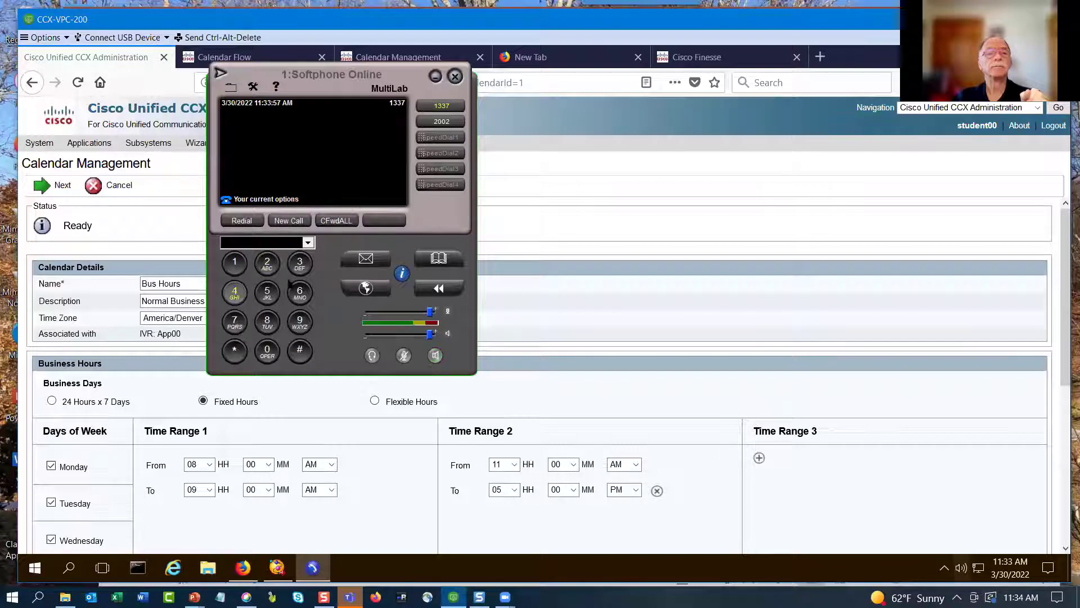
type("3001")
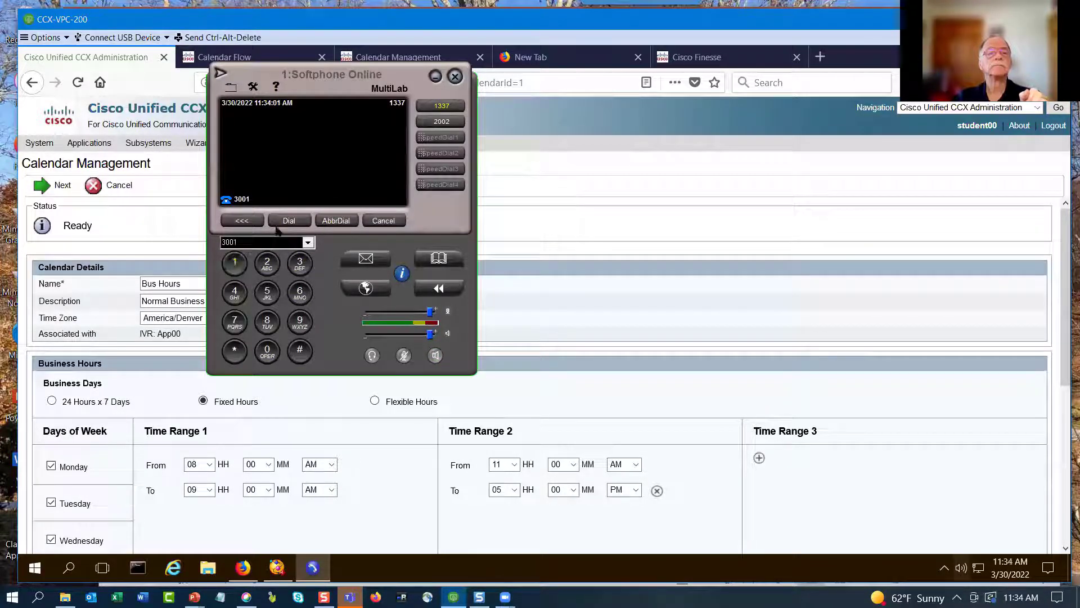
left_click(287, 221)
left_click(287, 221)
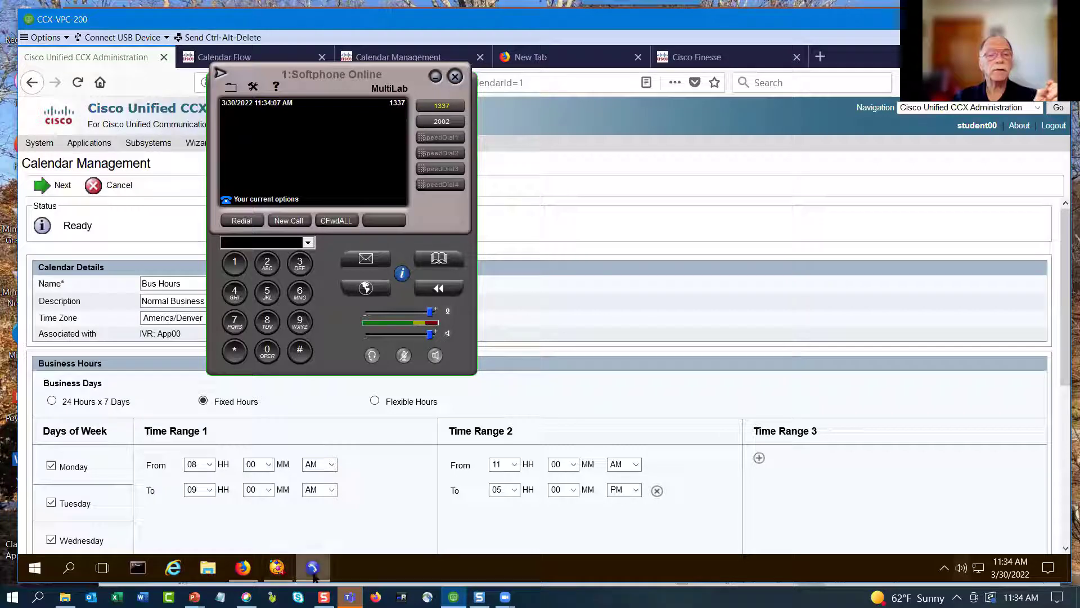
Step: Move the softphone clear of the administration menus and reopen App00's configuration to check its triggers and Standard calendar
left_click_drag(311, 83, 494, 124)
mouse_move(87, 145)
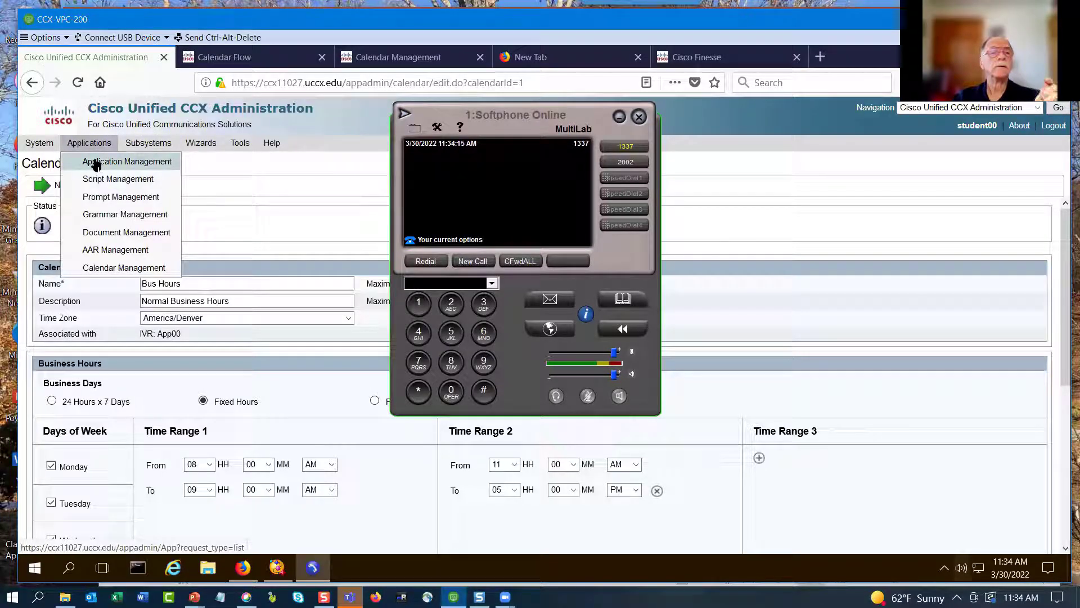
left_click(96, 163)
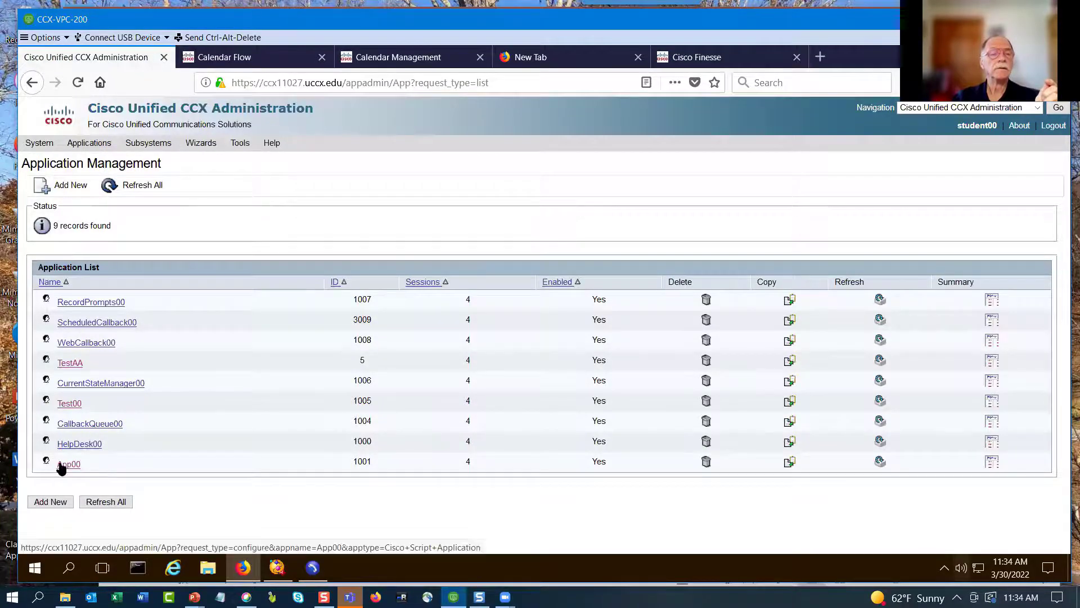
left_click(61, 466)
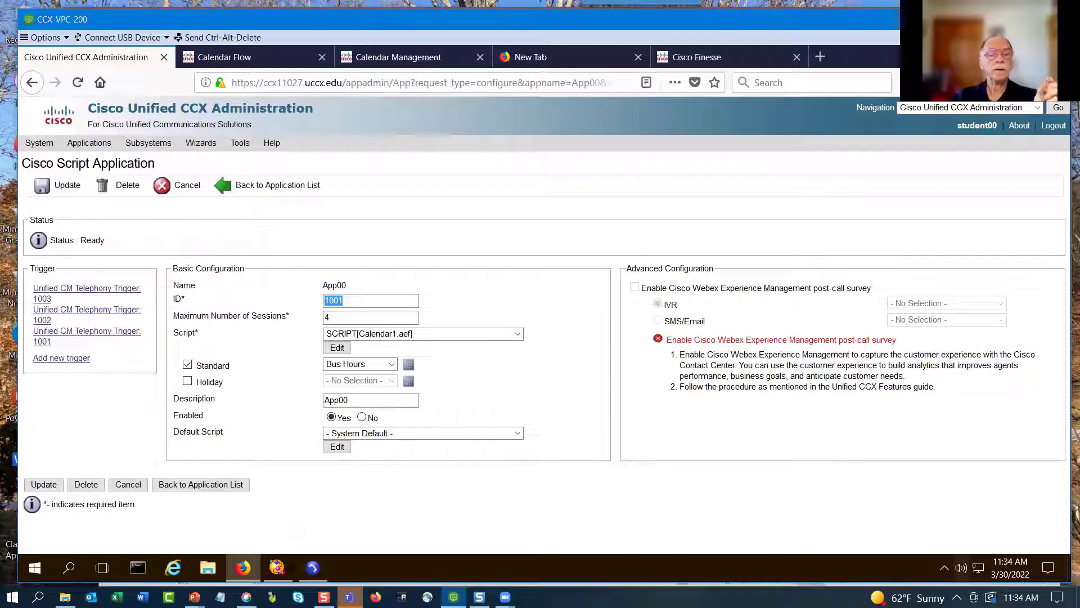
Step: Call App00's lowest-numbered trigger from Supervisor Phone to test the Bus Hours calendar, and hang up
left_click(313, 568)
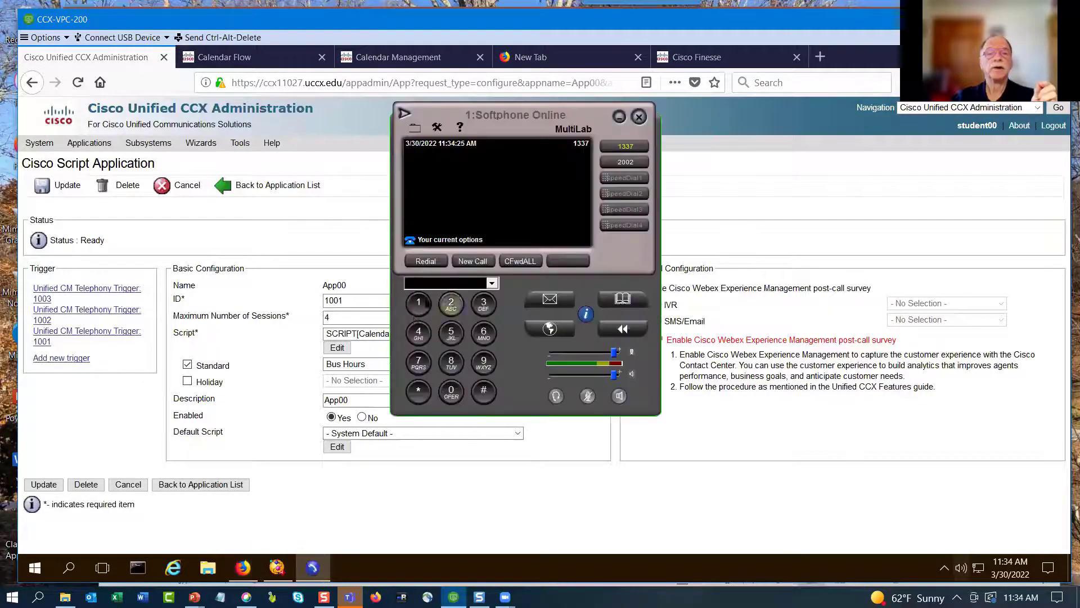
left_click(419, 304)
left_click(452, 393)
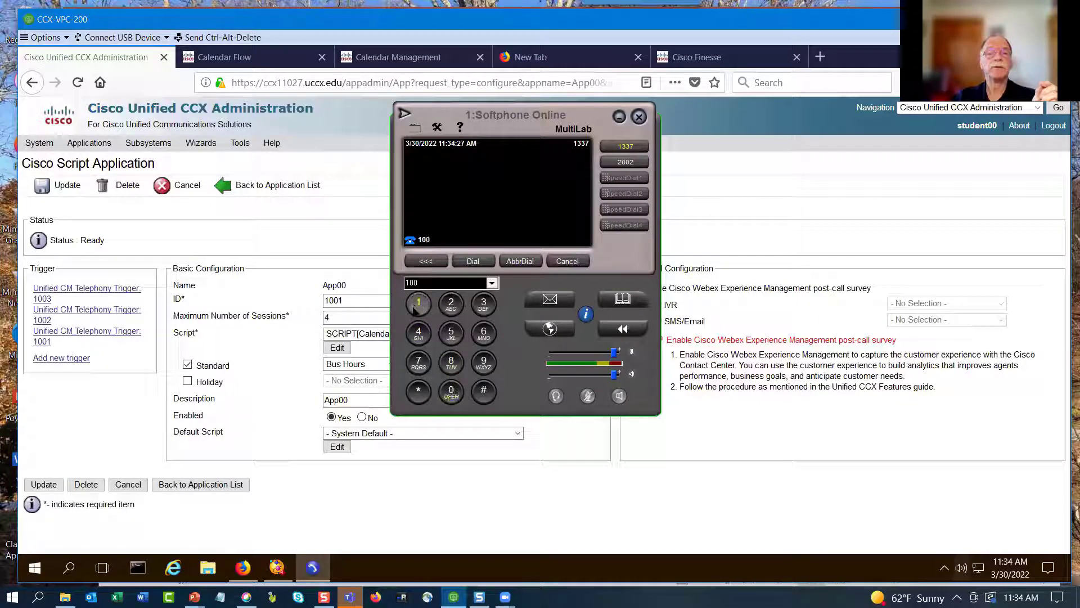
left_click(473, 261)
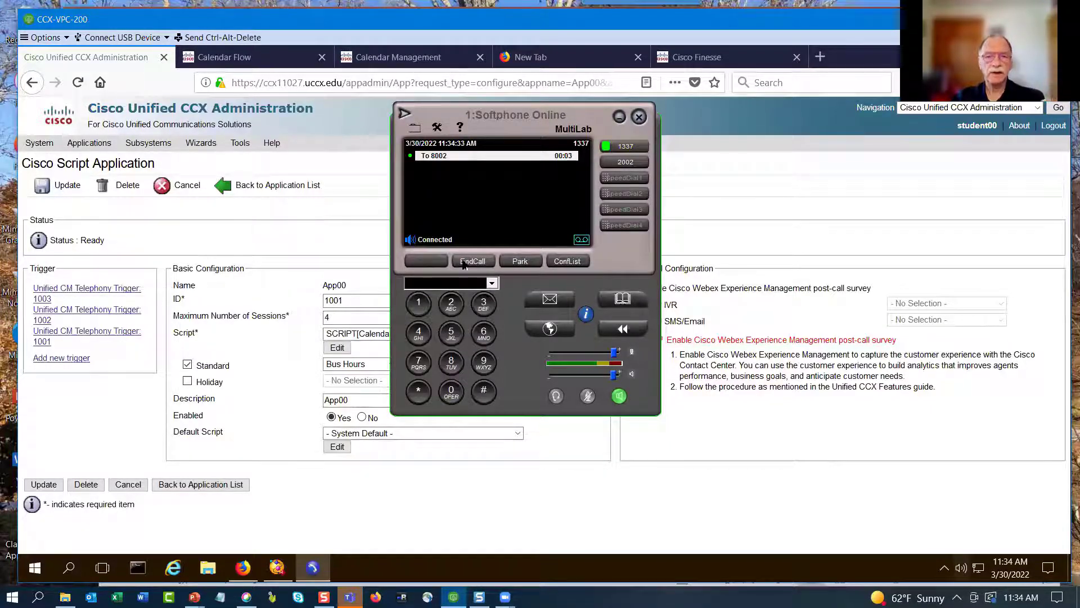
left_click(619, 396)
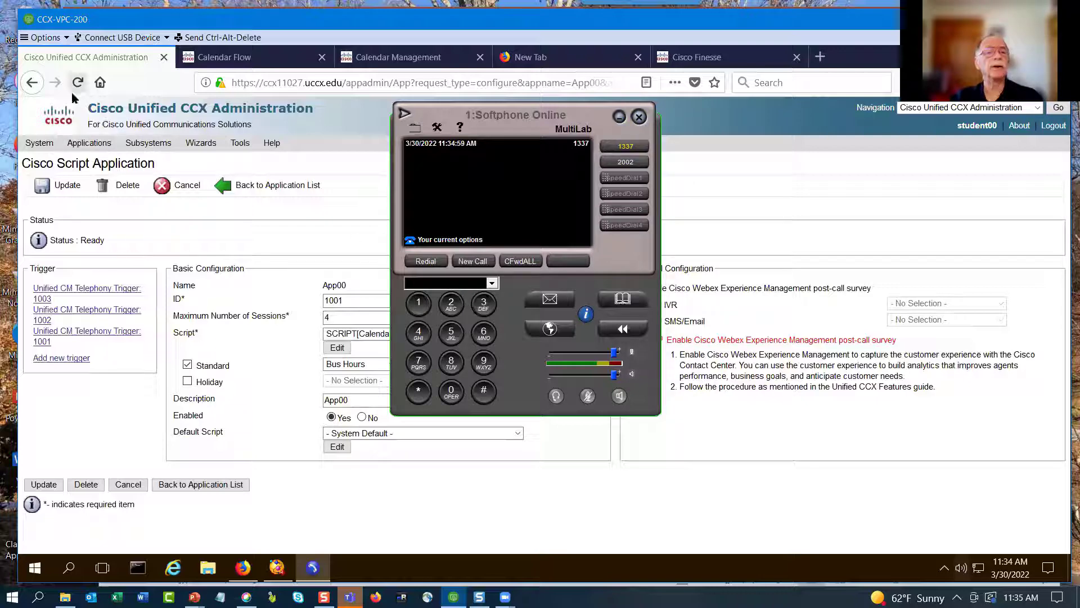
Step: Open the Holiday calendar from the calendar list and examine its business days and fixed hours
mouse_move(86, 147)
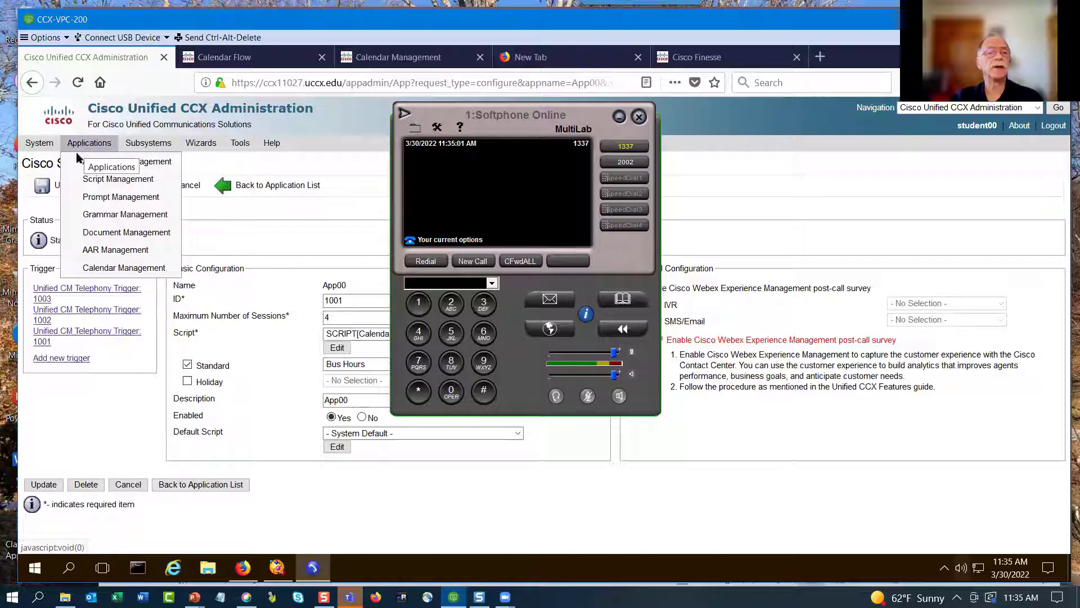
left_click(119, 269)
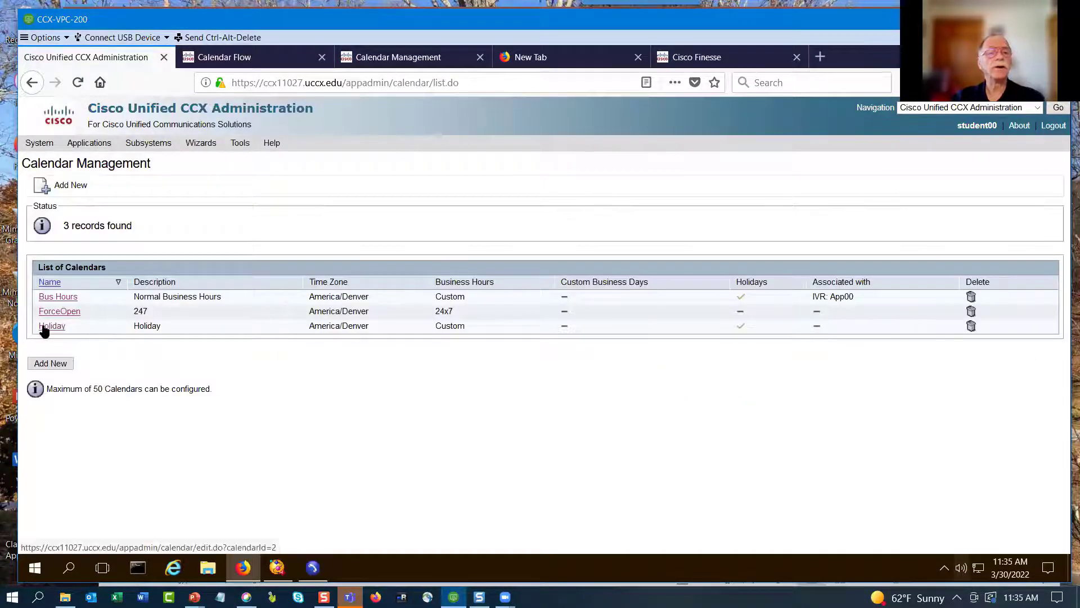
left_click(44, 326)
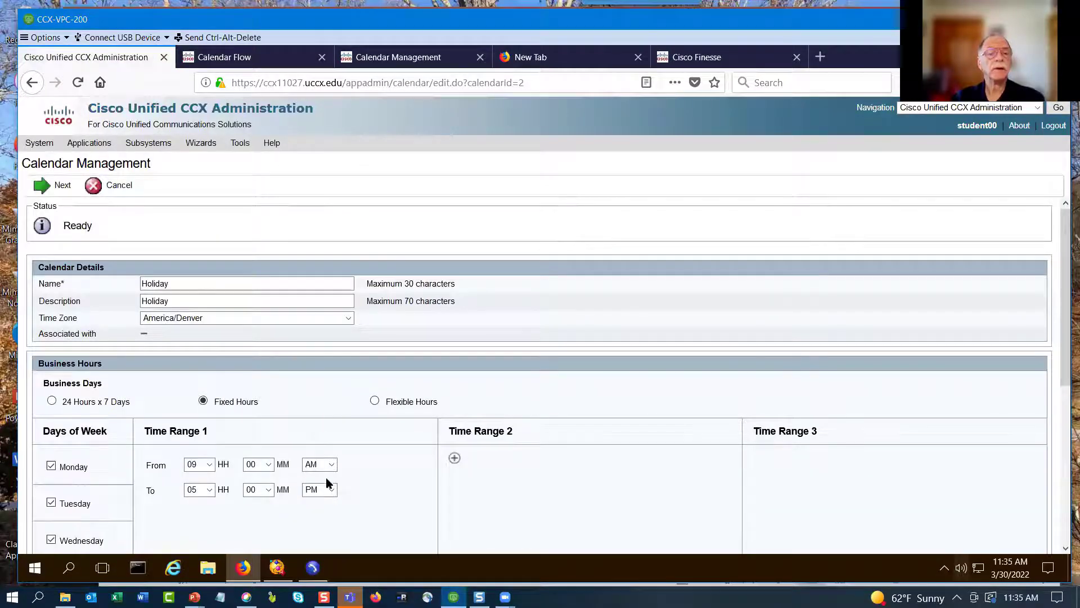
scroll(211, 488, "down", 2)
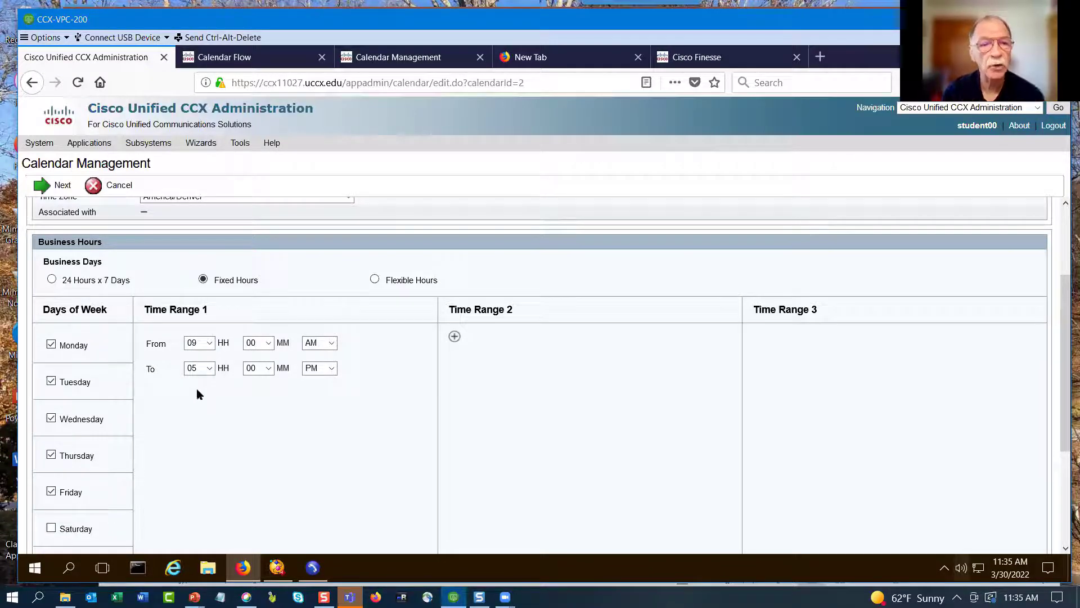
Step: Review the Holiday calendar's custom business days and its scheduled holiday, and return to its business hours page
scroll(211, 473, "down", 3)
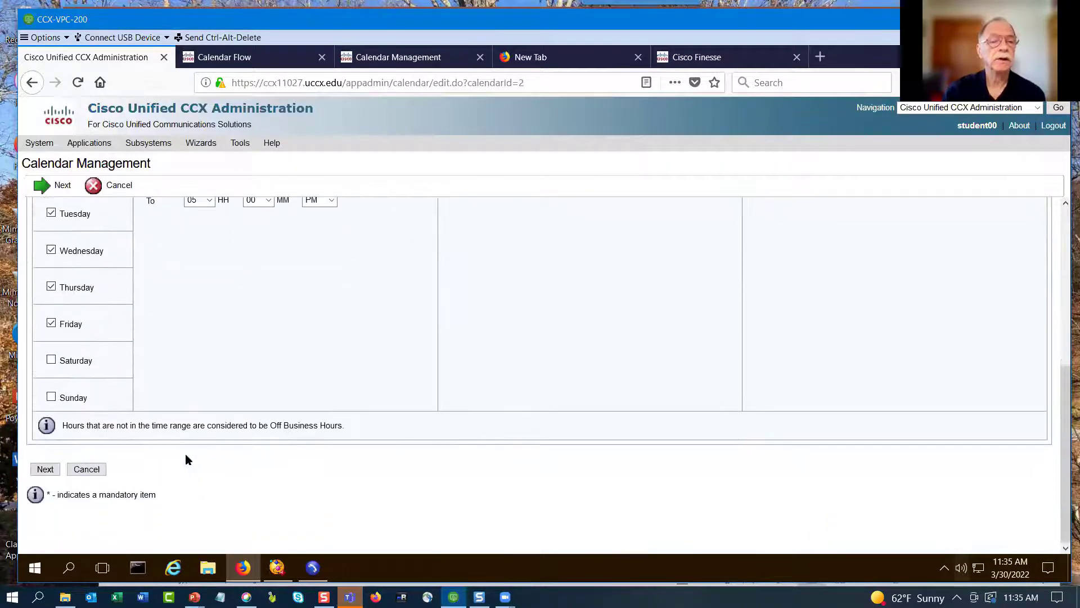
left_click(45, 469)
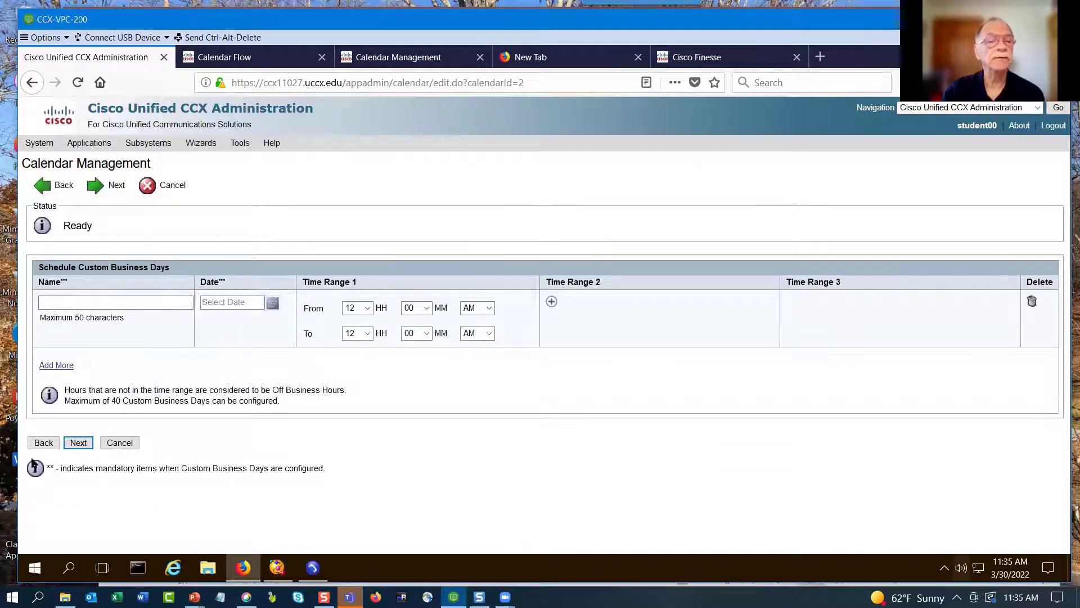
left_click(82, 444)
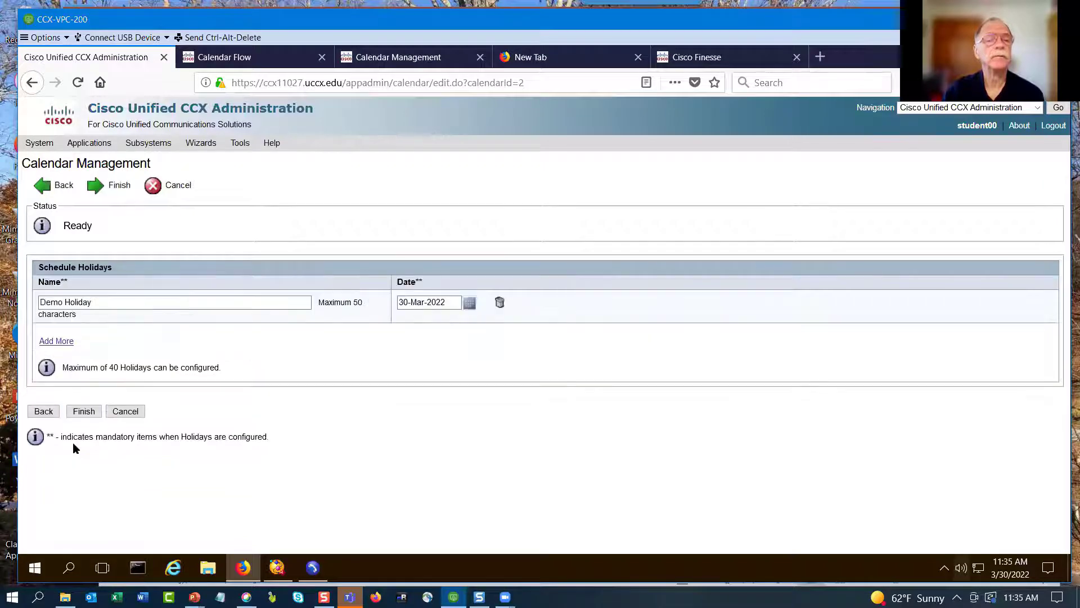
left_click(93, 305)
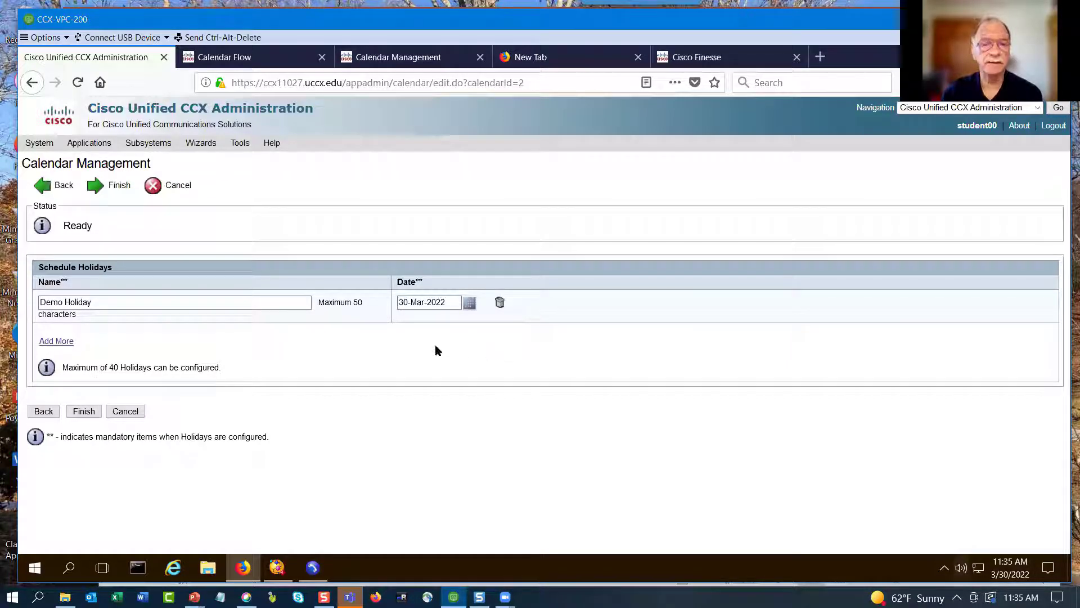
left_click(43, 411)
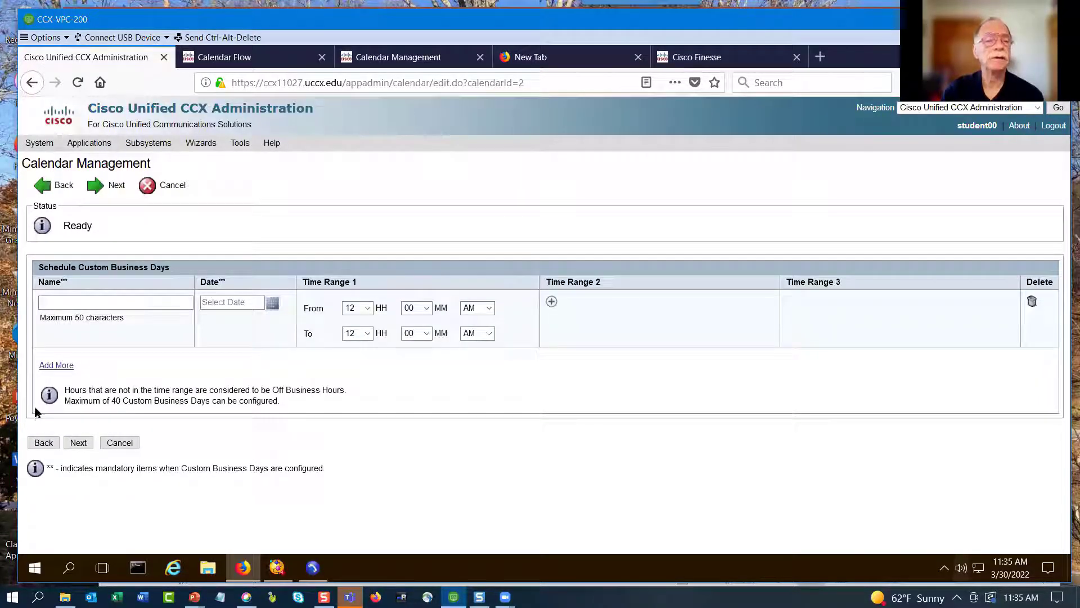
left_click(42, 442)
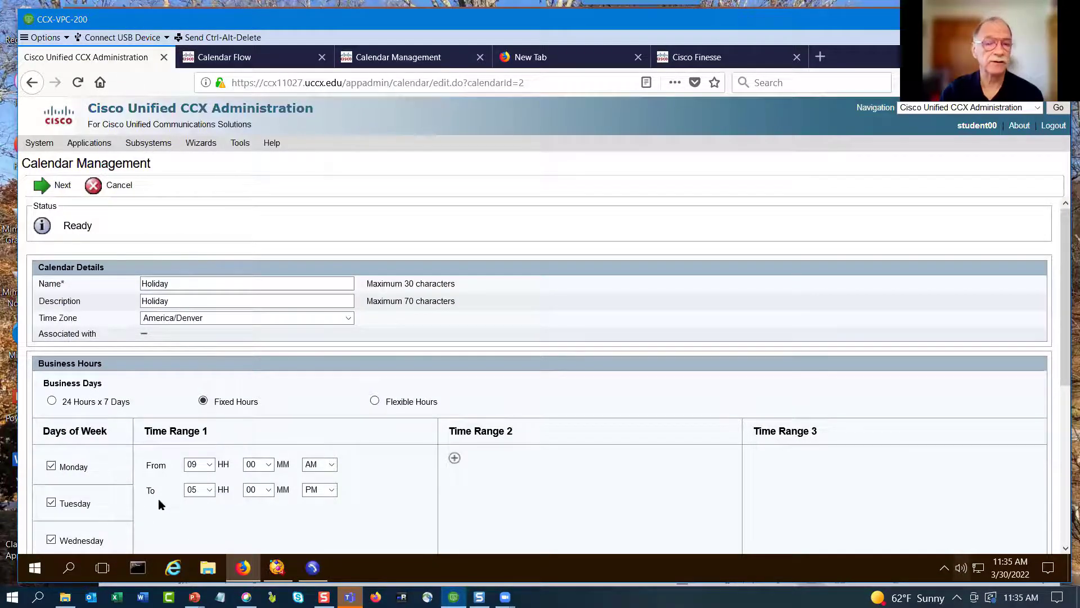
scroll(160, 504, "down", 3)
scroll(160, 504, "up", 3)
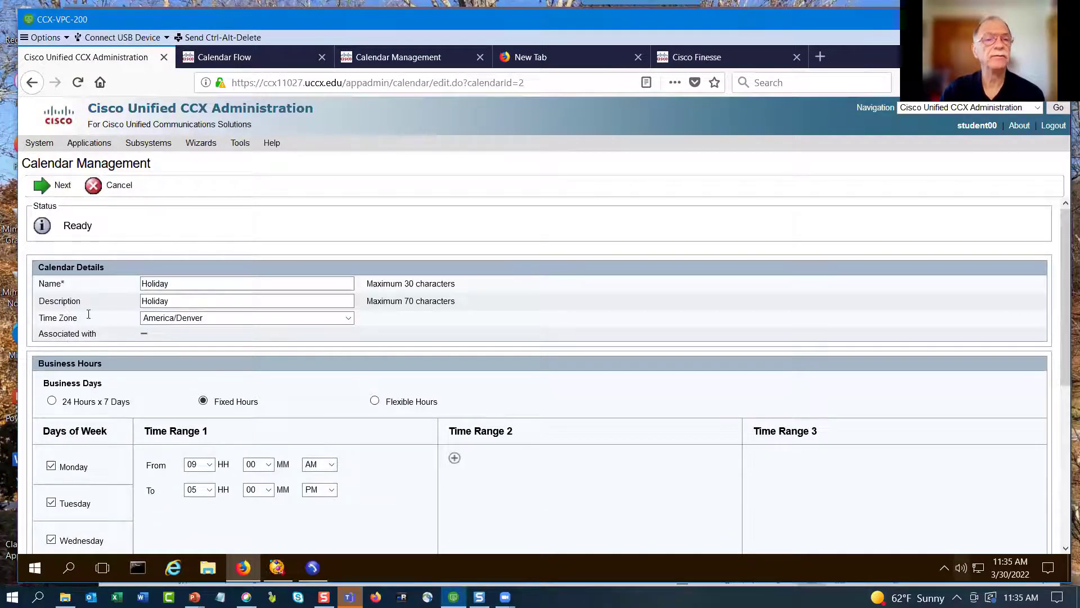
Step: Assign the Holiday calendar to App00's Standard parameter and save the application
left_click(88, 143)
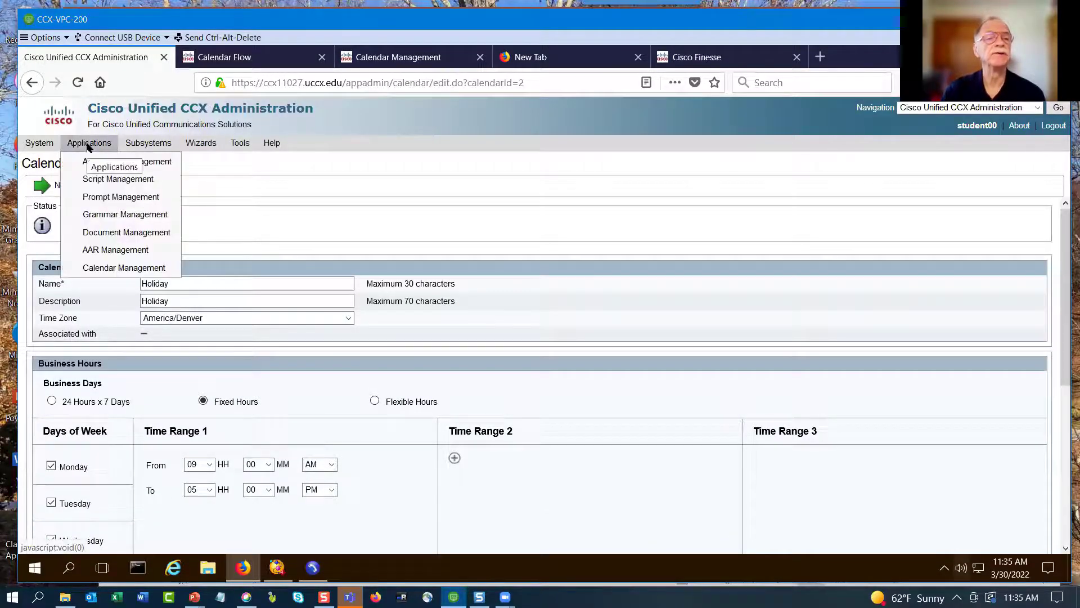
left_click(106, 163)
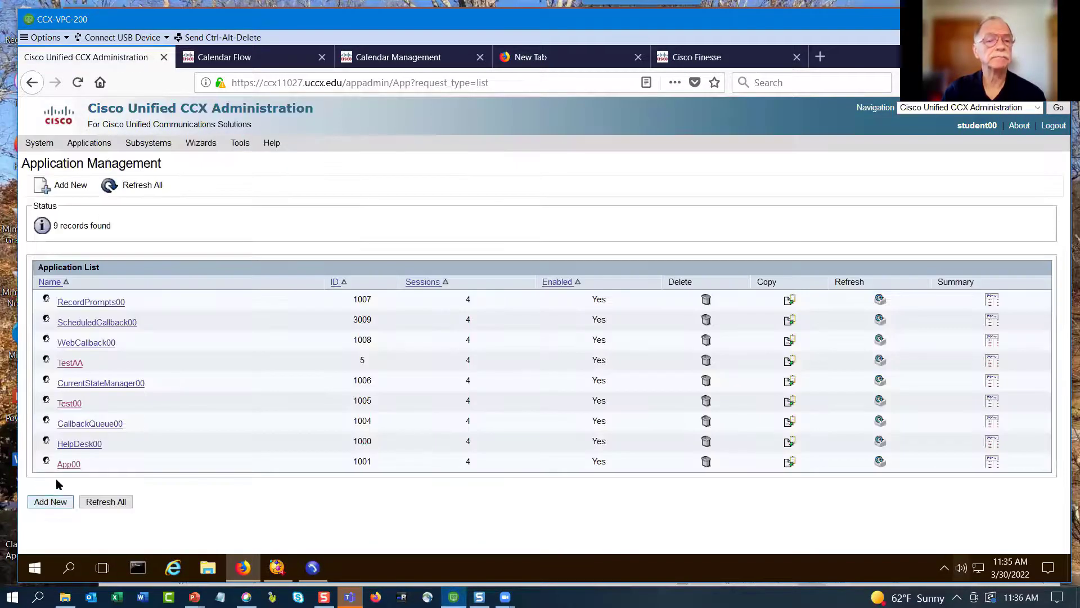
left_click(65, 469)
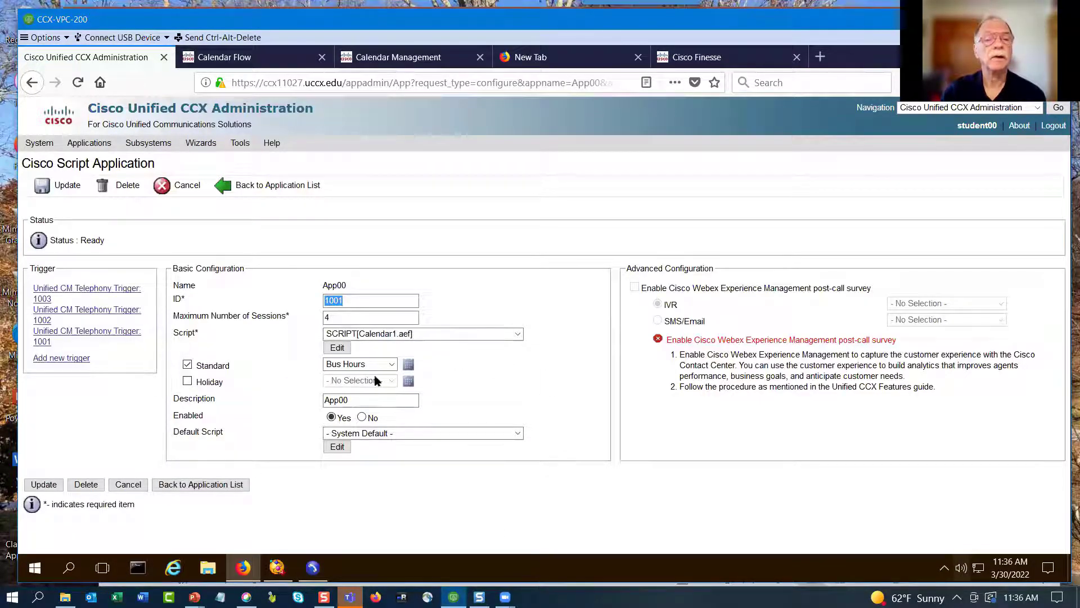
left_click(391, 364)
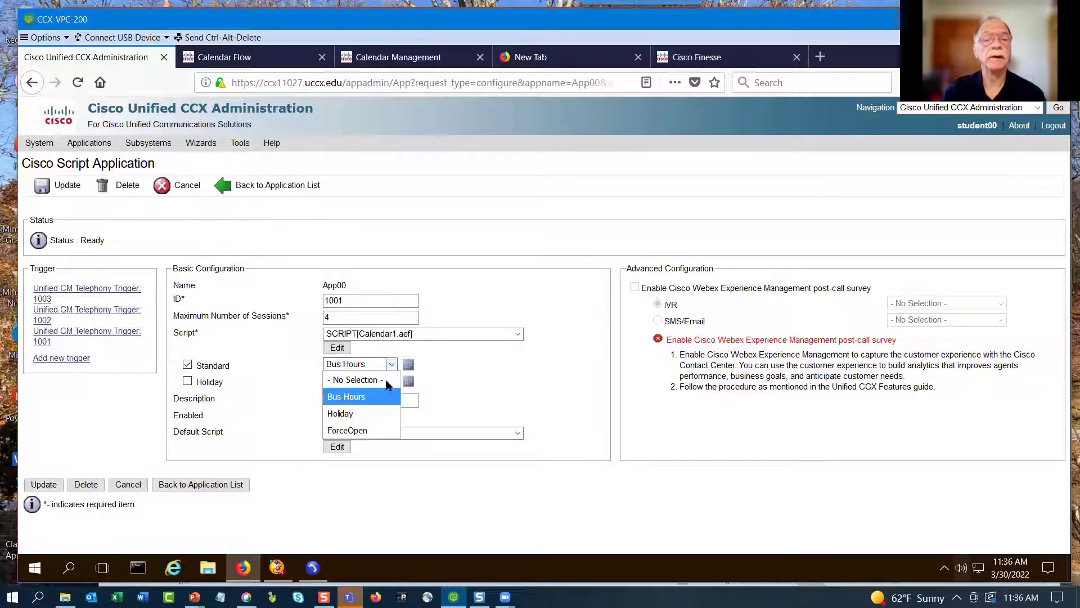
left_click(347, 414)
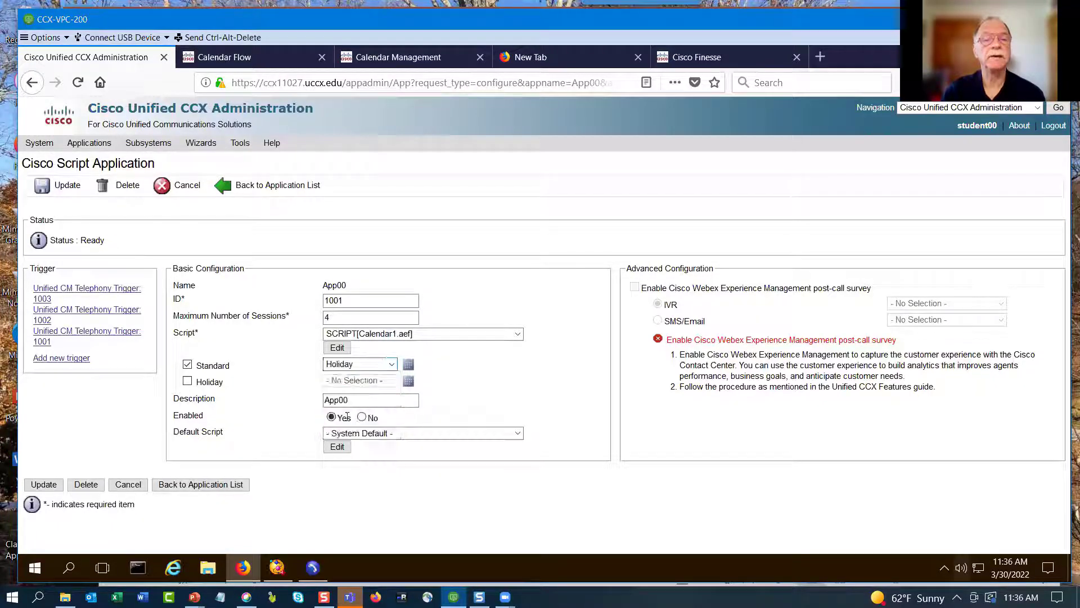
left_click(40, 485)
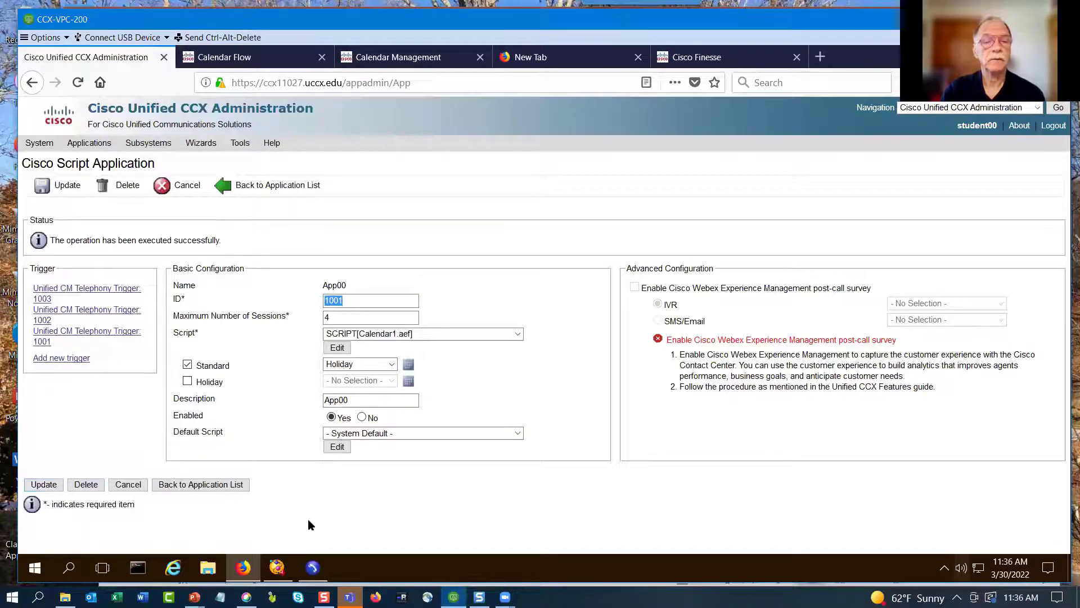
Step: Redial the last number from the softphone to test the Holiday calendar, hang up and minimize the softphone
left_click(312, 567)
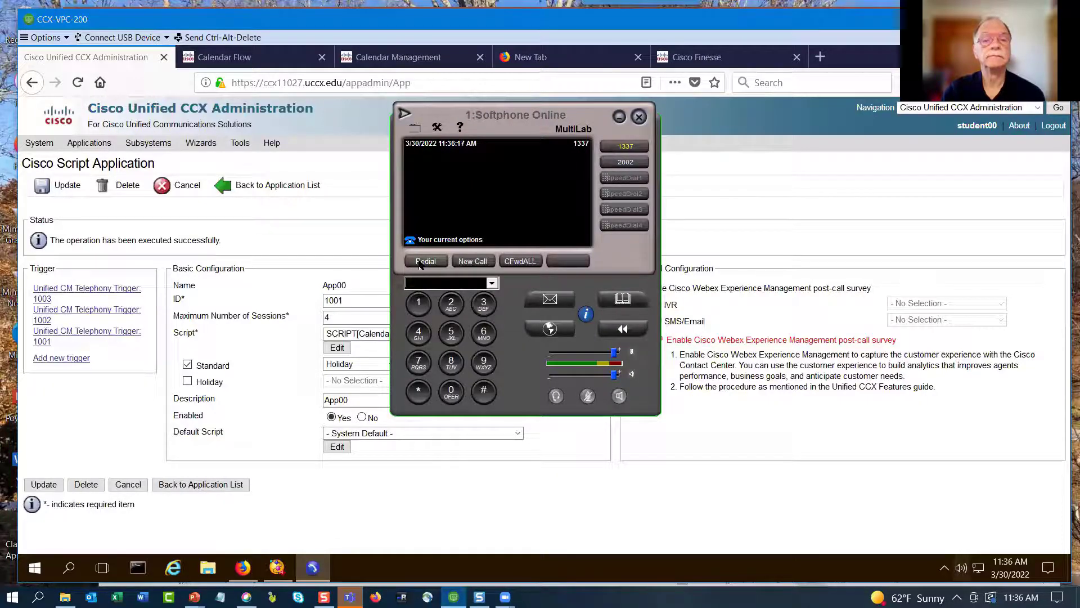
left_click(419, 262)
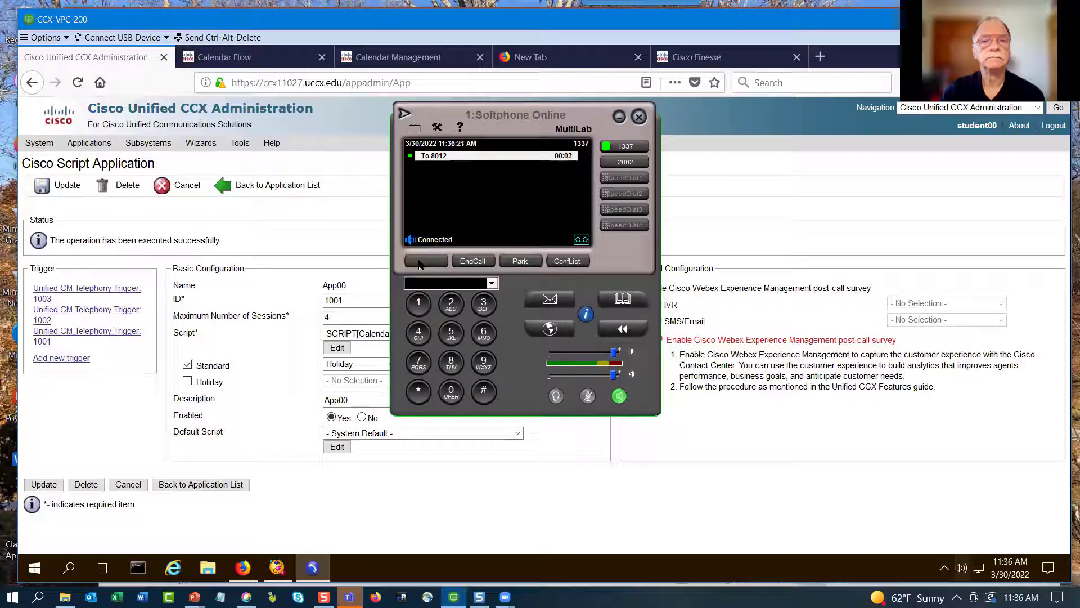
left_click(471, 262)
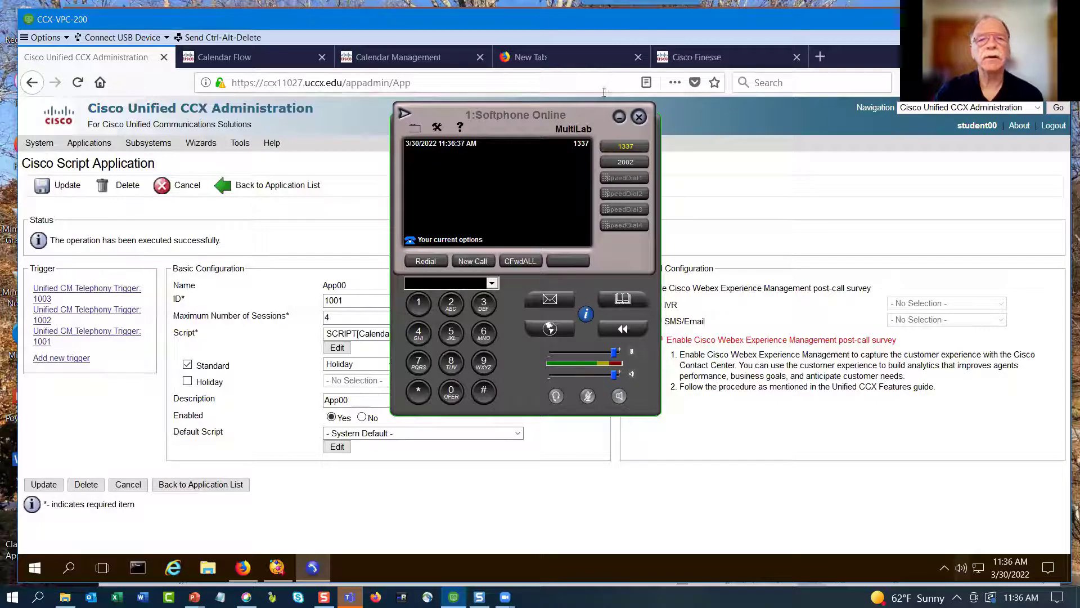
left_click(620, 118)
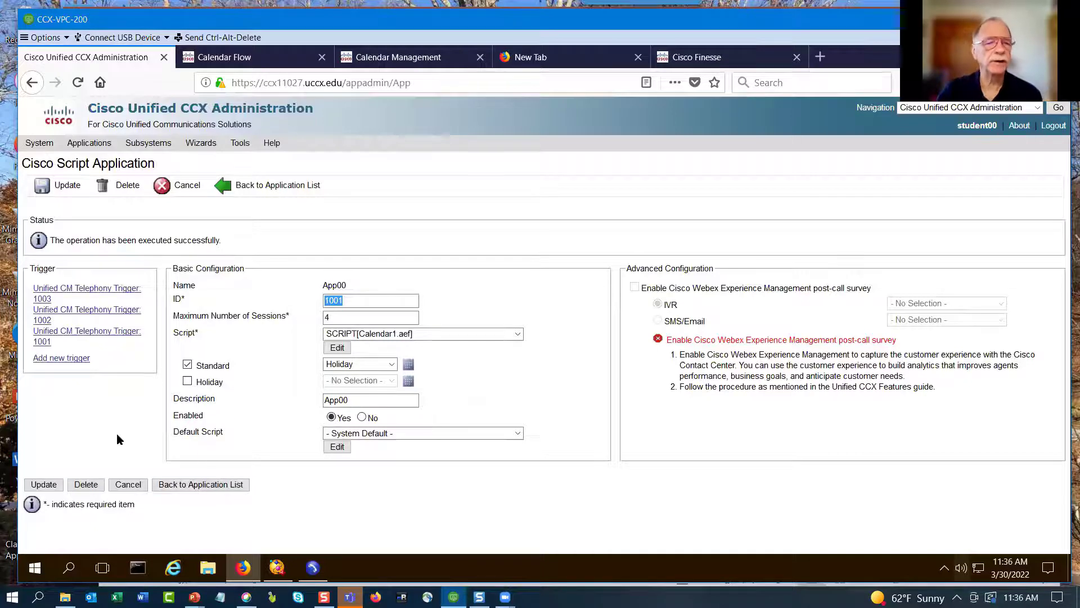
Step: Add a custom business day named Except, dated 30-Mar-2022, to the ForceOpen calendar
left_click(85, 145)
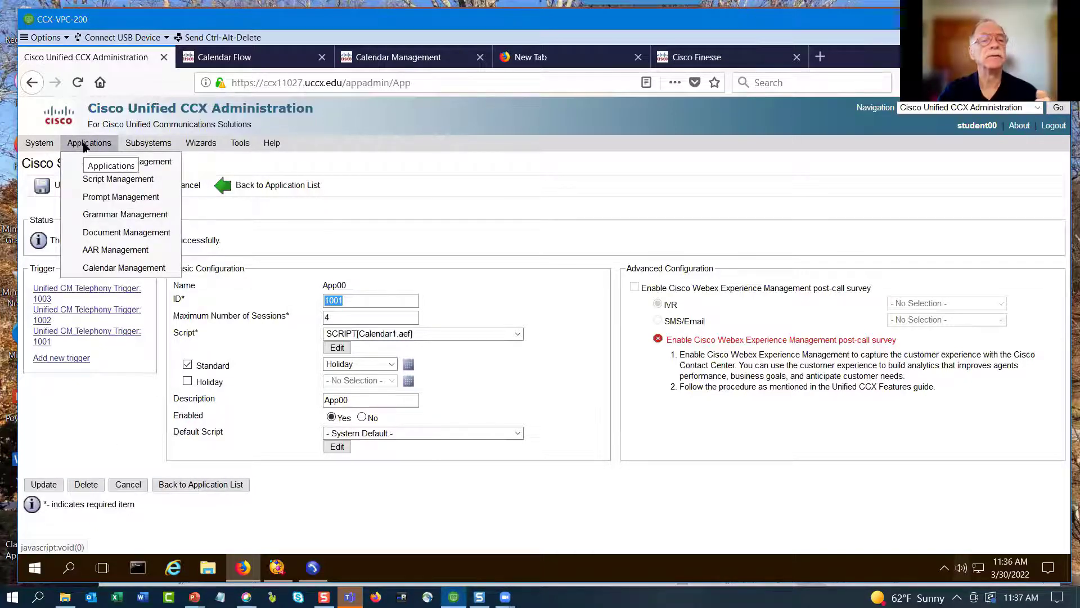
left_click(90, 269)
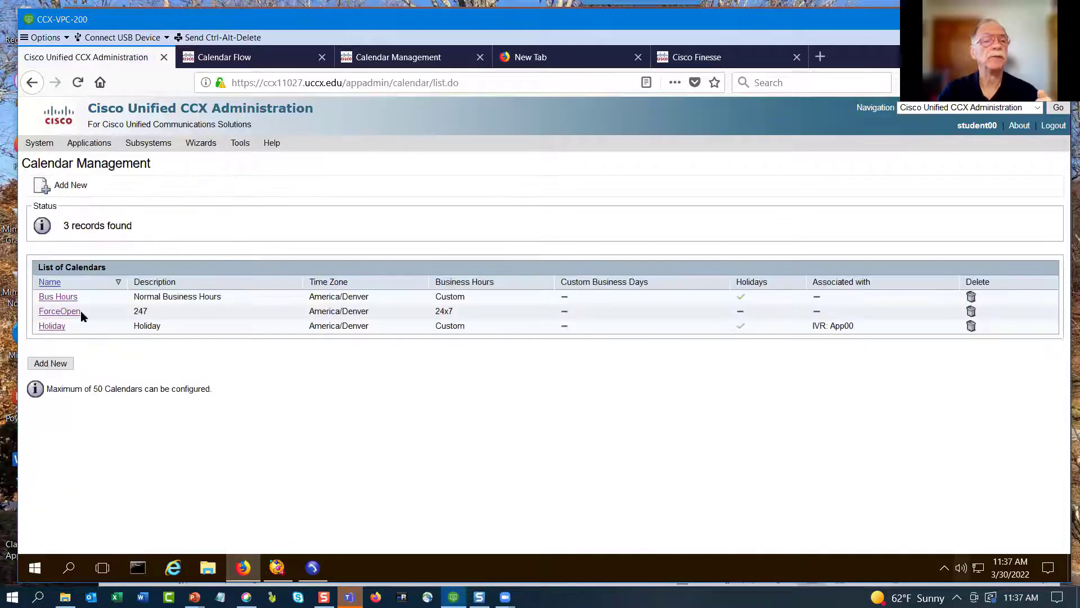
left_click(44, 314)
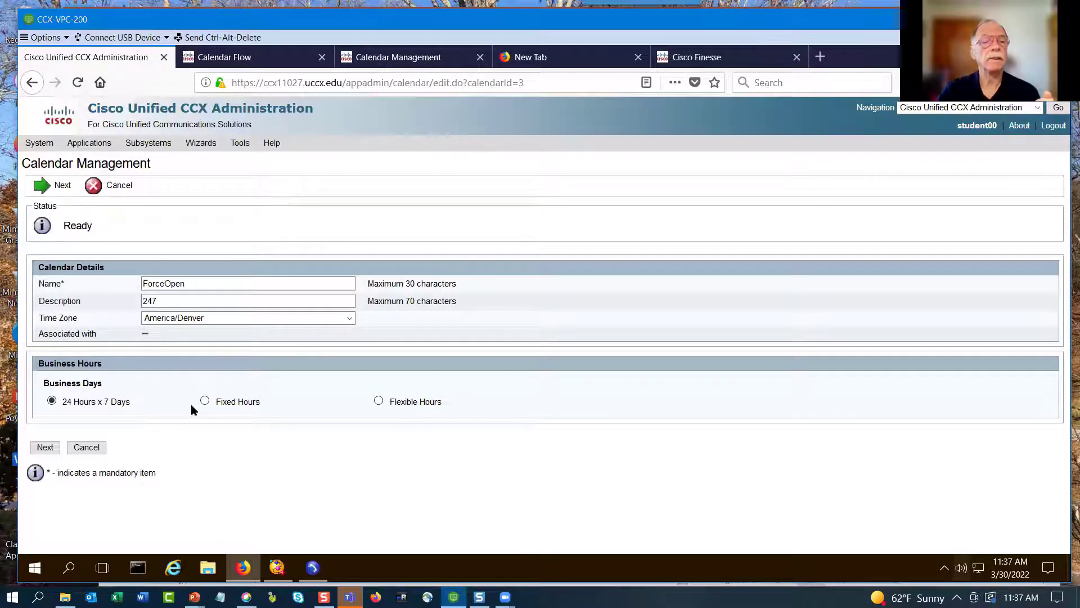
left_click(43, 448)
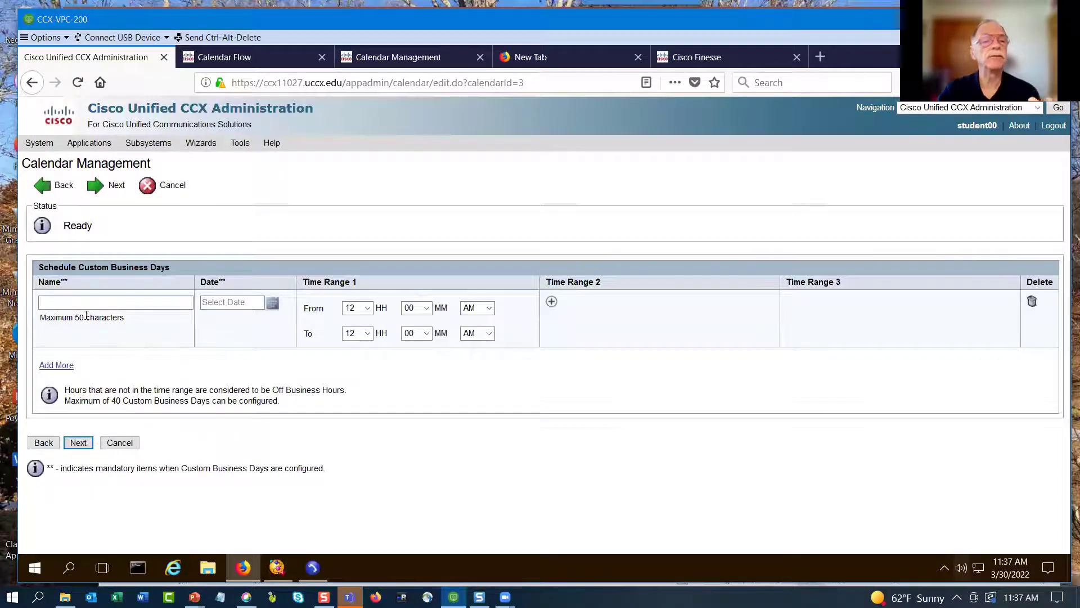
left_click(72, 301)
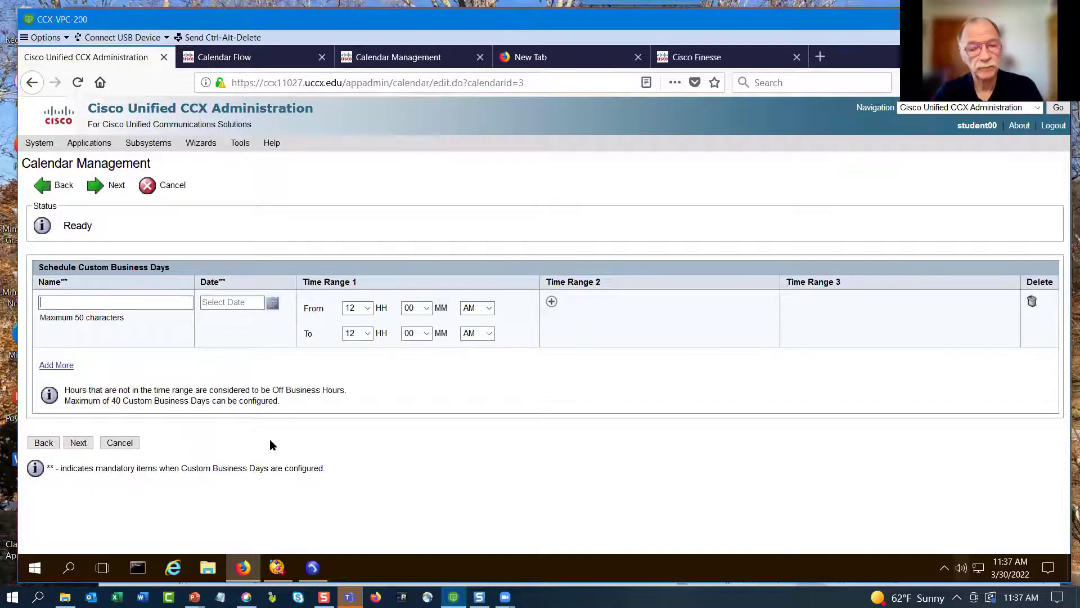
type("Except")
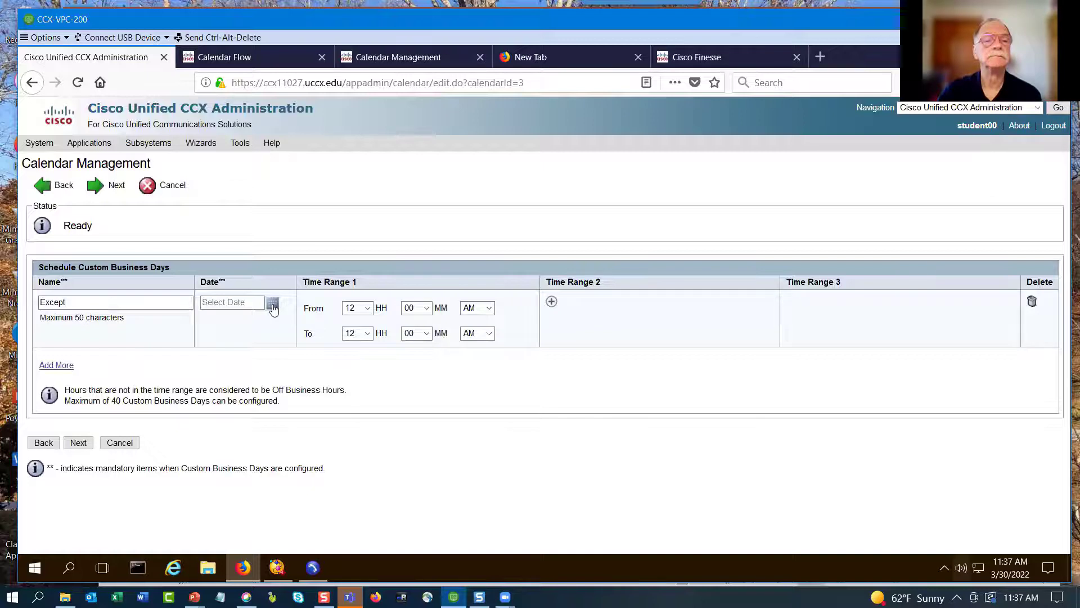
left_click(273, 306)
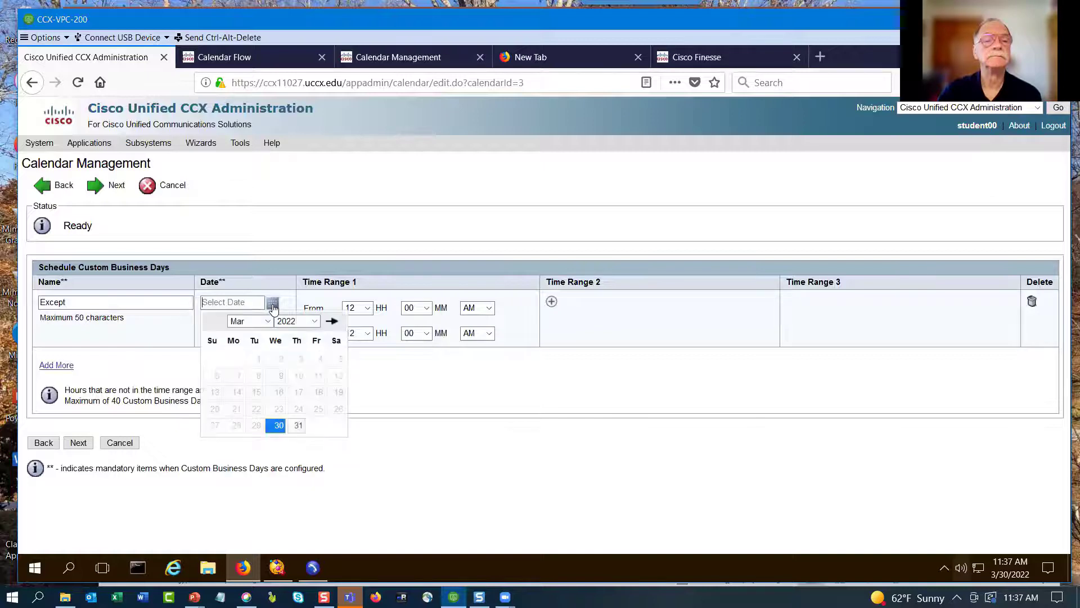
left_click(275, 426)
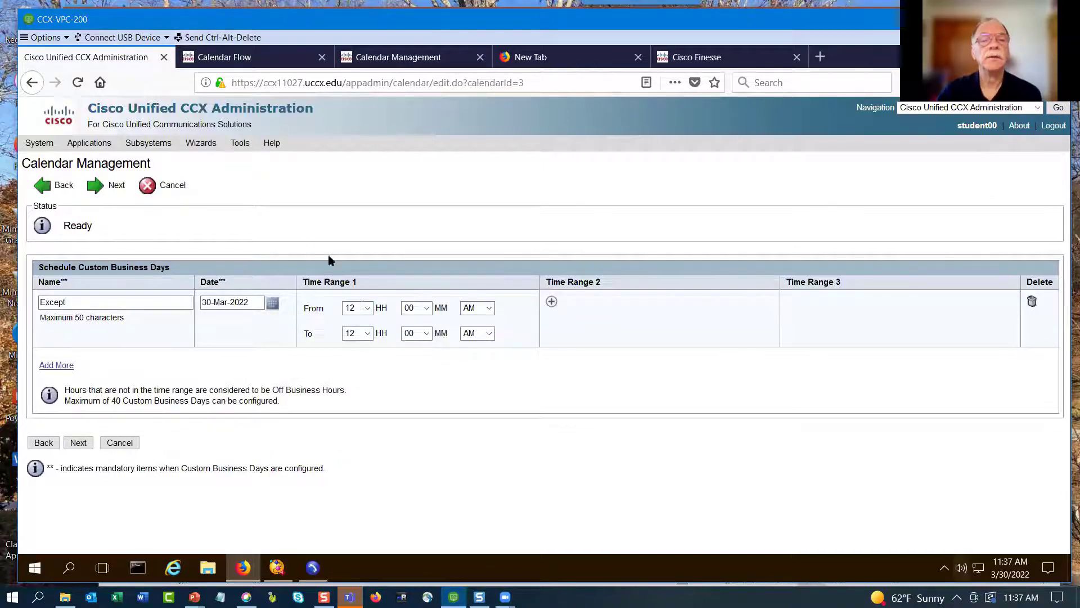
Step: Set the Except day's first time range to 05:00 AM to 09:00 AM and save ForceOpen without any holidays
left_click(367, 310)
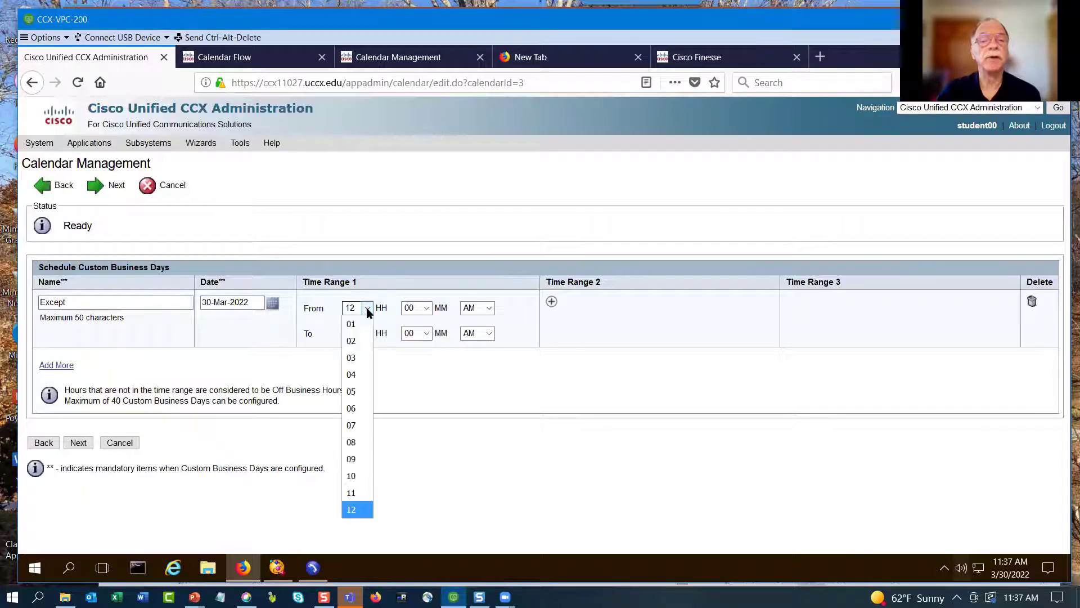
left_click(351, 393)
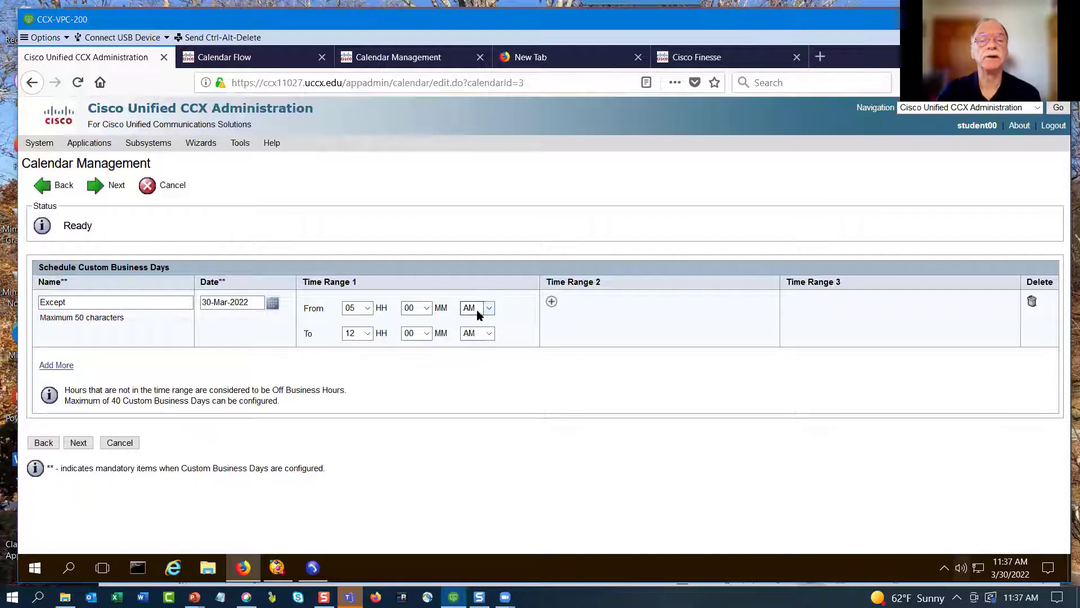
left_click(366, 334)
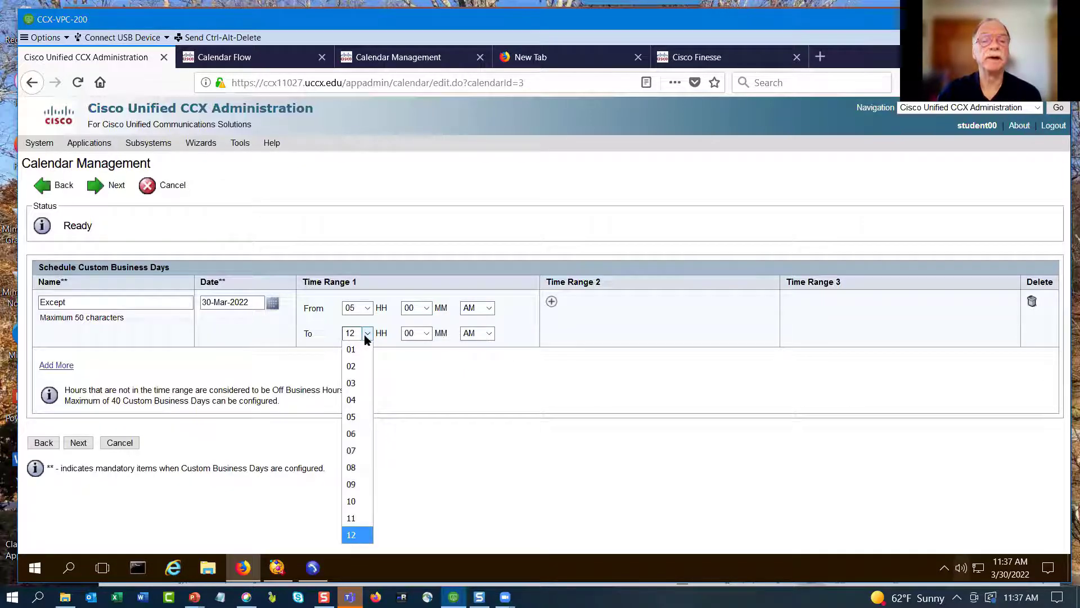
left_click(351, 484)
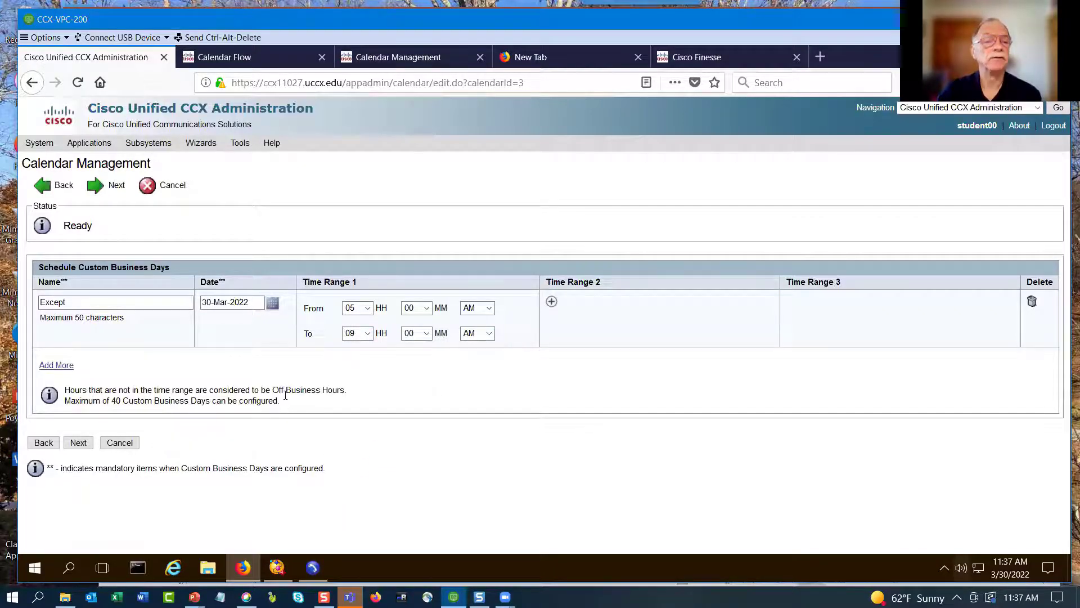
left_click(75, 444)
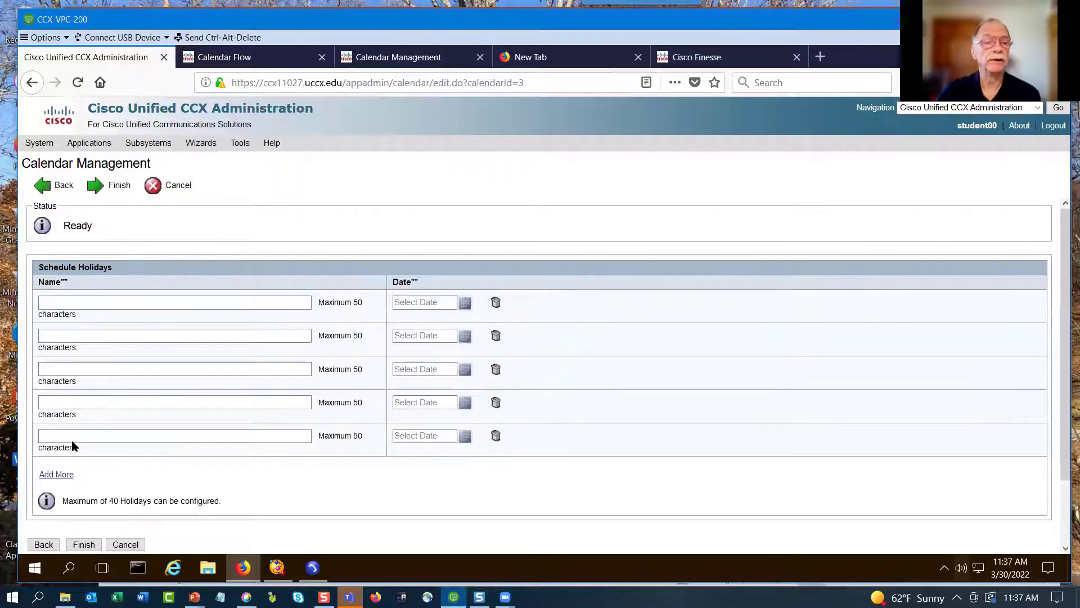
left_click(82, 543)
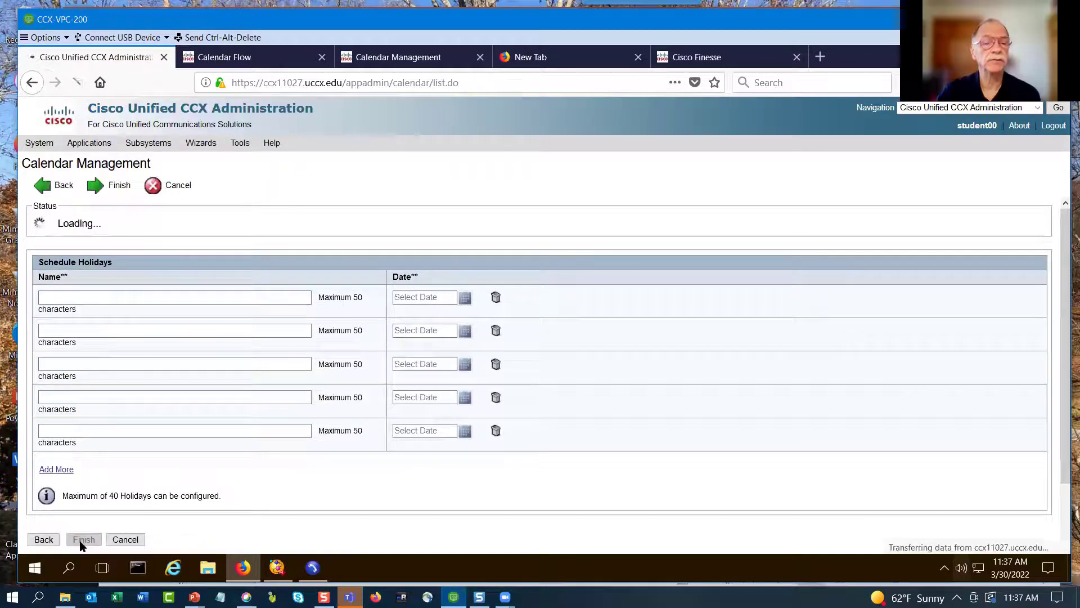
Step: Assign the ForceOpen calendar to App00's Standard parameter and save the application
left_click(138, 145)
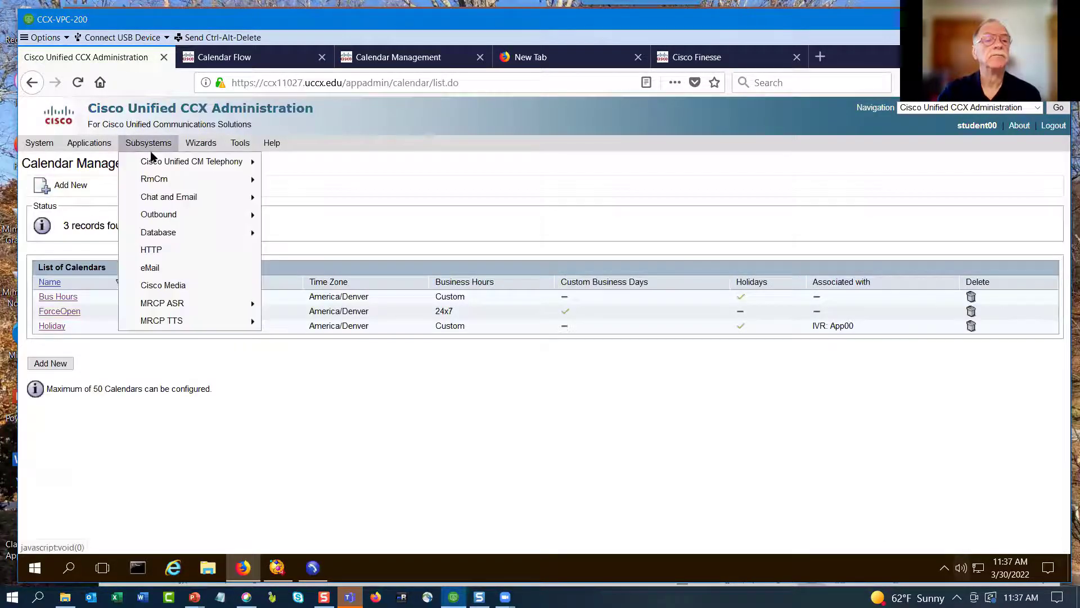
left_click(95, 145)
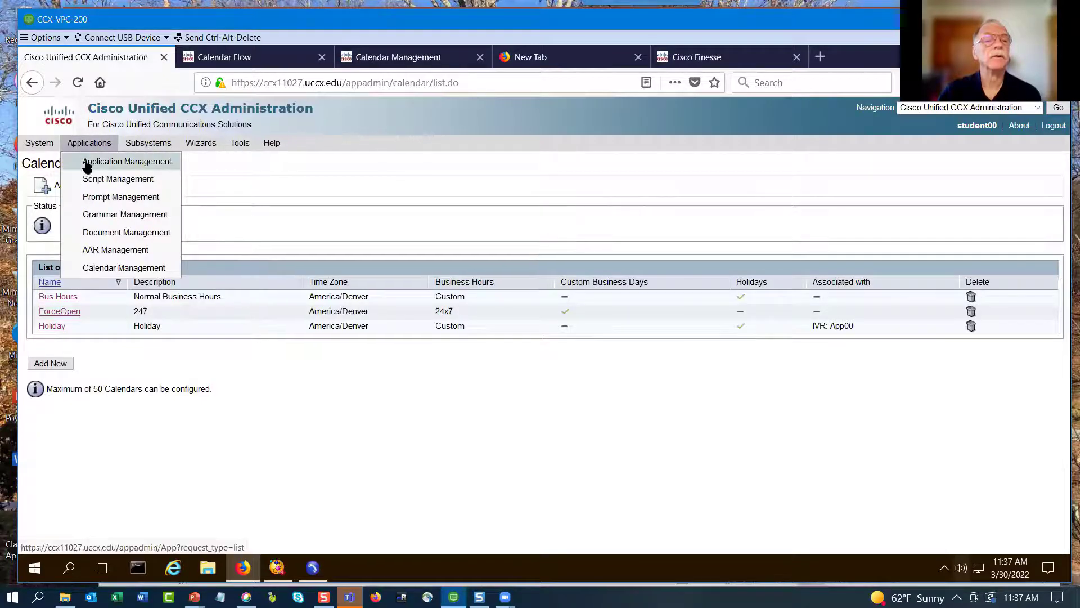
left_click(88, 163)
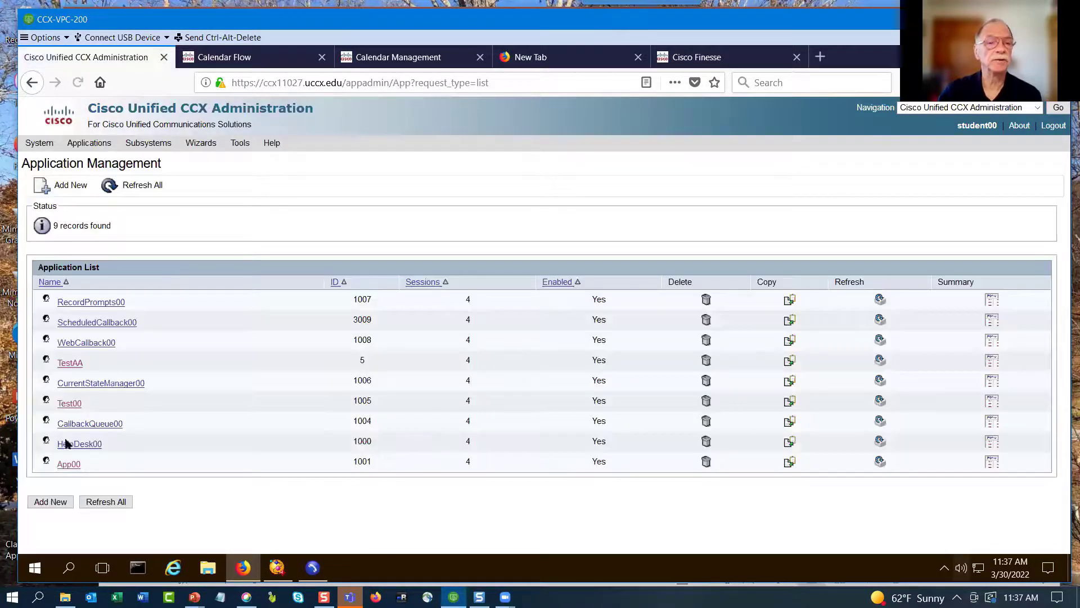
left_click(63, 463)
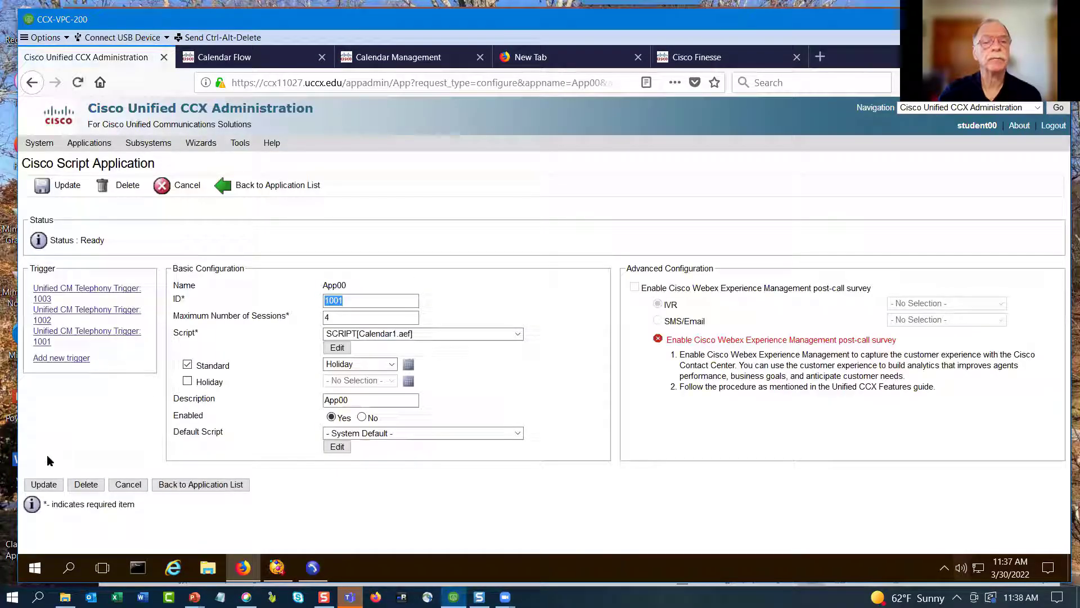
left_click(393, 366)
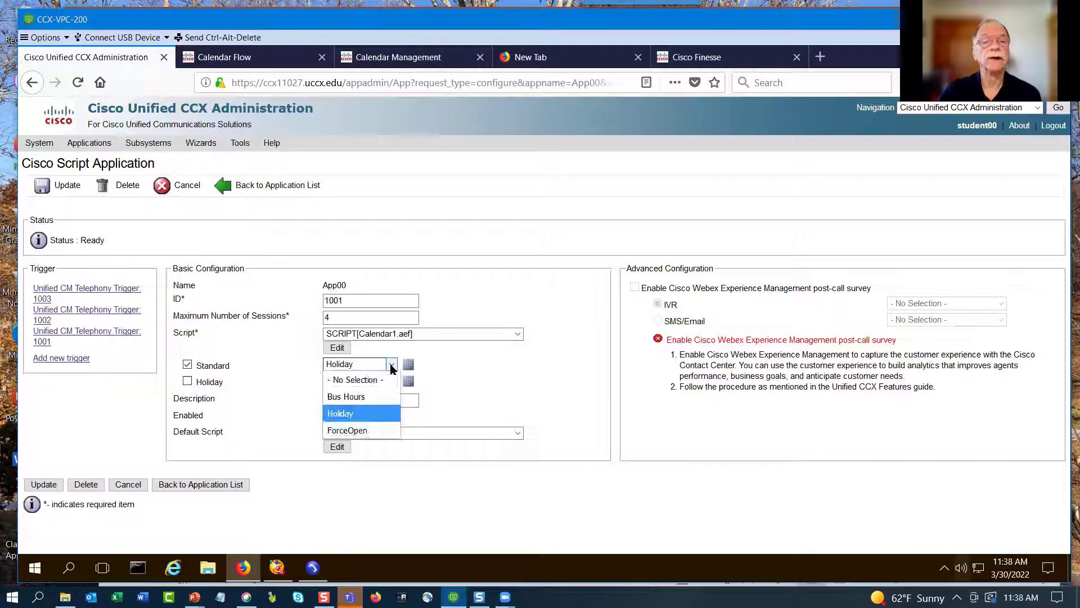
left_click(350, 430)
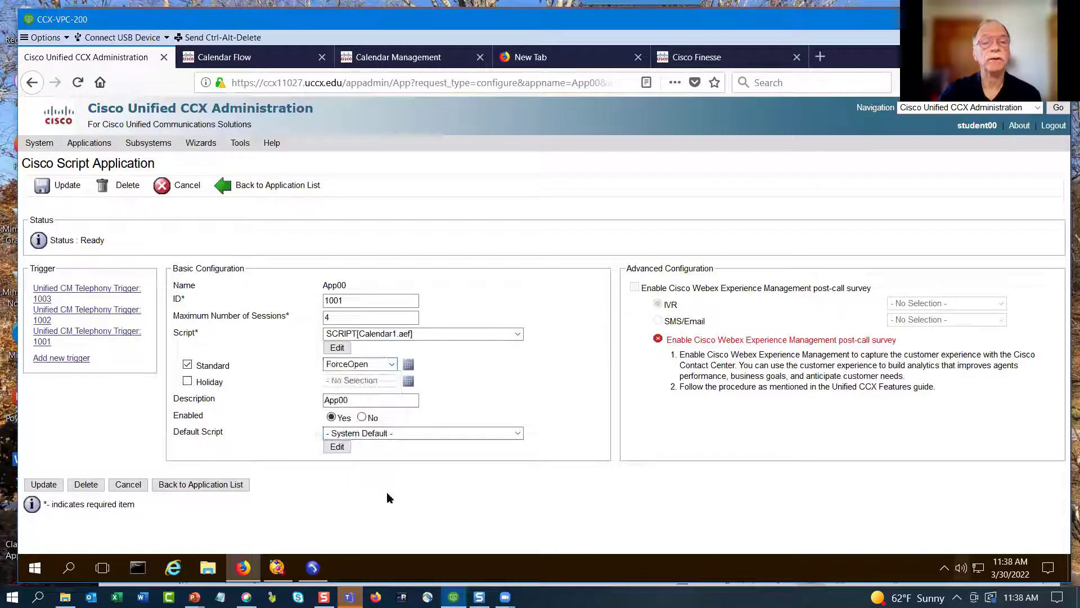
left_click(37, 487)
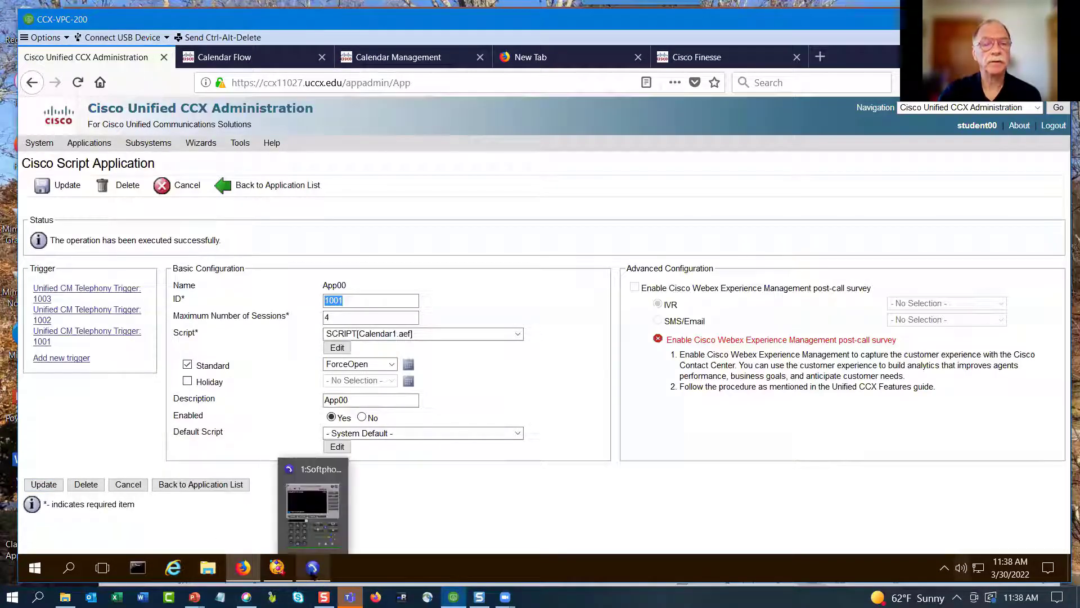
Step: Redial the last number from the softphone to test the ForceOpen calendar, hang up and minimize the softphone
left_click(313, 569)
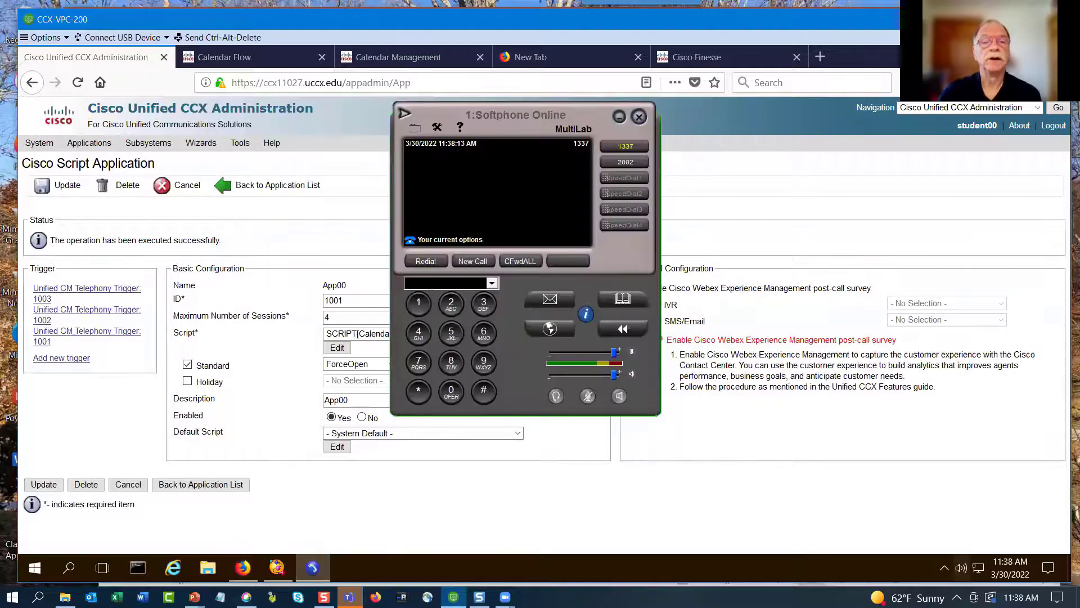
left_click(423, 264)
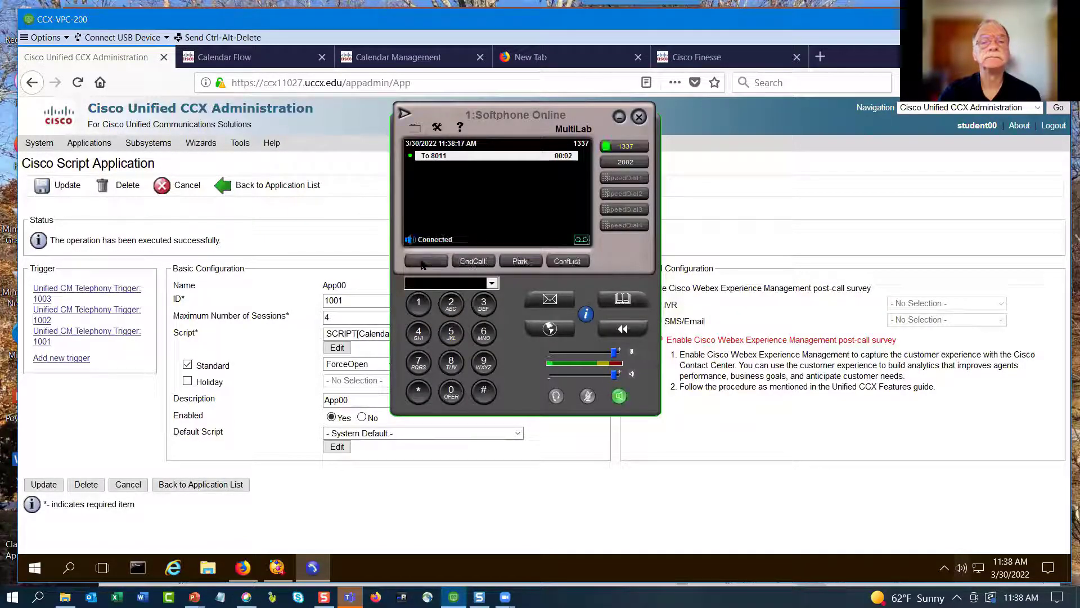
left_click(470, 263)
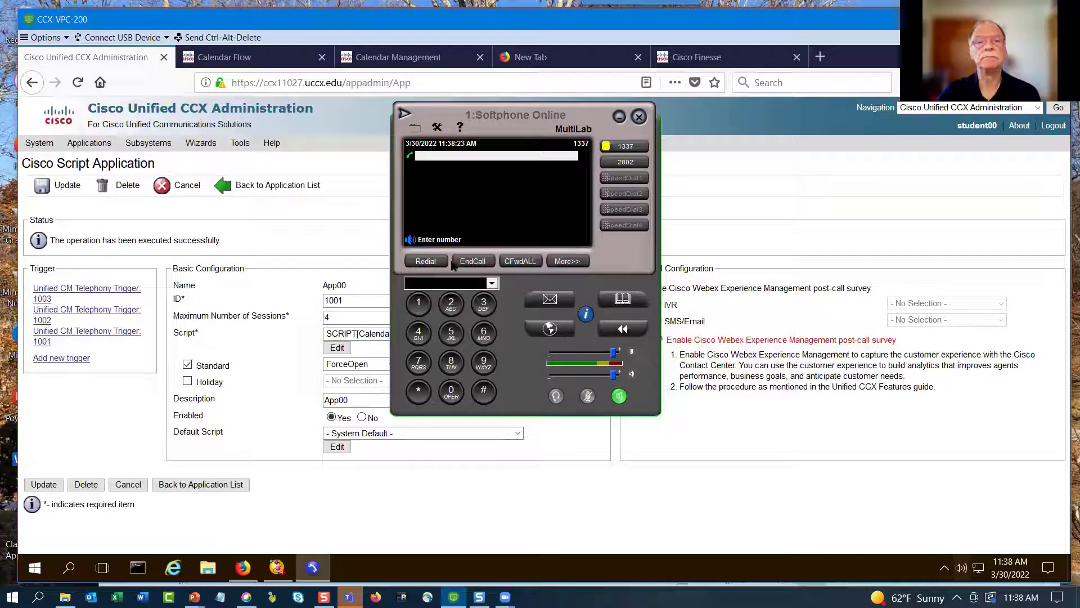
left_click(467, 264)
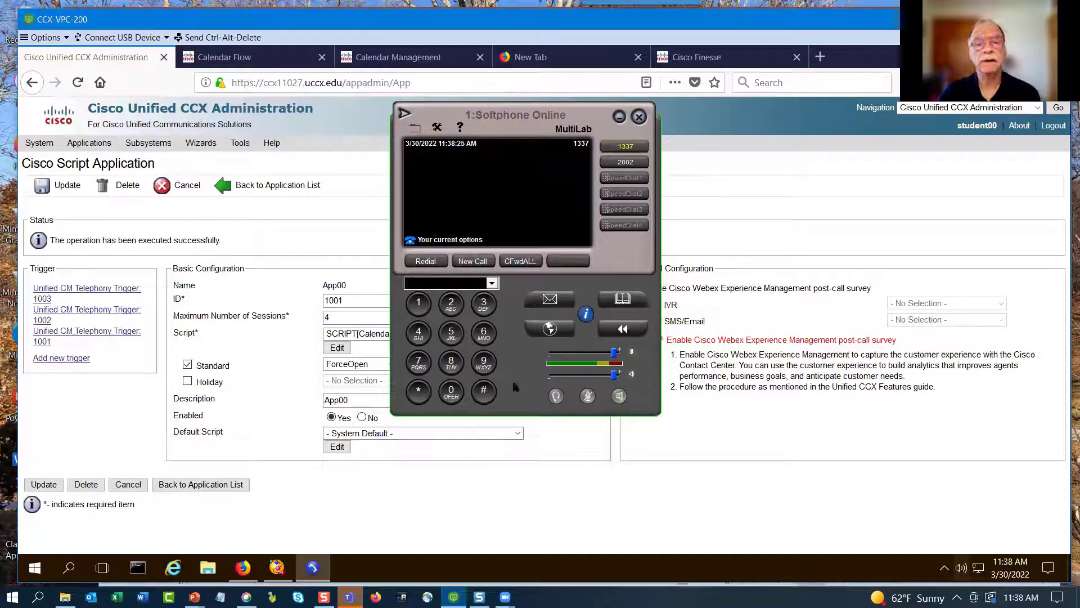
left_click(619, 117)
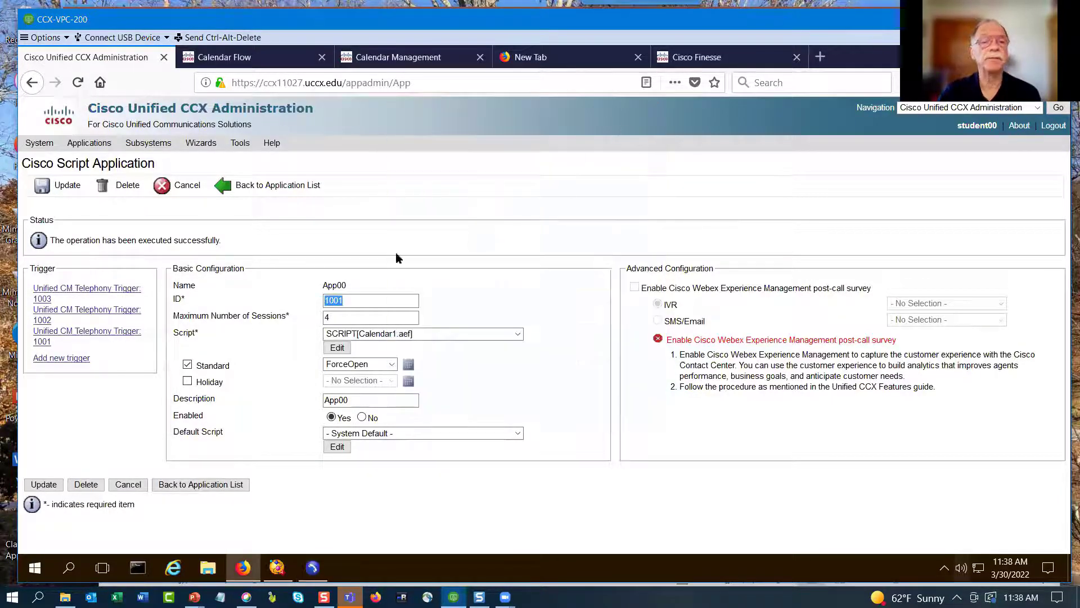
Step: Disable App00's Standard calendar parameter, save the application, and redial from the softphone to test it without a calendar
left_click(187, 365)
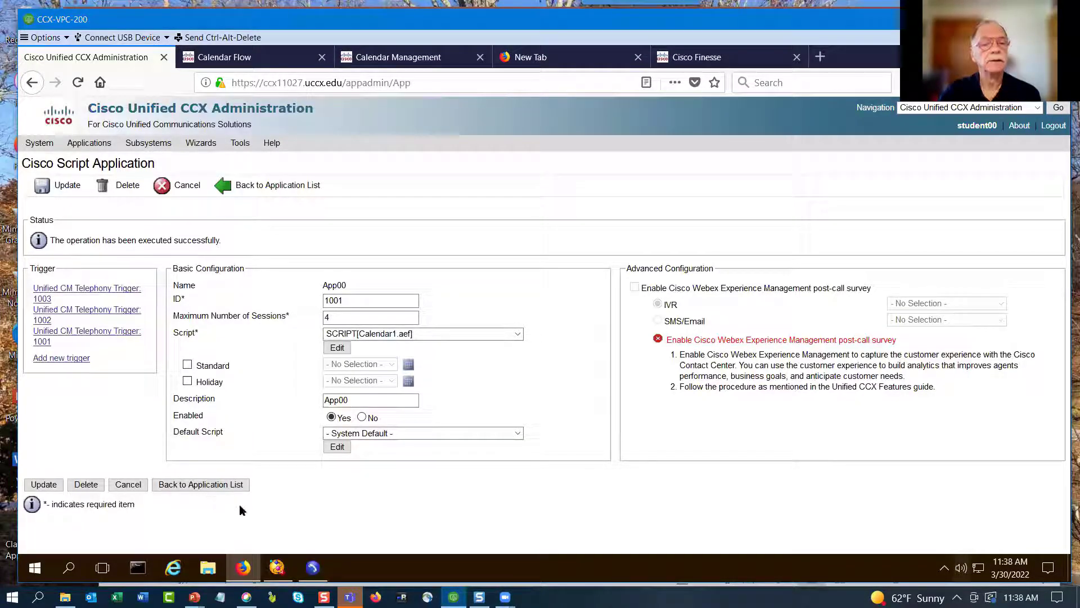
left_click(36, 487)
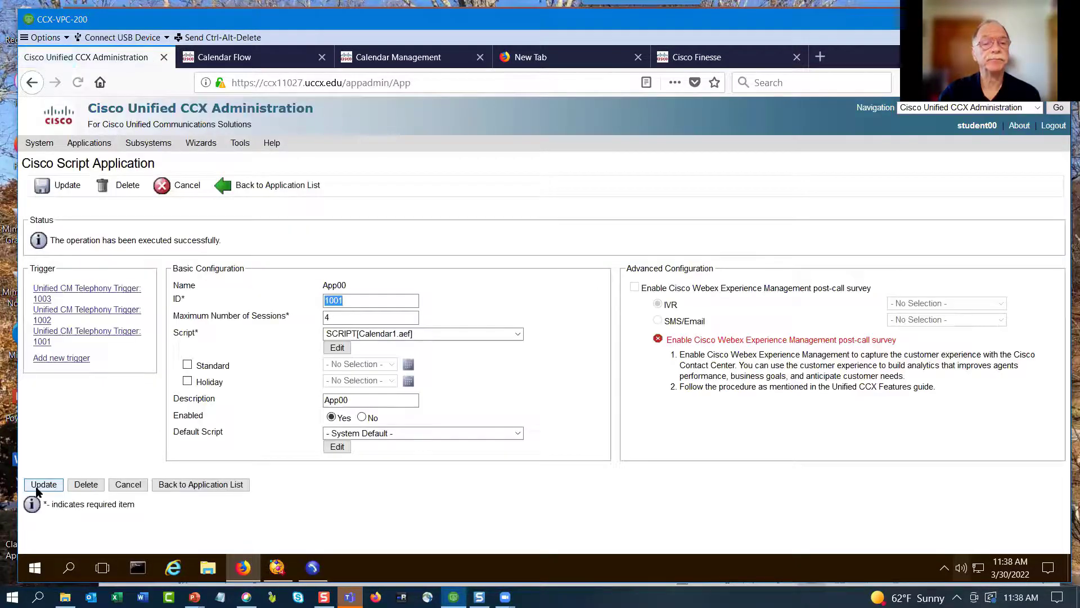
left_click(313, 567)
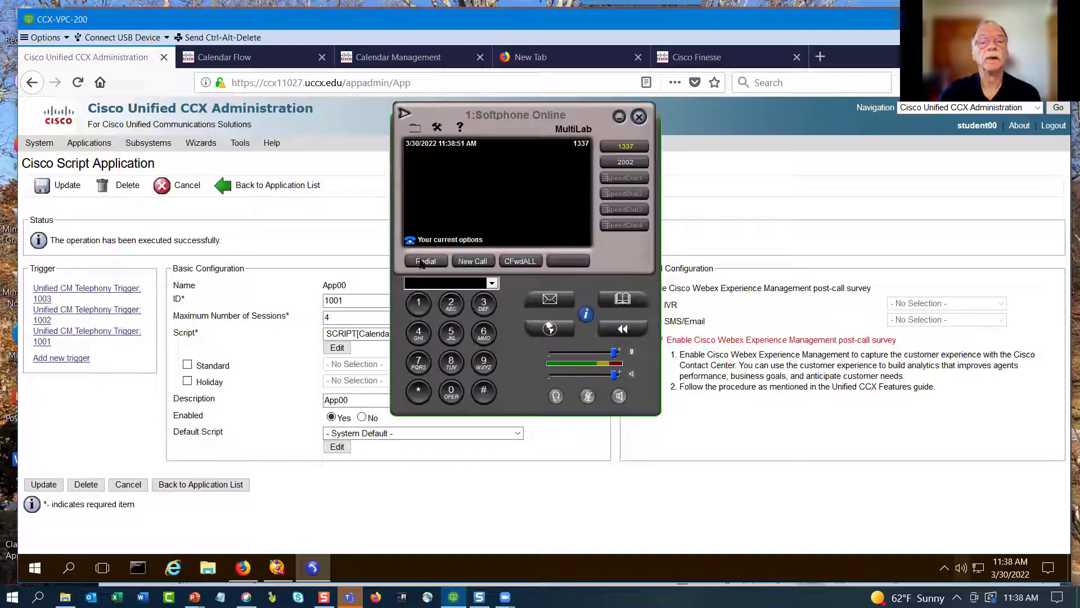
left_click(422, 262)
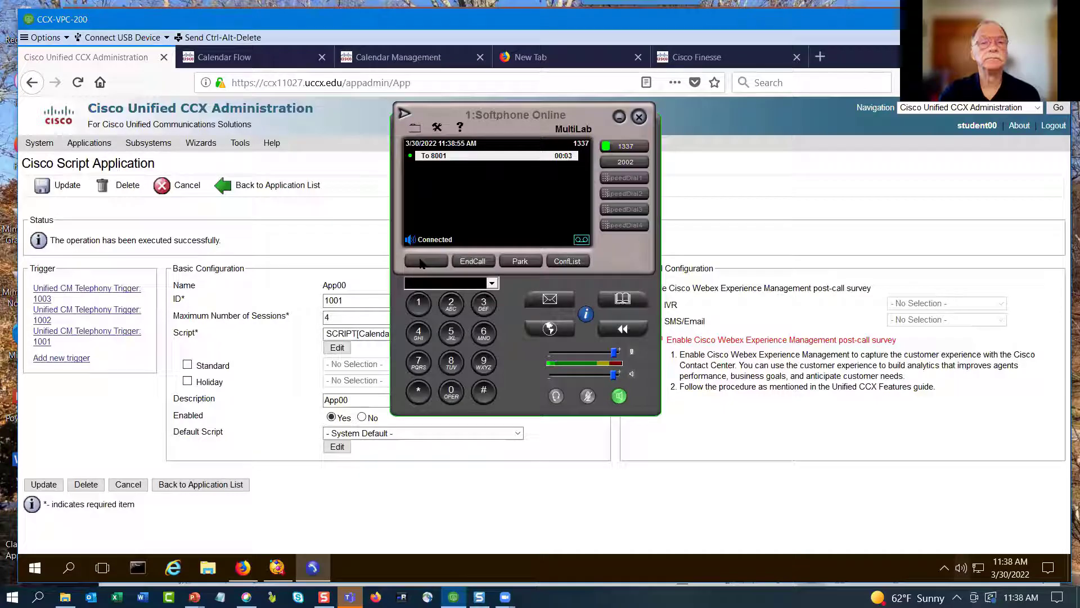
left_click(469, 262)
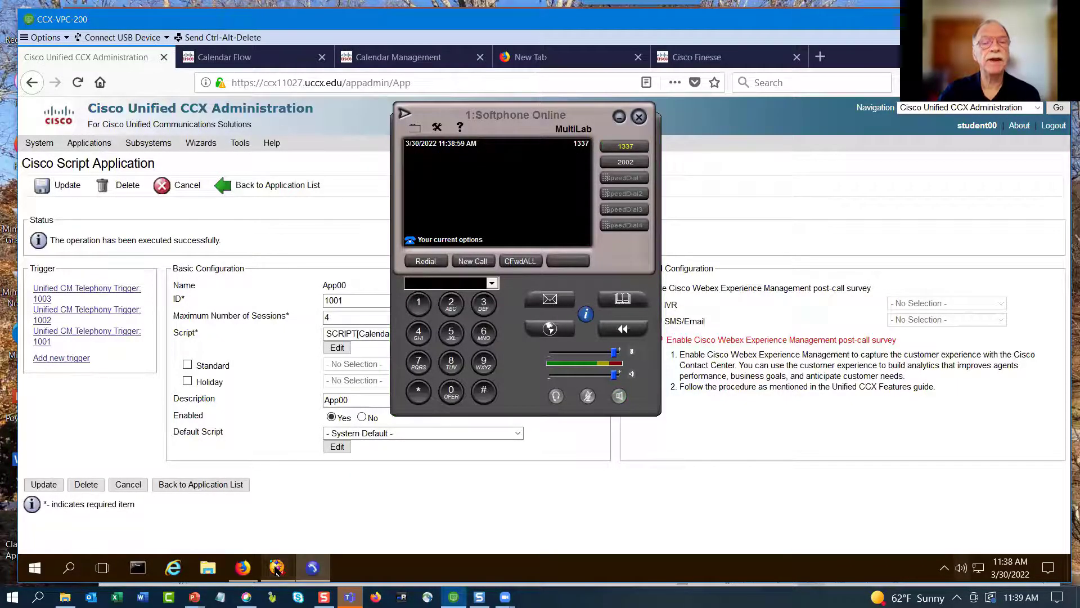
Step: Review Calendar1.aef in the Unified CCX Editor and view the list of calendars in Unified CCX Administration
left_click(277, 568)
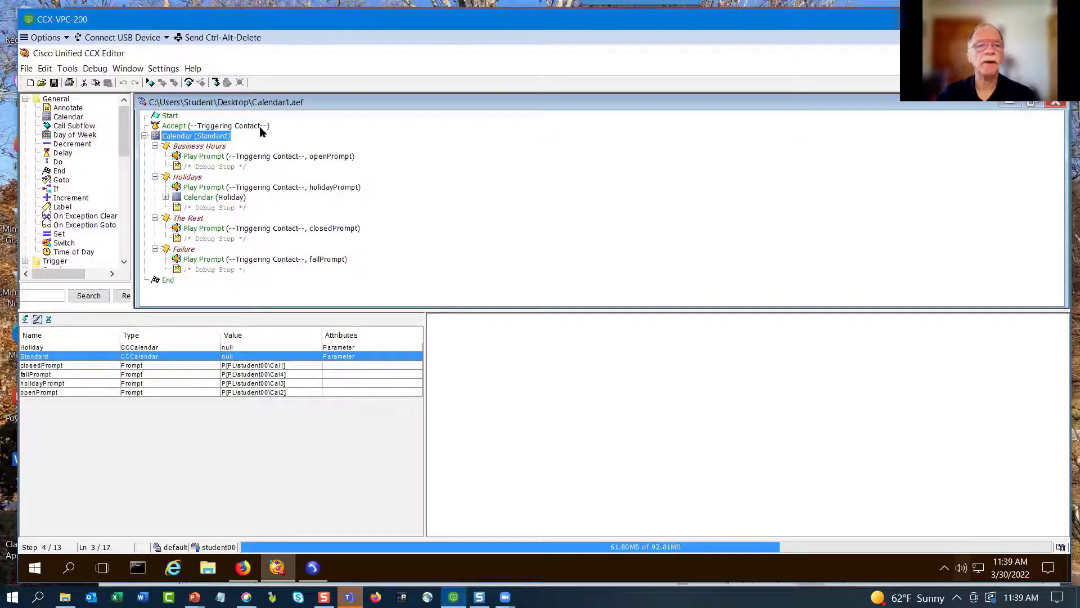
mouse_move(242, 570)
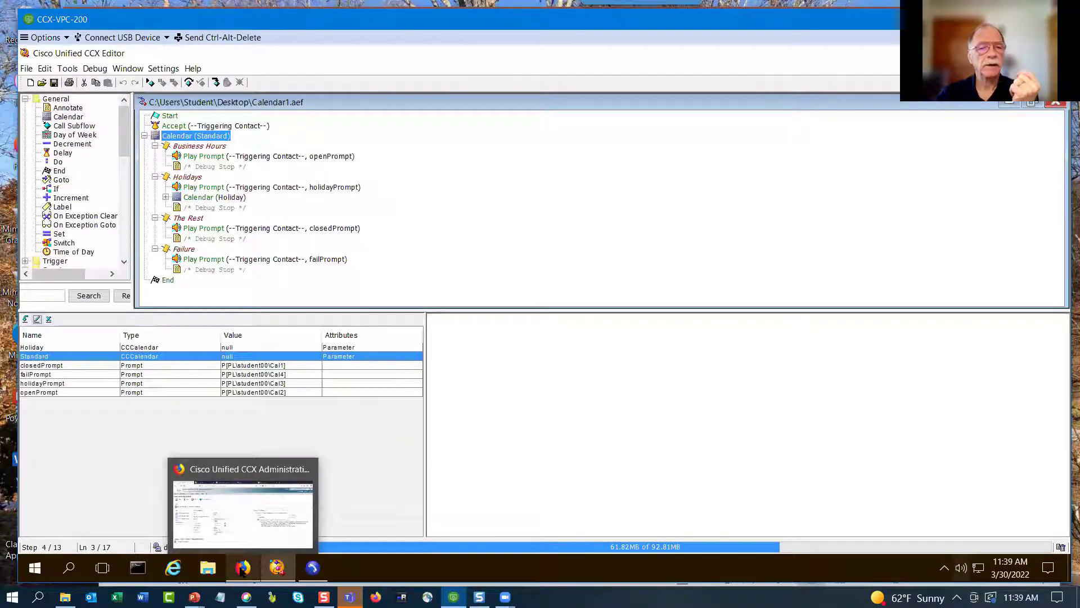
left_click(242, 569)
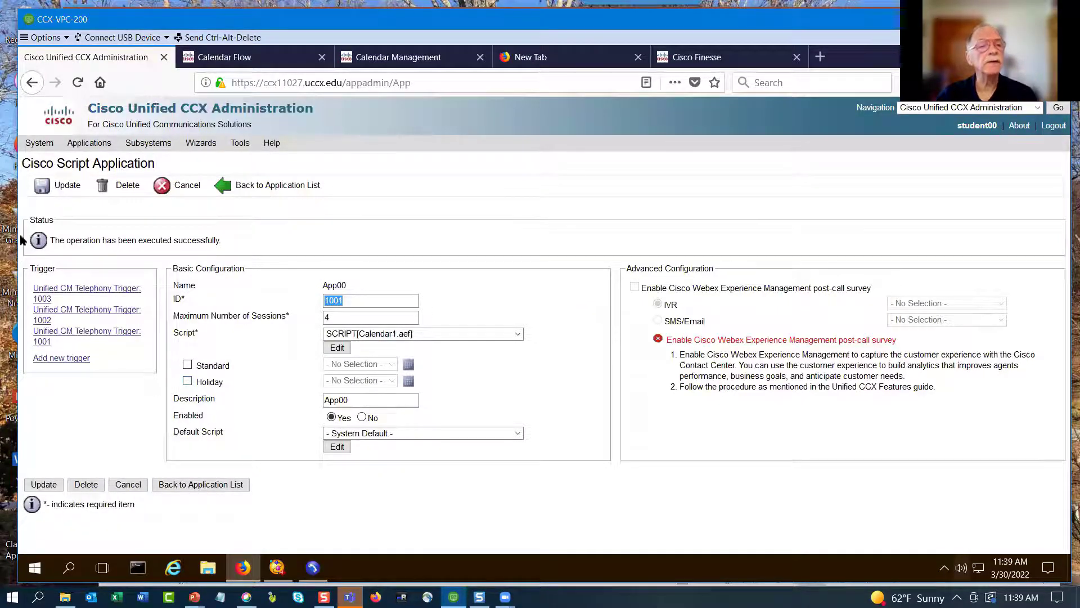
left_click(90, 144)
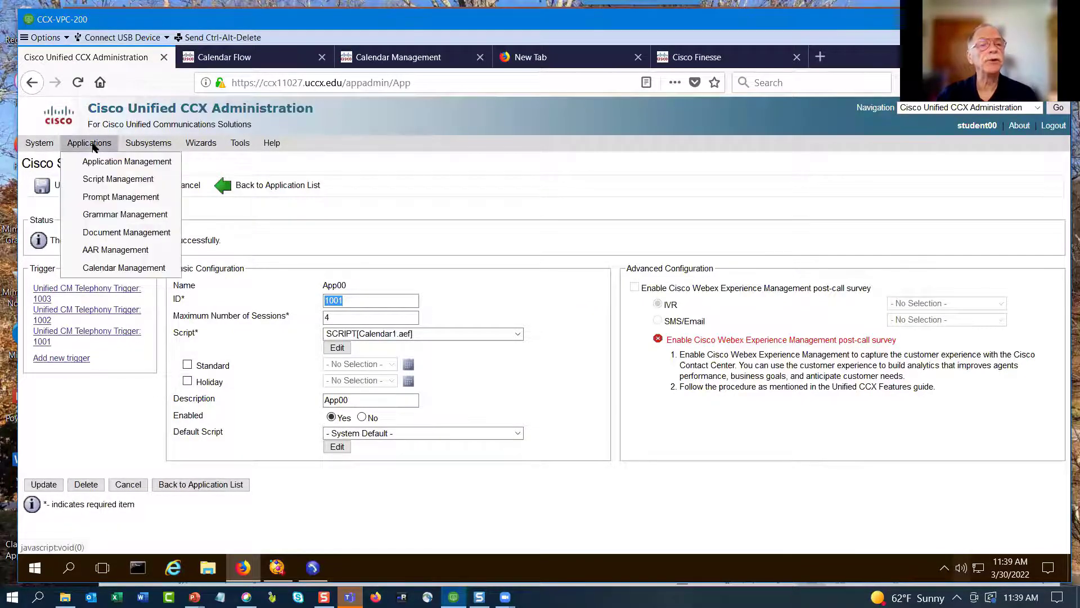
left_click(106, 272)
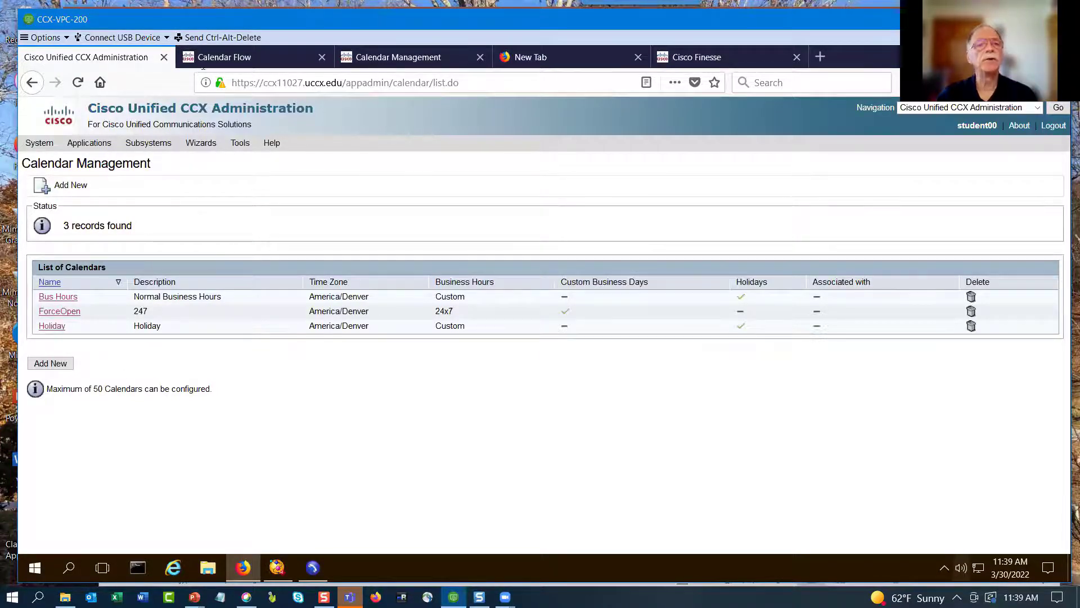
Step: Switch to the Unified CCX Editor and inspect the definitions of the Standard and Holiday variables, leaving each without changes
left_click(277, 567)
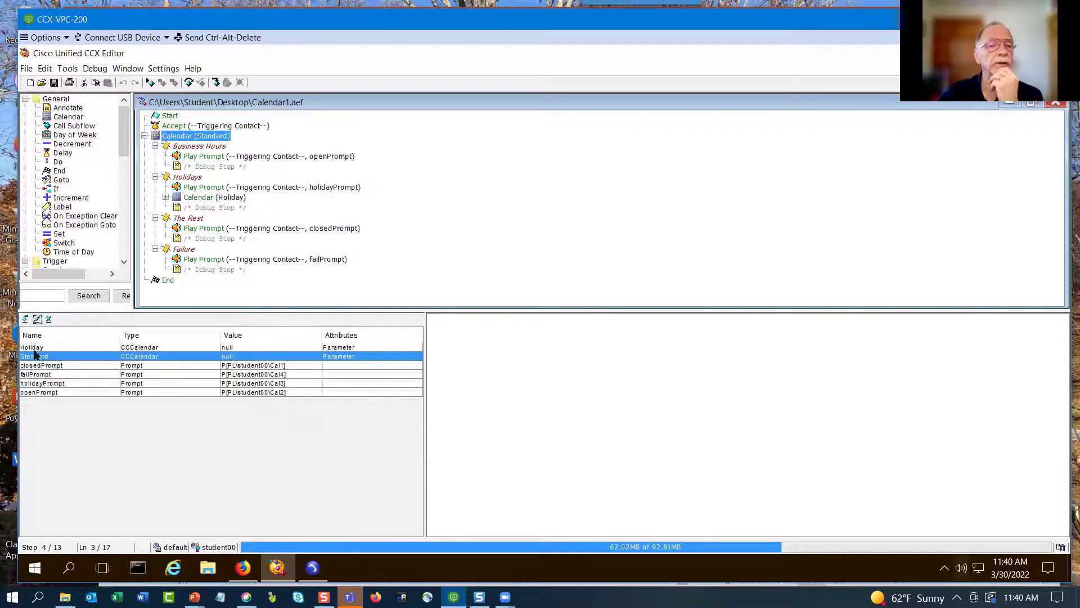
left_click(37, 319)
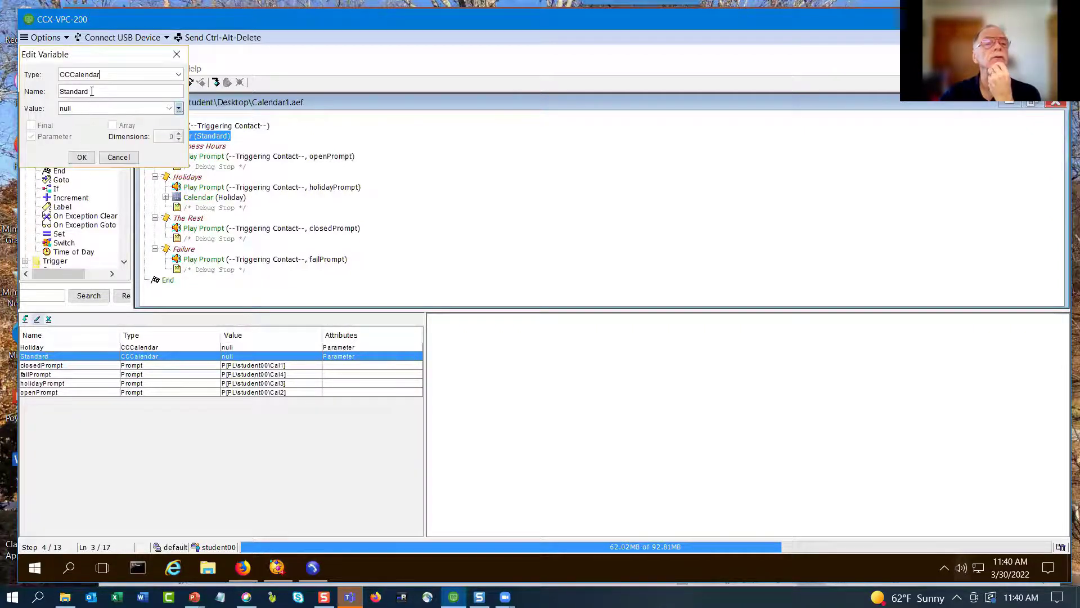
left_click(116, 159)
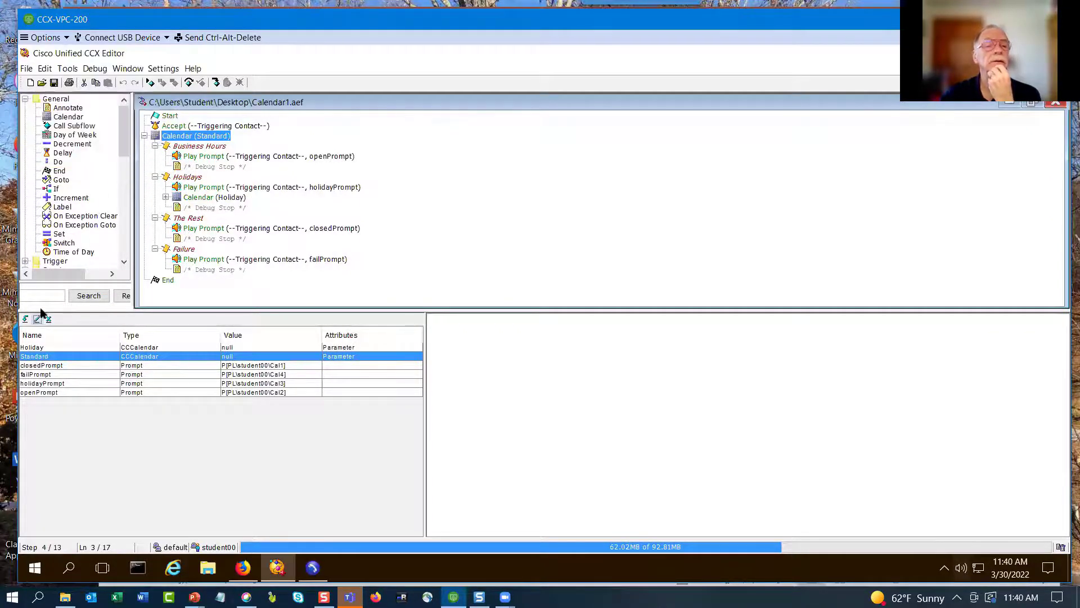
left_click(26, 348)
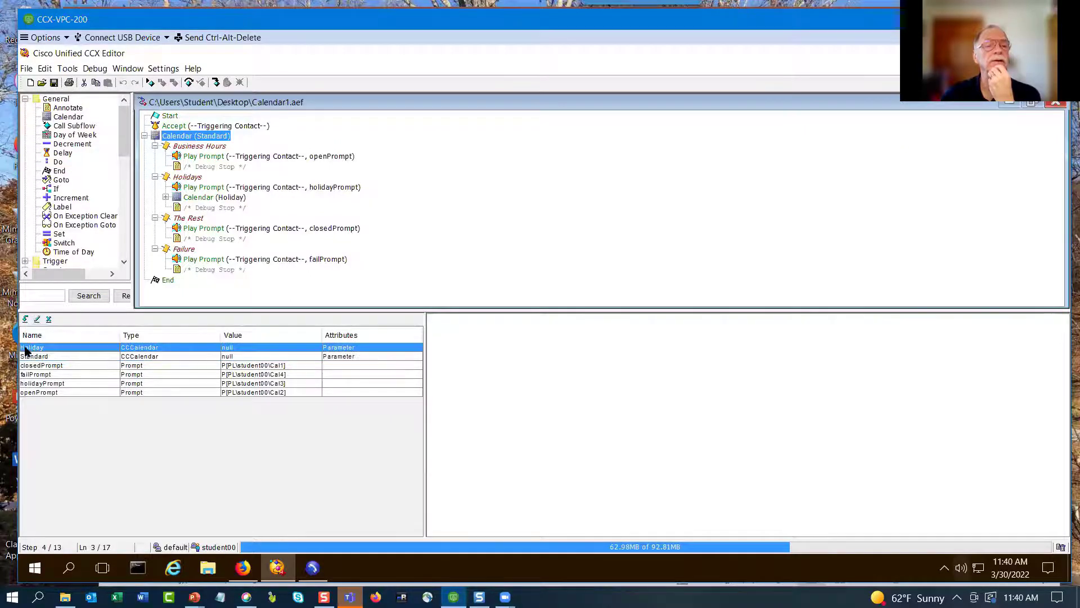
left_click(37, 319)
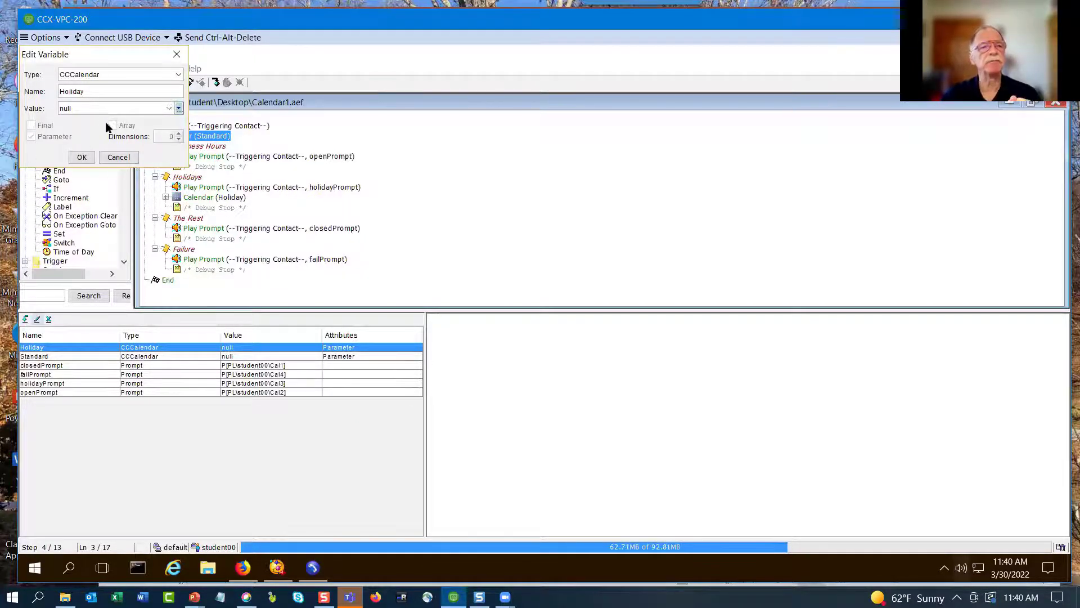
left_click(118, 158)
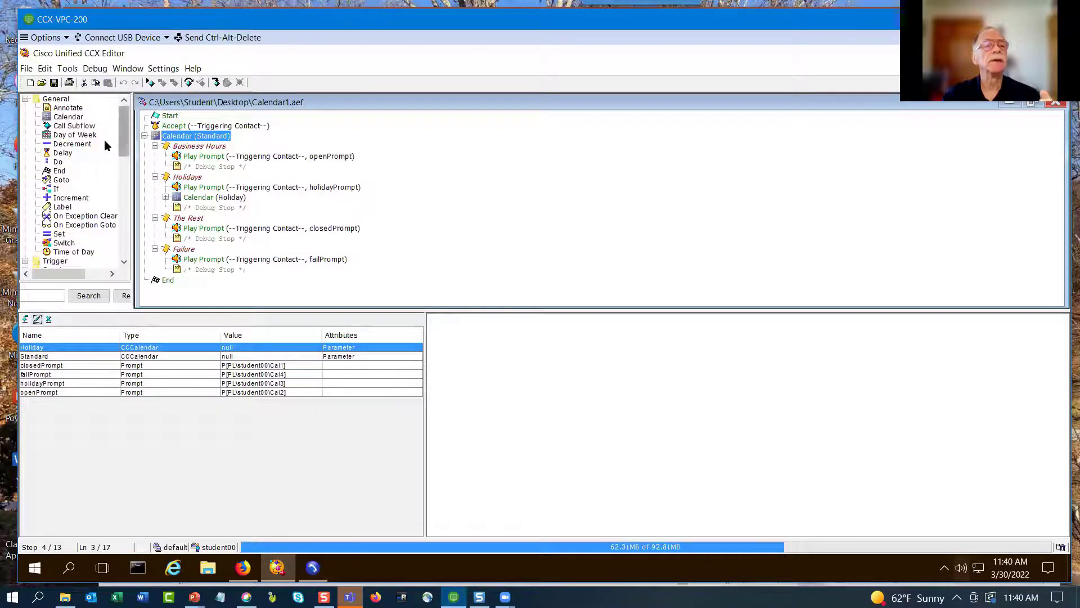
Step: Add a Calendar step at the start of the Holidays branch of Calendar (Standard) and set its calendar to Holiday
left_click_drag(63, 120, 186, 181)
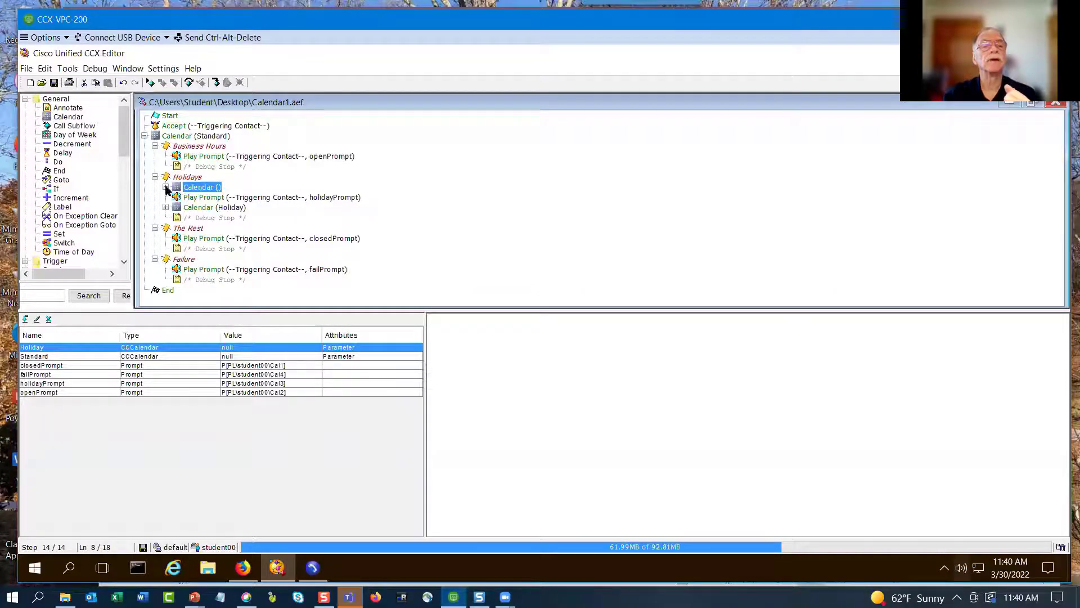
right_click(191, 186)
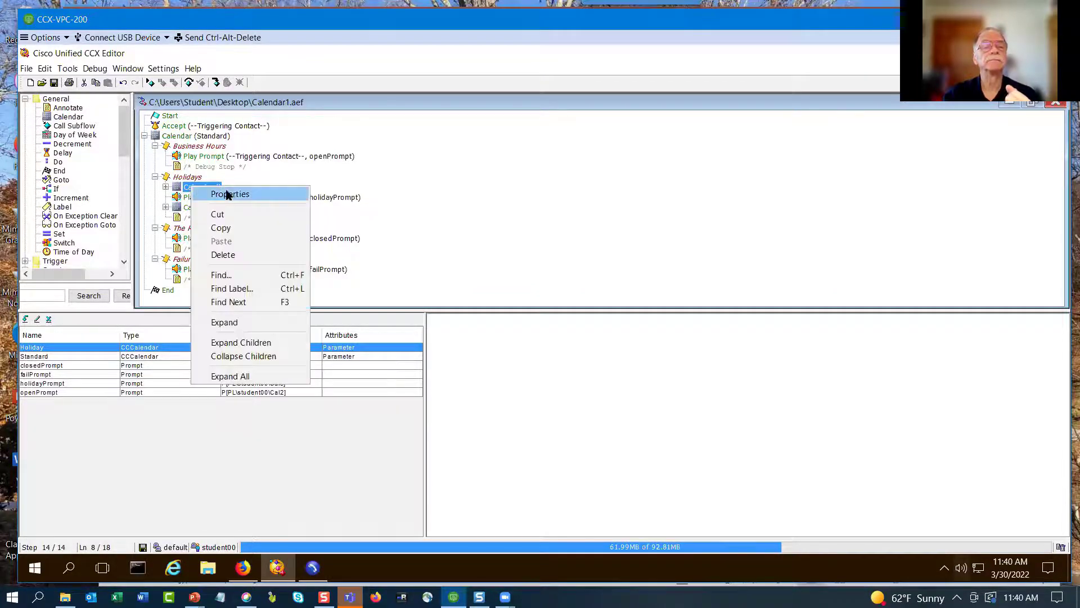
left_click(230, 195)
left_click(202, 175)
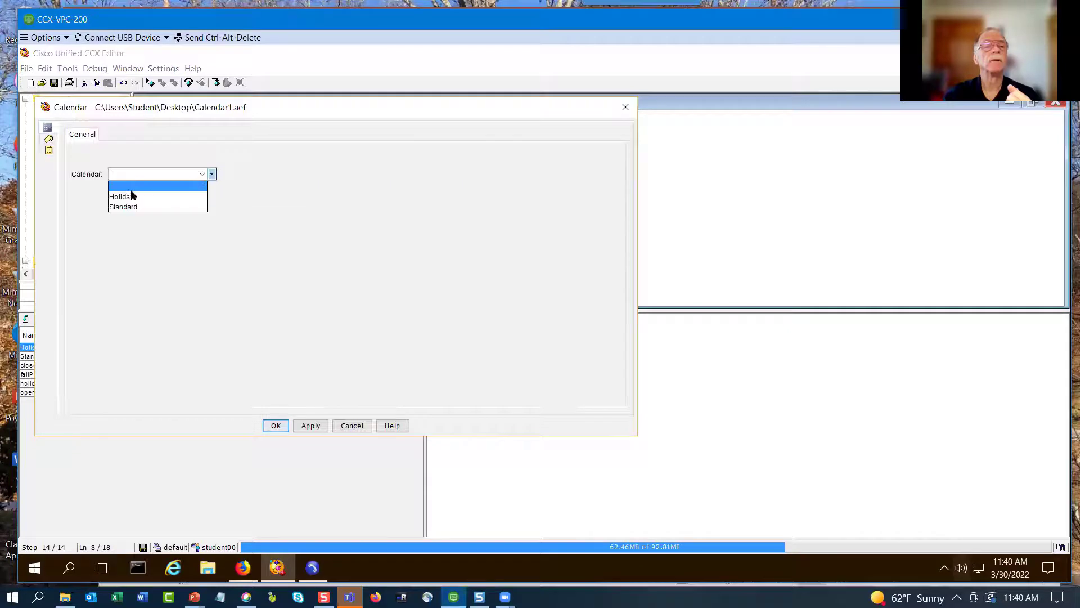
left_click(127, 198)
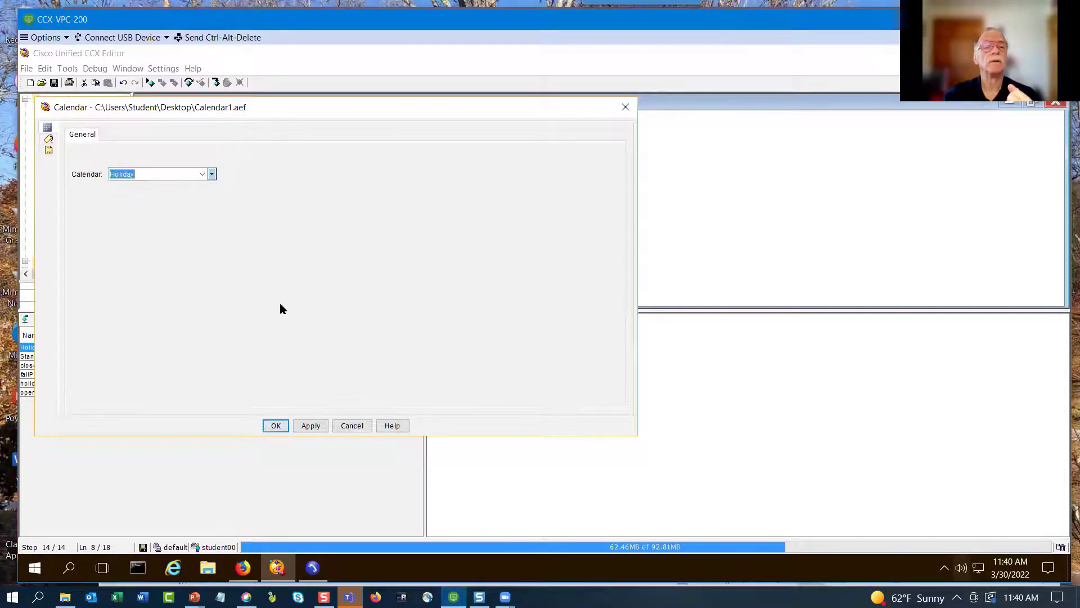
left_click(310, 426)
left_click(274, 426)
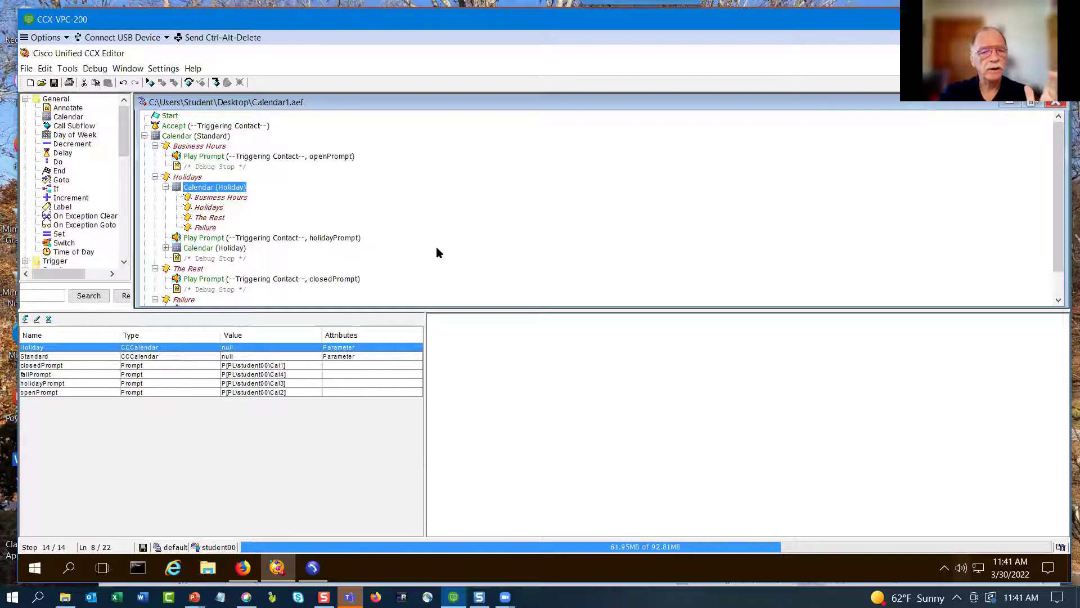
Step: Switch to Unified CCX Administration, open the listed supervisor from the Supervisor Capability View, and examine the calendar and application assignments
left_click(243, 568)
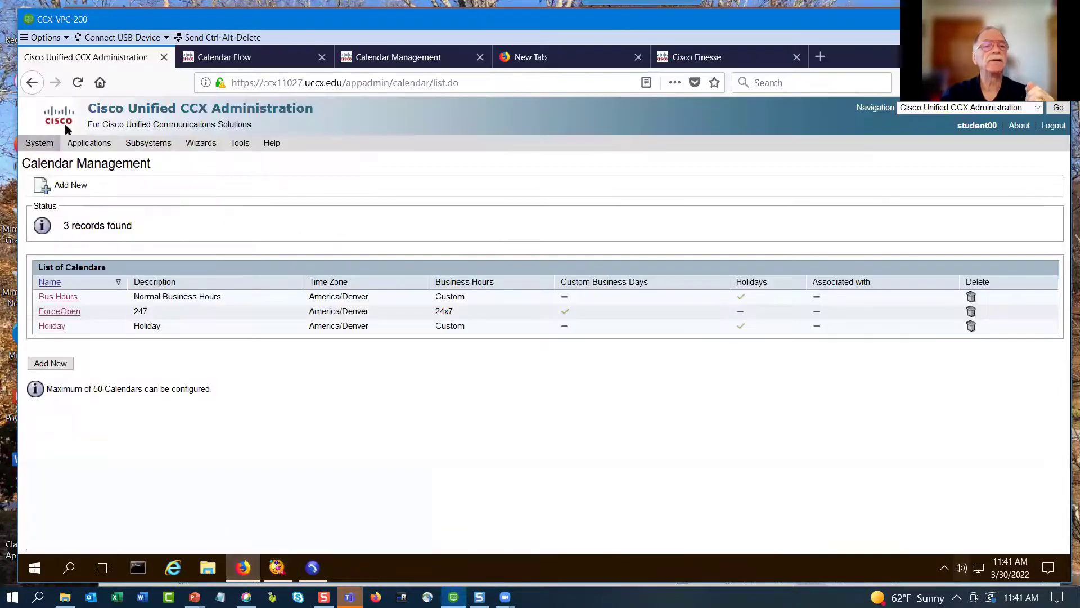
mouse_move(240, 147)
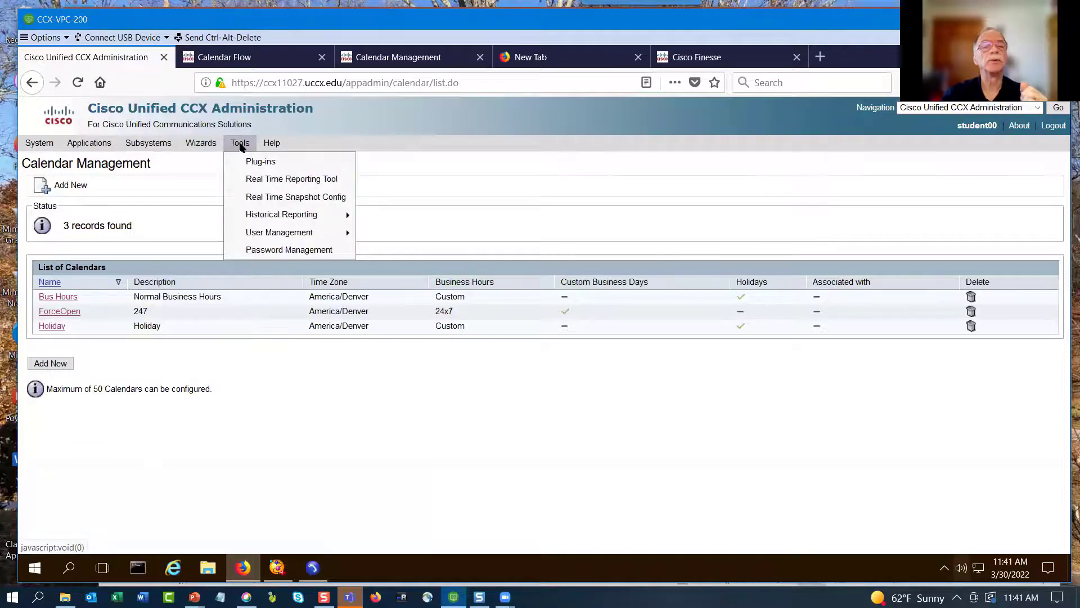
mouse_move(261, 241)
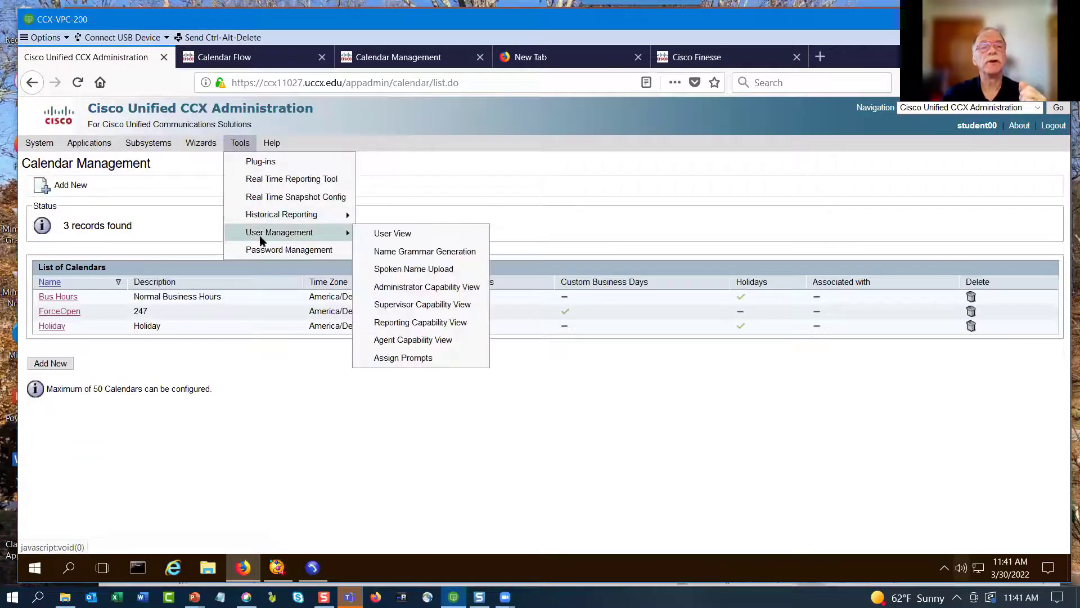
left_click(389, 307)
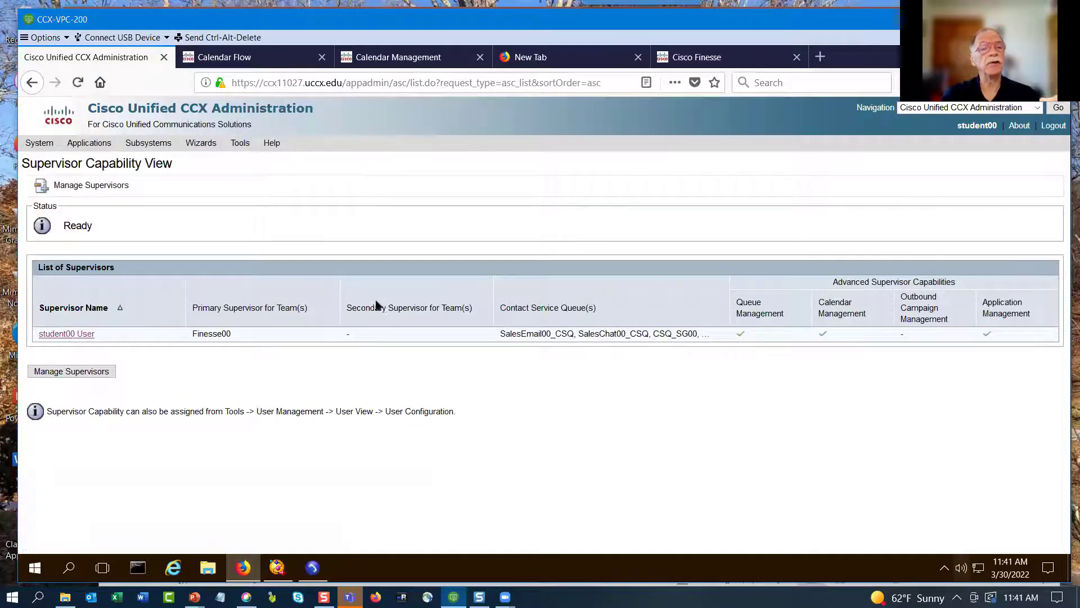
left_click(60, 334)
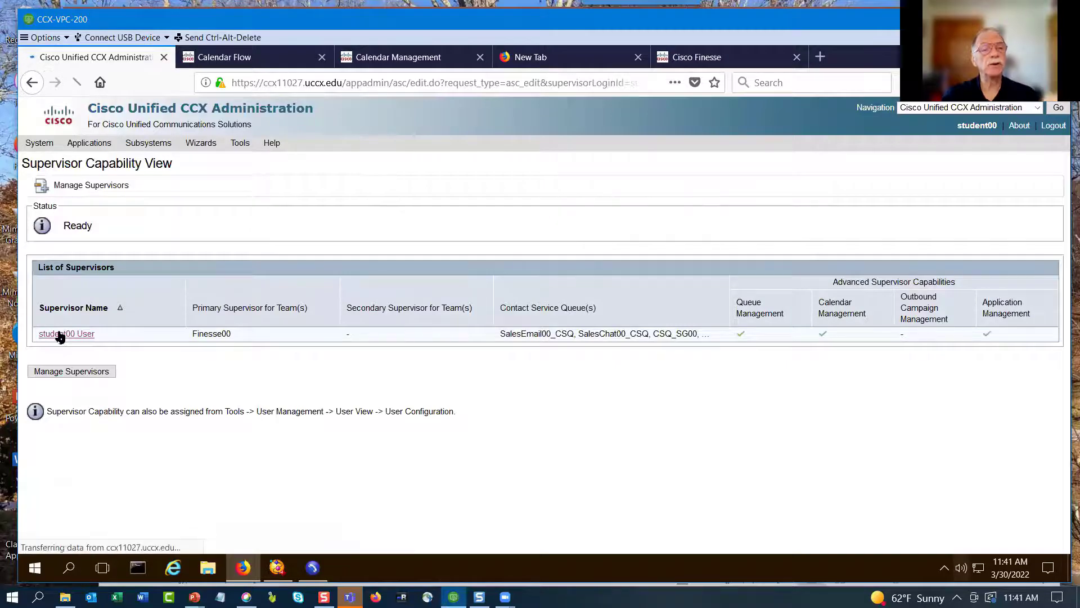
scroll(195, 381, "down", 2)
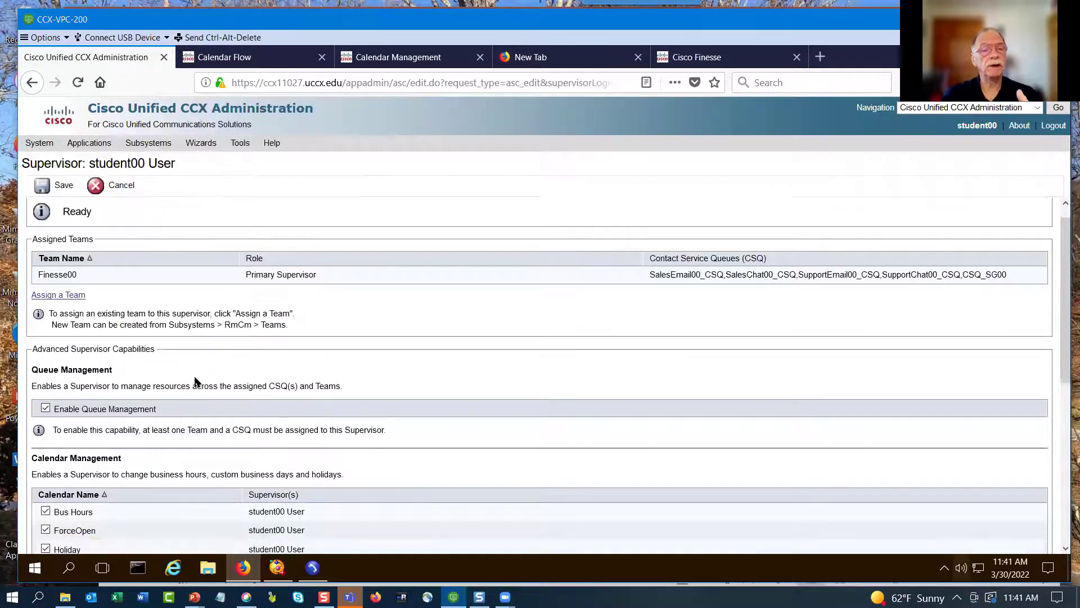
scroll(194, 382, "down", 4)
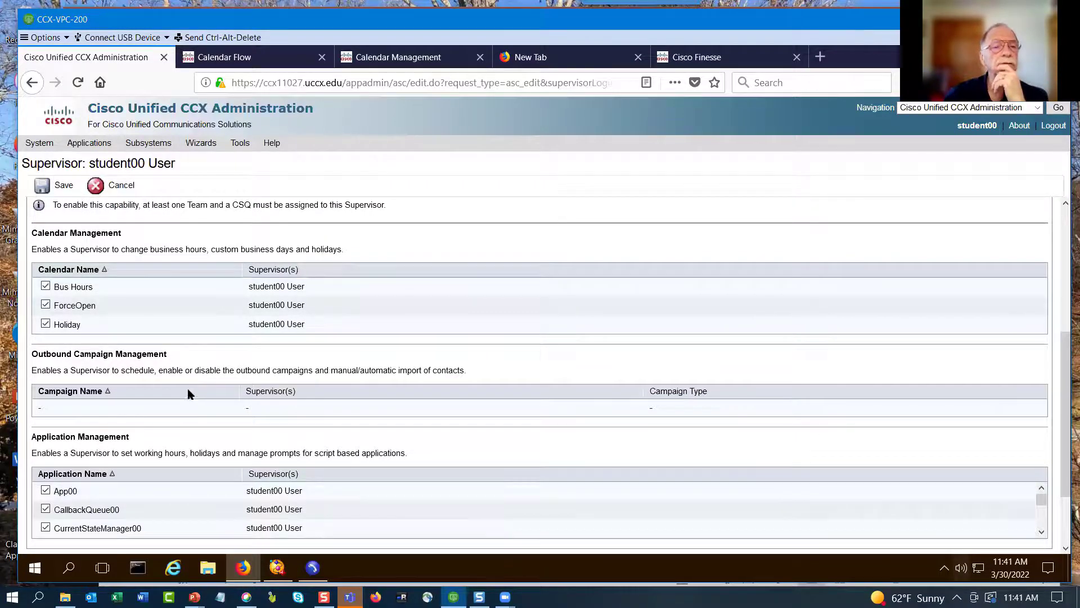
Step: Clear and reassign the supervisor's Bus Hours, ForceOpen and Holiday calendars, and look through the applications that can be assigned
left_click(46, 287)
left_click(46, 305)
left_click(45, 324)
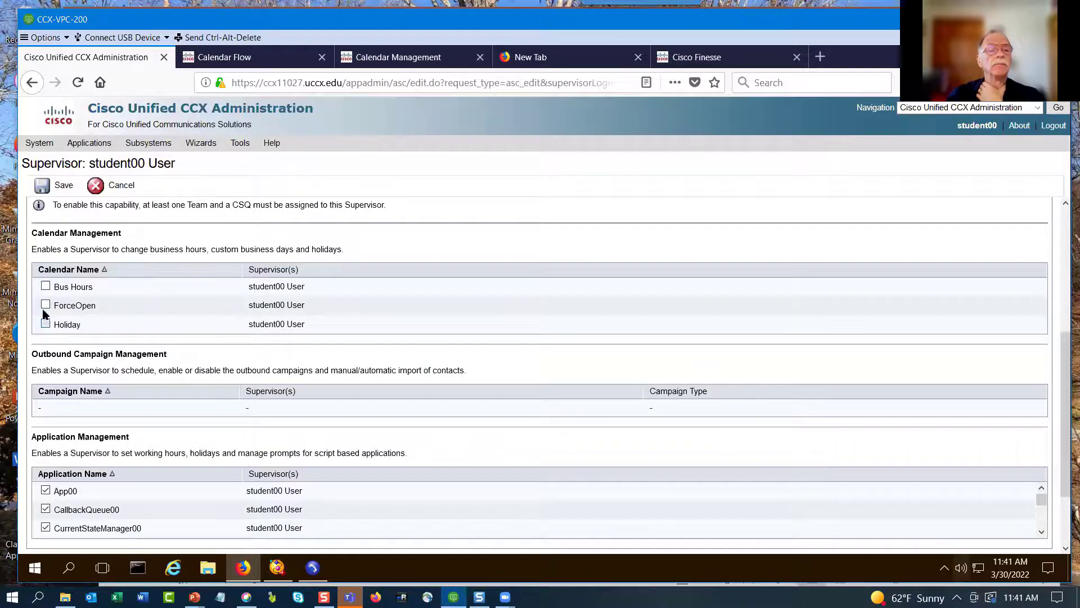
left_click(46, 305)
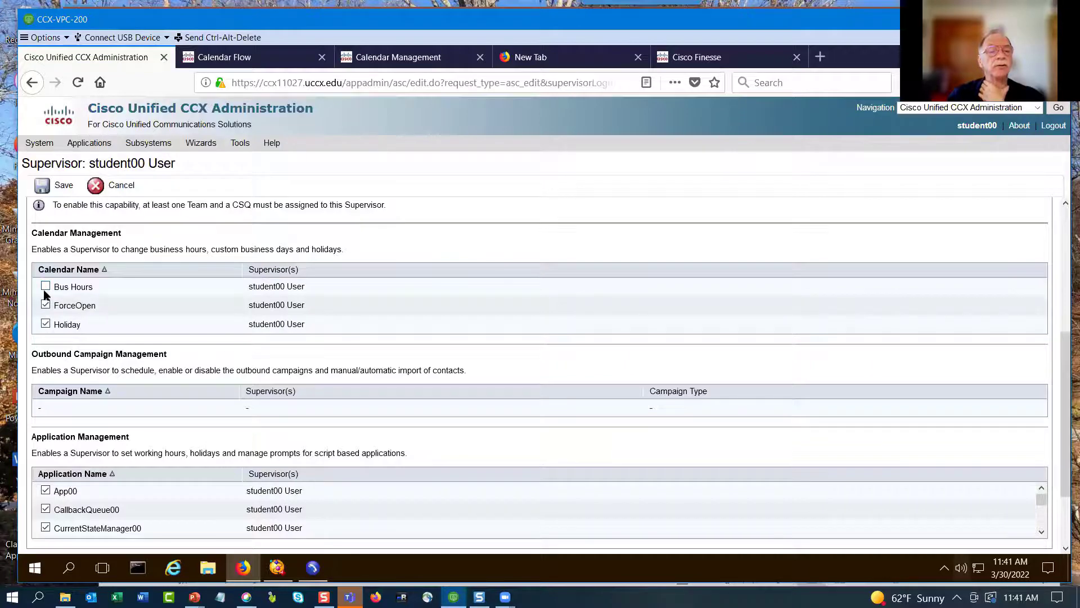
scroll(116, 490, "down", 5)
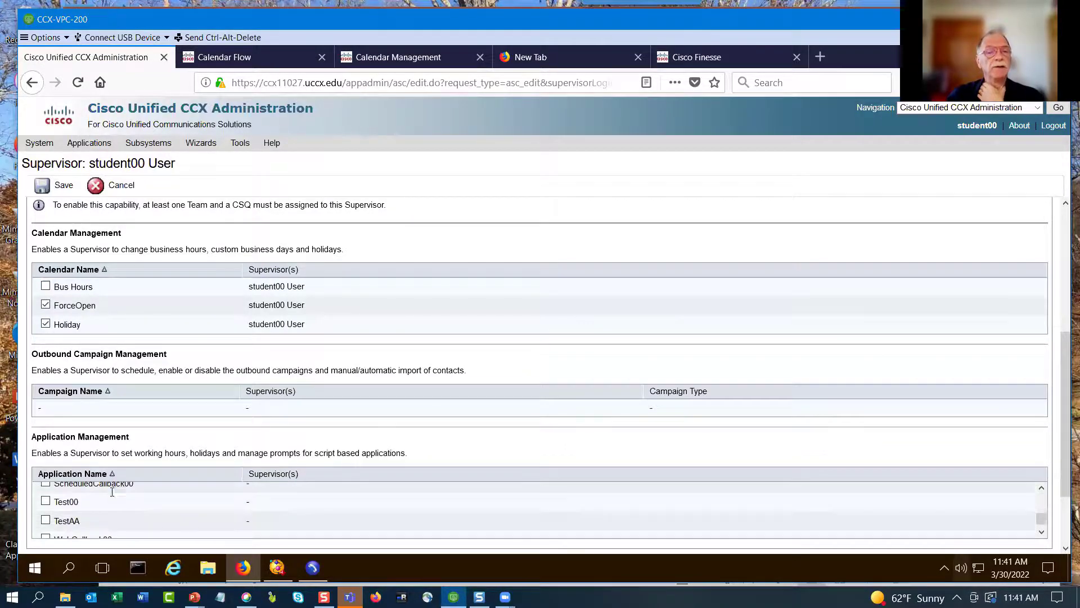
scroll(112, 492, "up", 5)
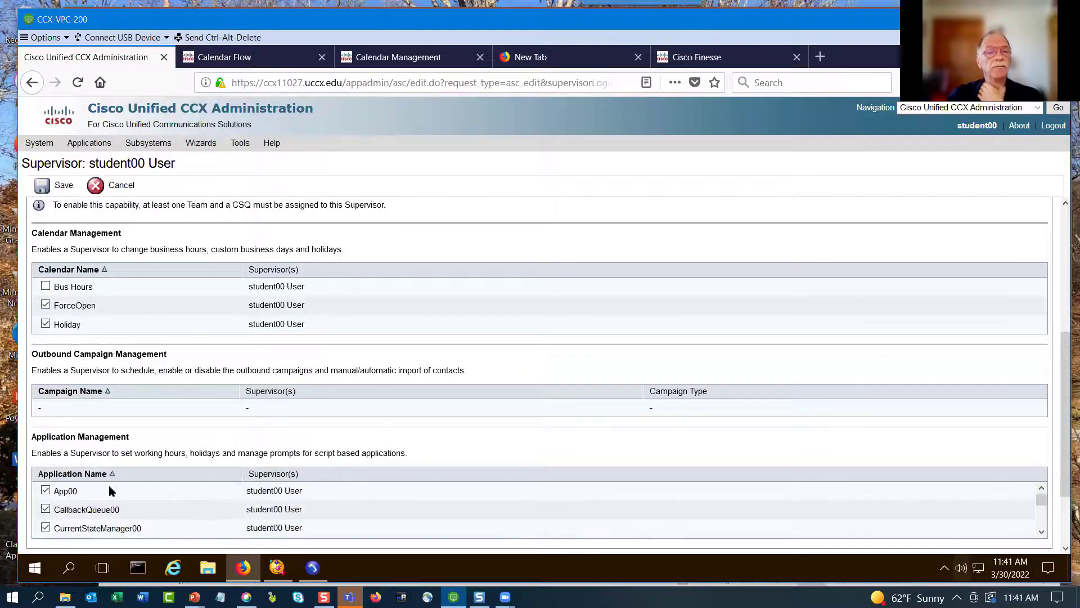
left_click(45, 490)
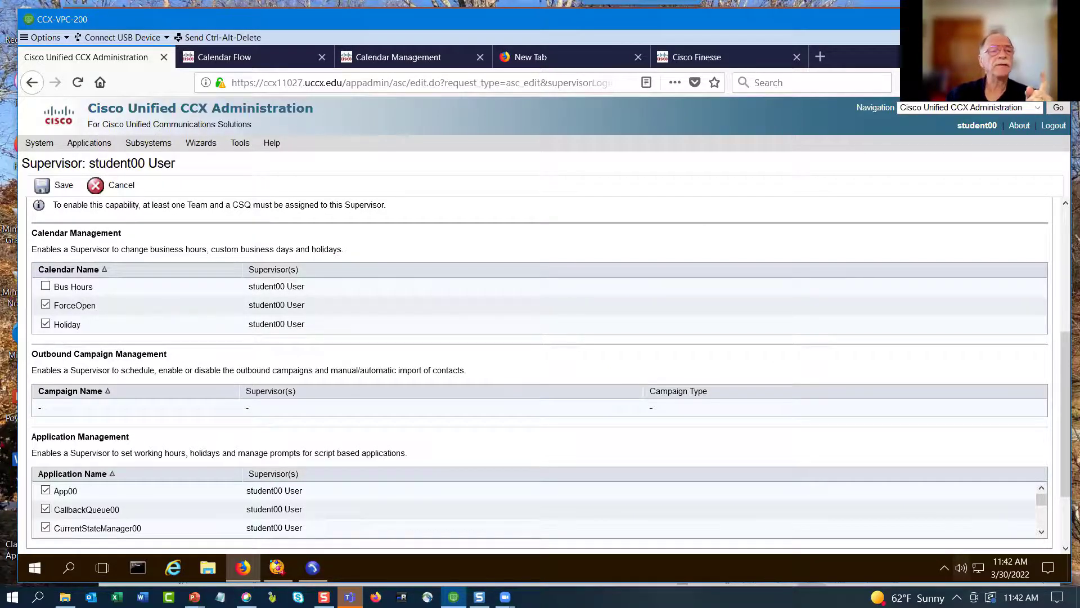
left_click(46, 287)
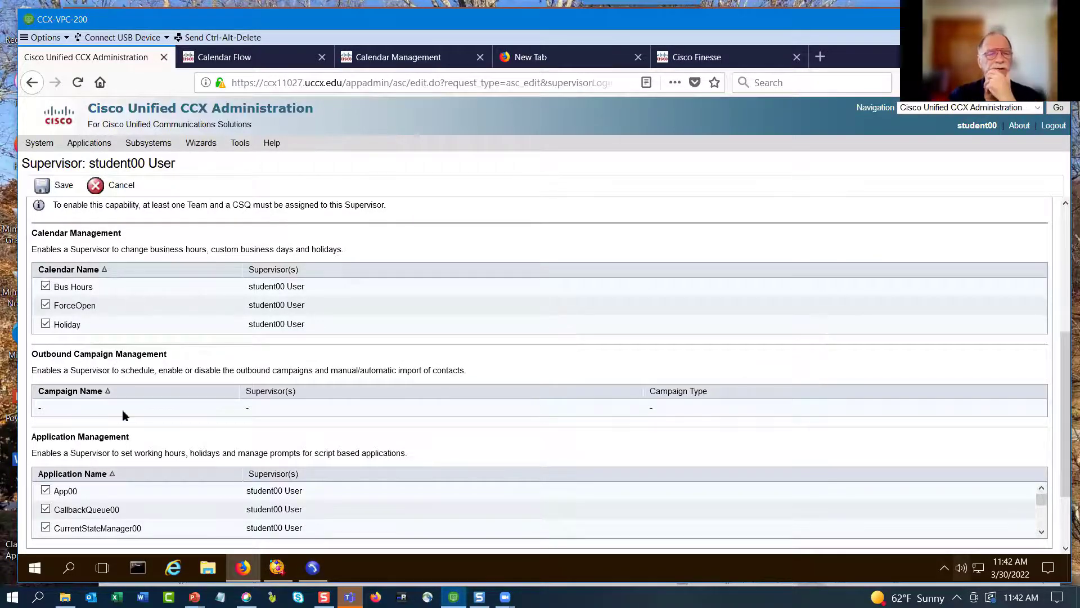
Step: Revisit Calendar1.aef in the Unified CCX Editor, and review the supervisor's queue, calendar, outbound campaign and application management capabilities in Unified CCX Administration
left_click(276, 569)
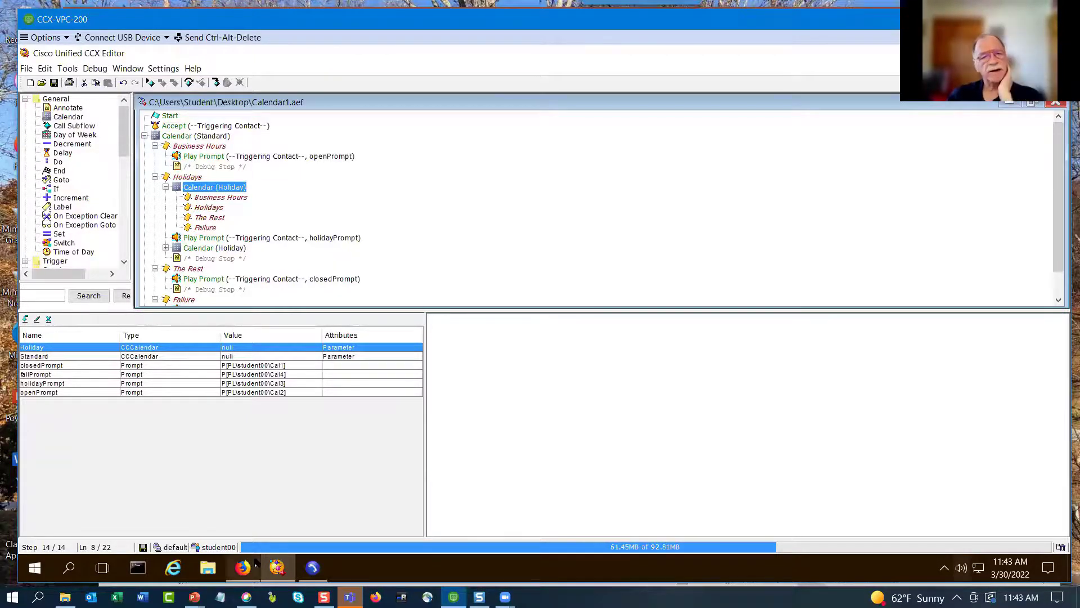
mouse_move(245, 570)
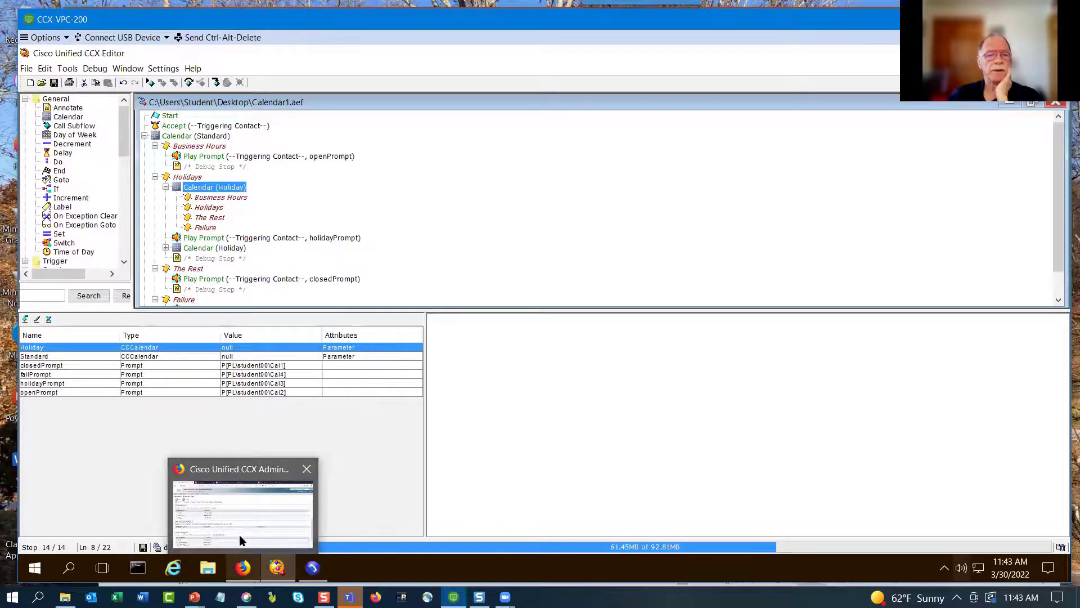
left_click(240, 539)
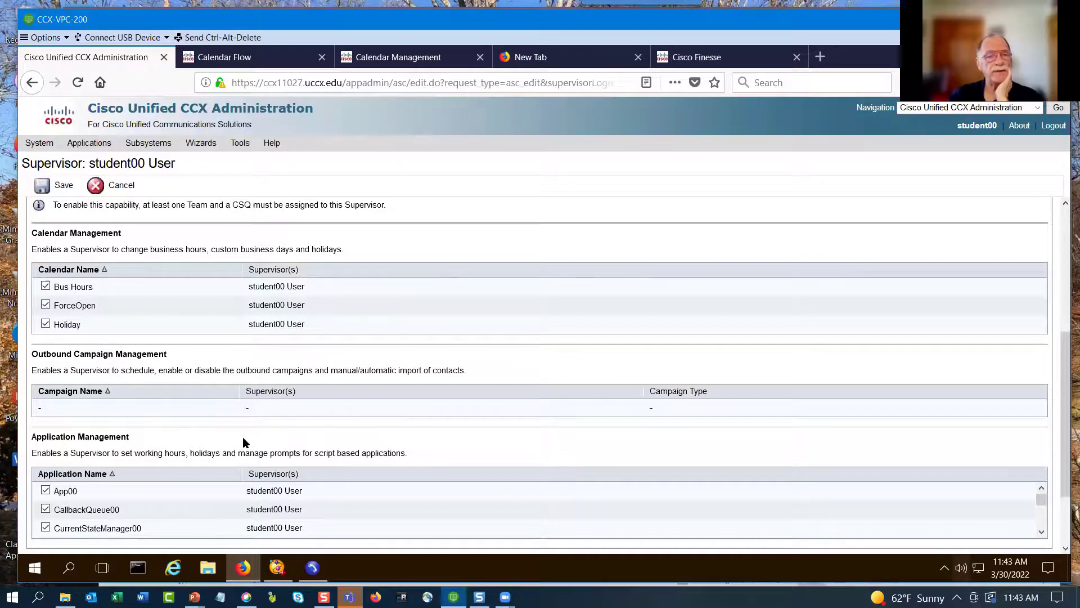
scroll(242, 437, "down", 3)
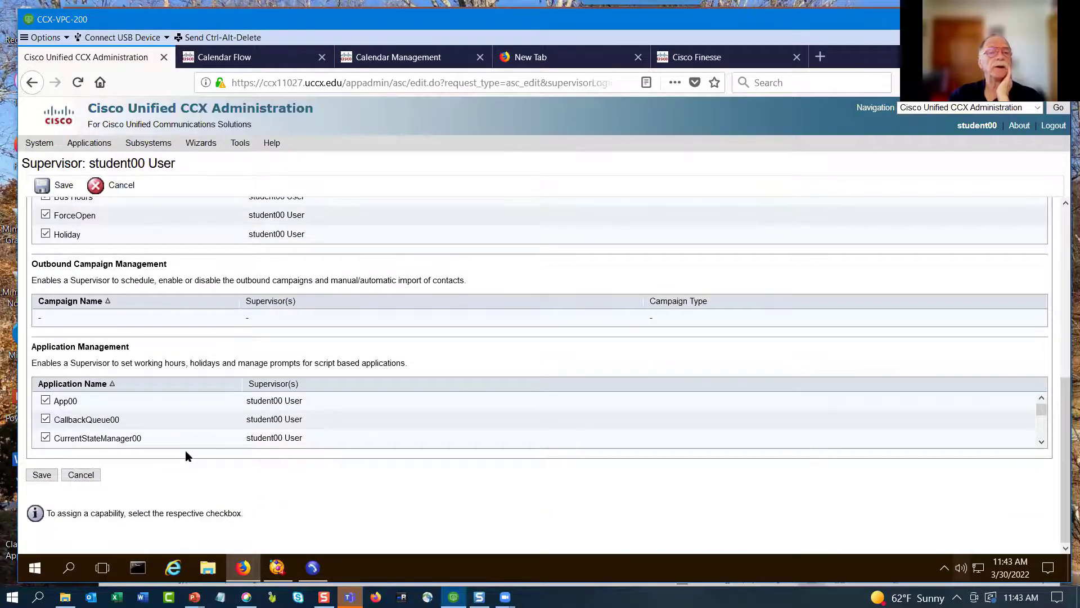
scroll(186, 455, "up", 4)
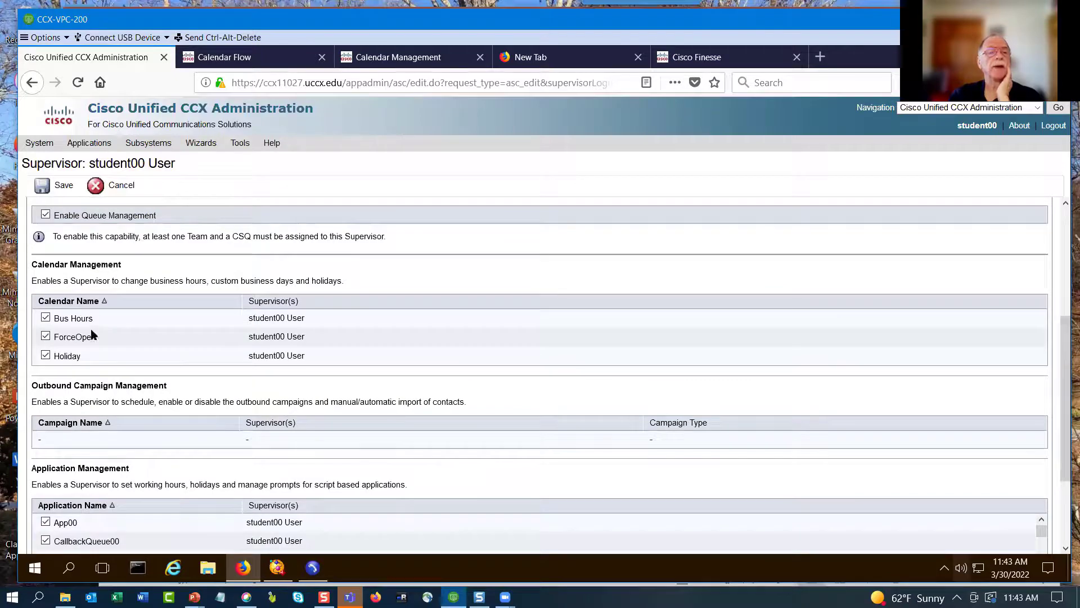
scroll(102, 350, "up", 4)
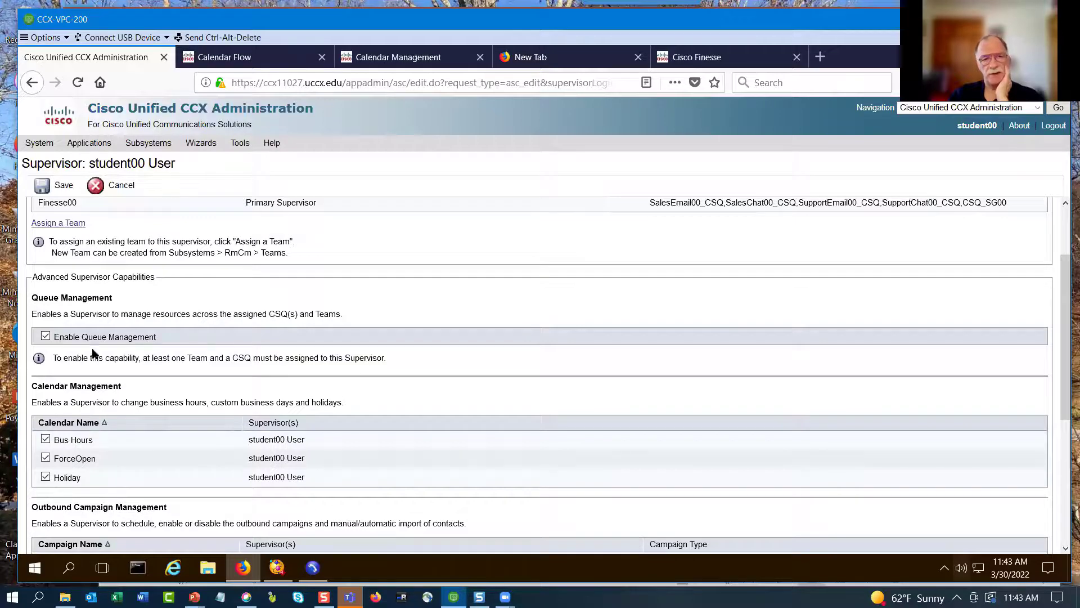
scroll(100, 353, "down", 6)
scroll(99, 358, "down", 2)
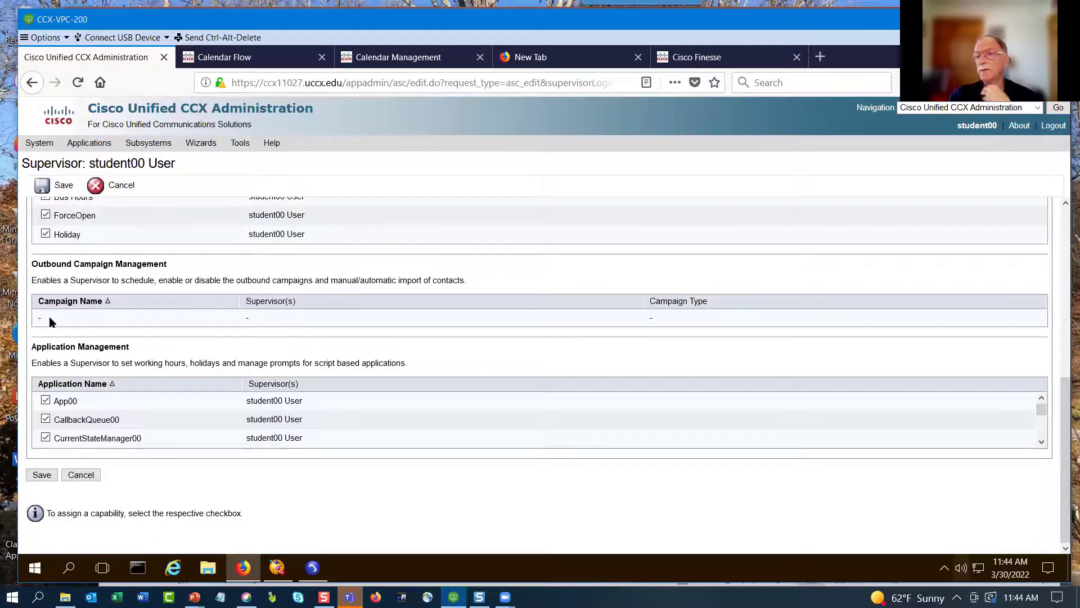
scroll(49, 321, "up", 5)
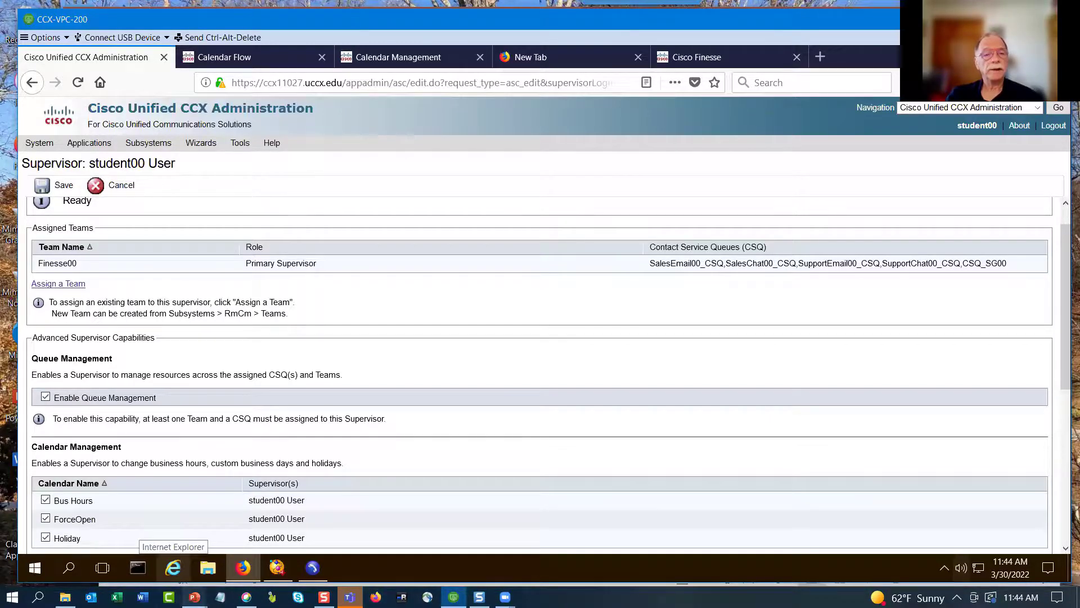
Step: Switch to the Contact Center Tech Talk presentation in PowerPoint and start its slide show from the first slide
left_click(195, 597)
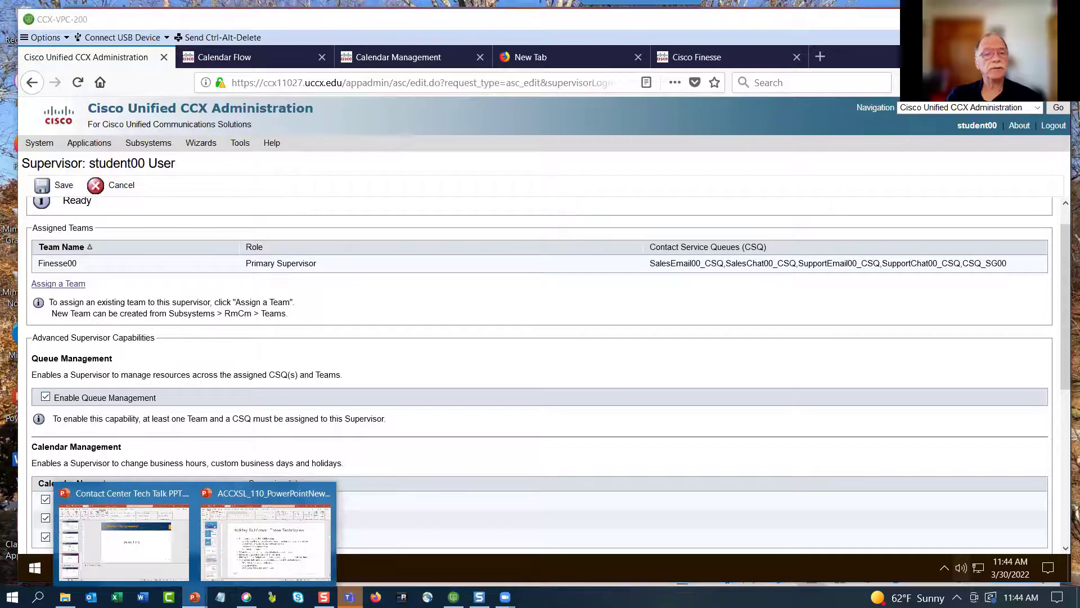
left_click(134, 555)
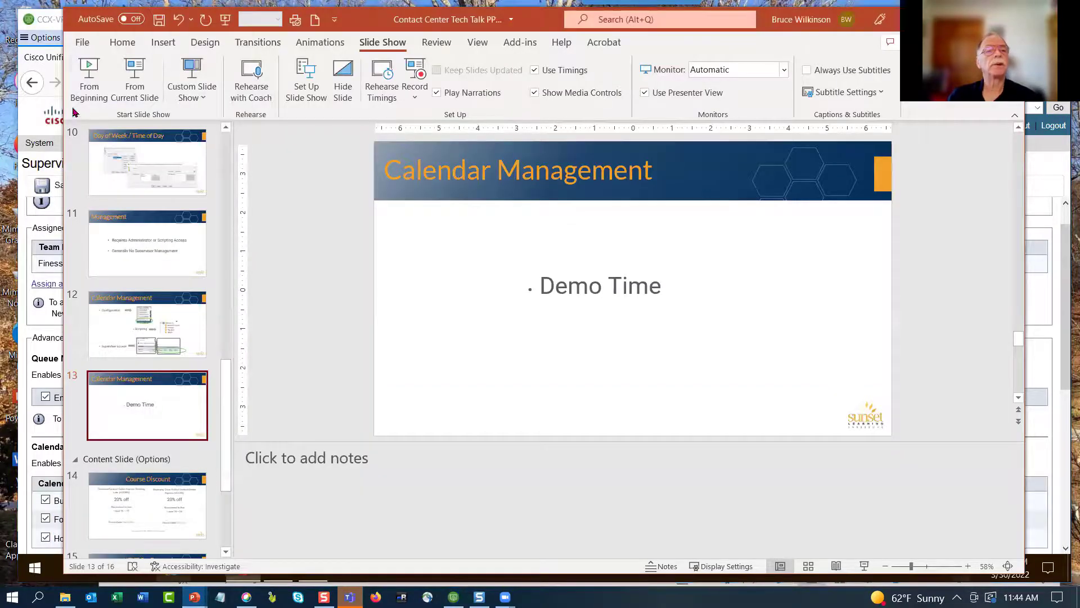
left_click(89, 75)
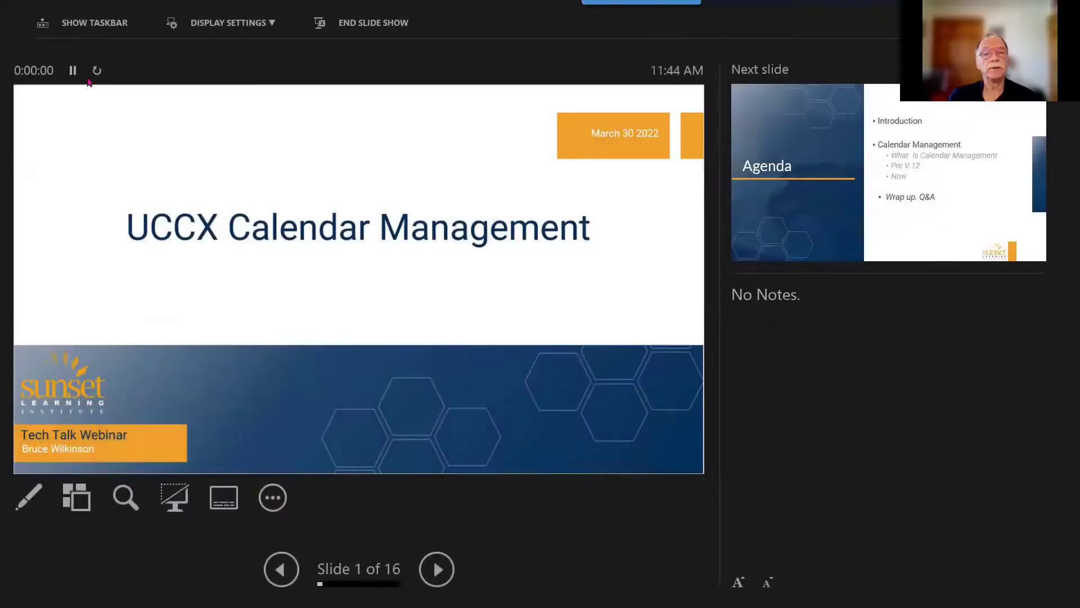